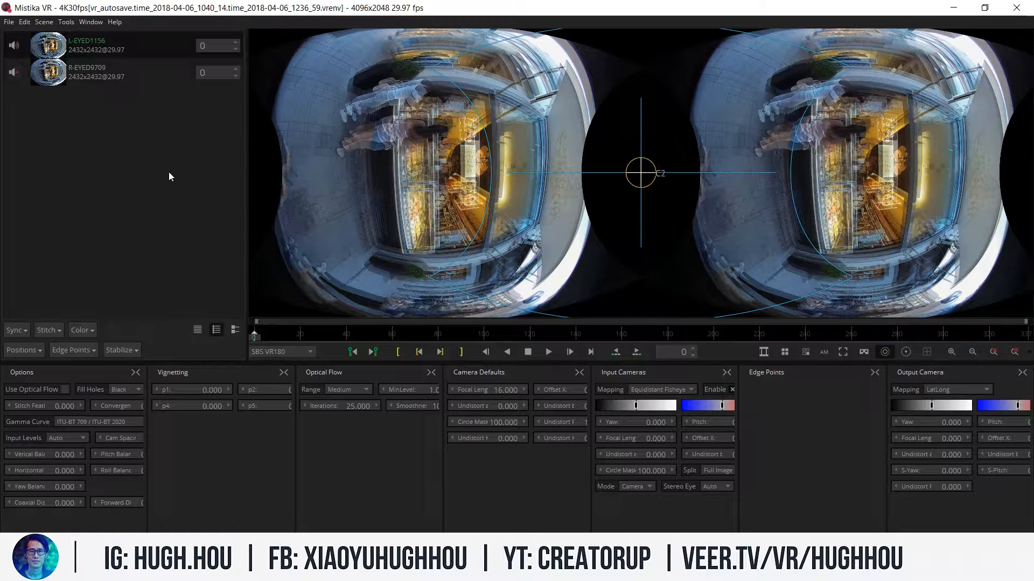
# Load the camera preset iZugar_Z2XL180_2432x2432.grp for the two fisheye clips.
pyautogui.rightClick(128, 161)
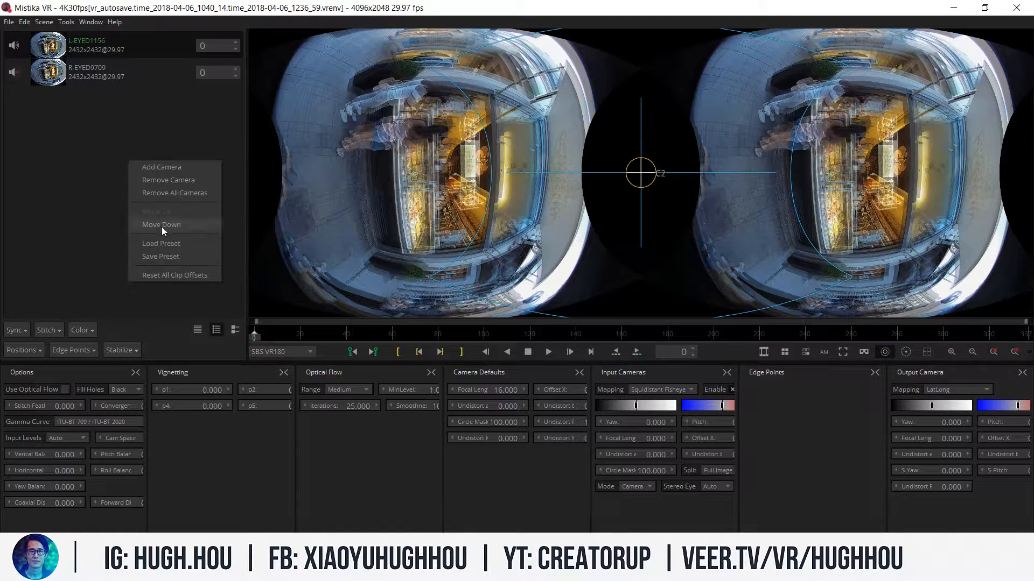
pyautogui.click(159, 246)
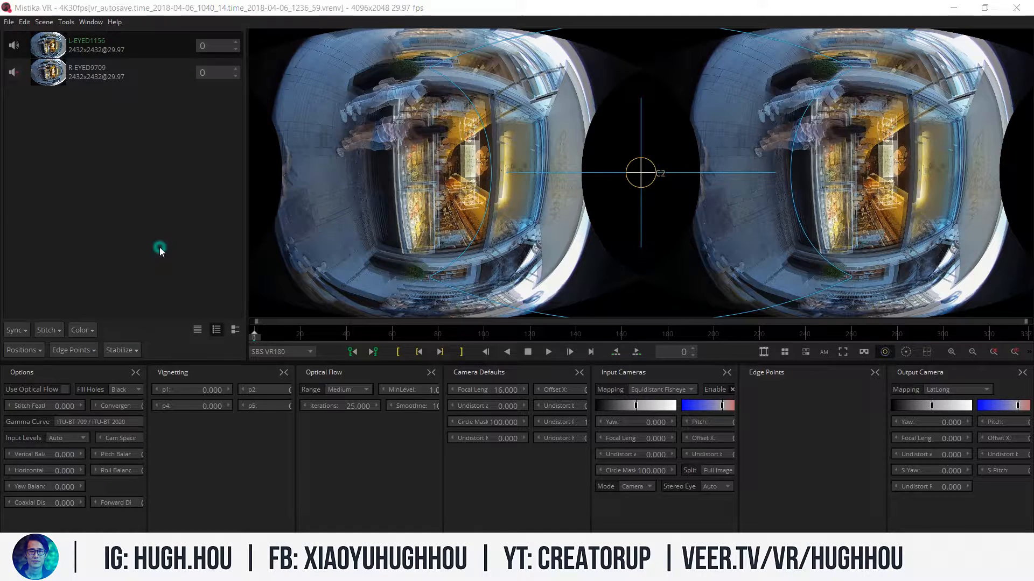
pyautogui.scroll(-5, 345, 269)
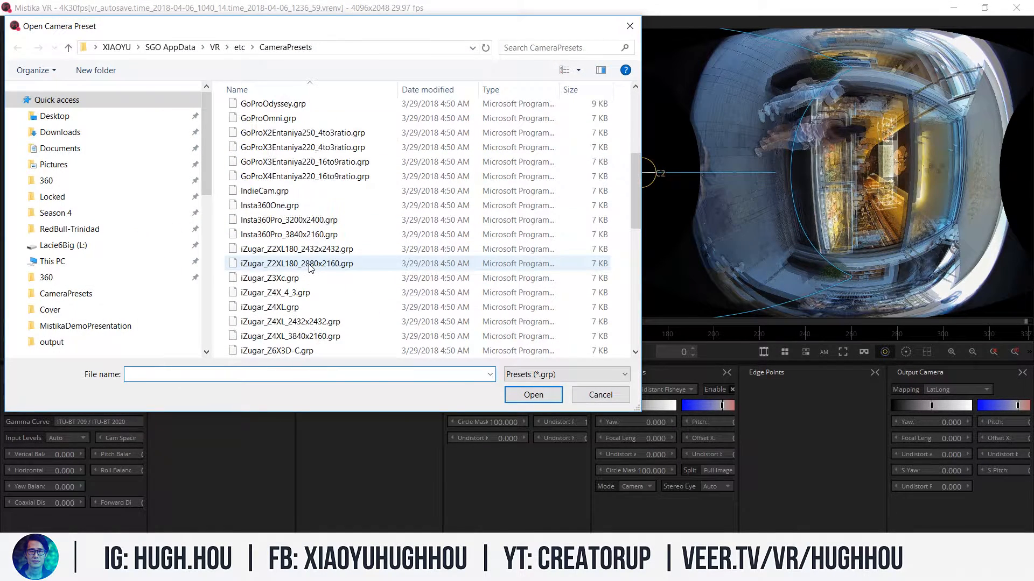
pyautogui.scroll(-2, 345, 258)
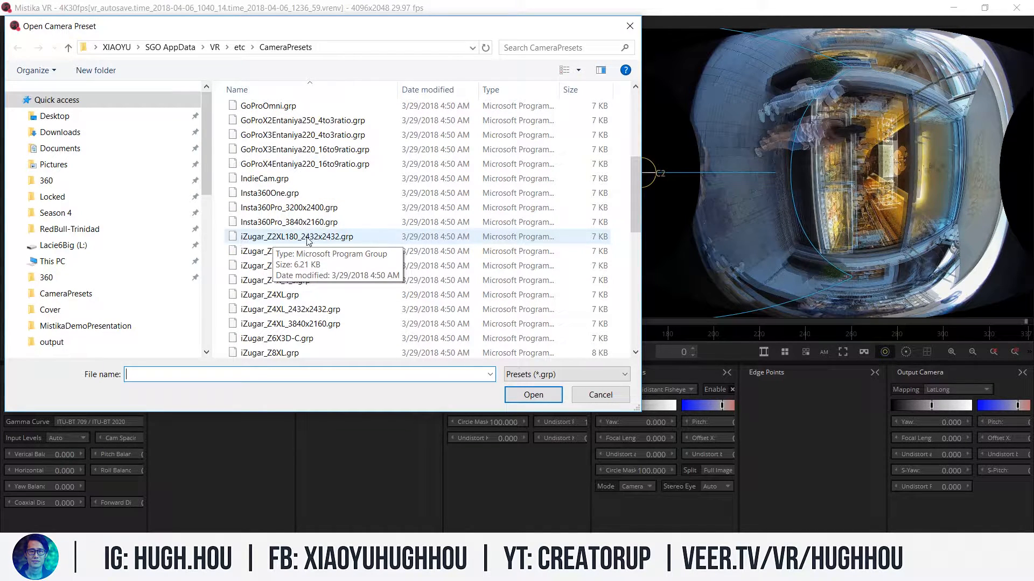
pyautogui.click(307, 239)
pyautogui.click(530, 396)
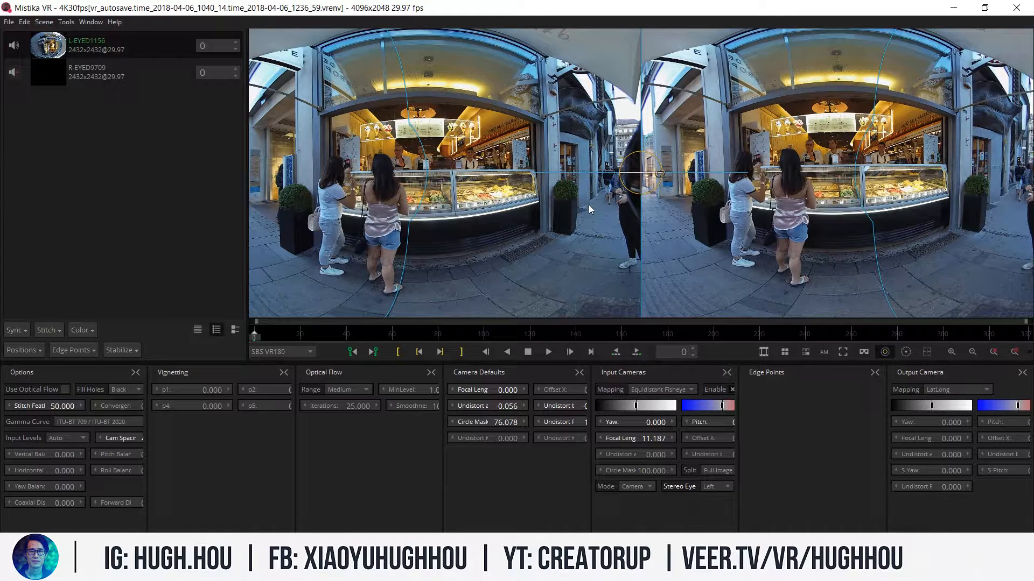
# Preview the stitch with No Stereo, and change the stereo display mode to B&W Anaglyph.
pyautogui.click(305, 350)
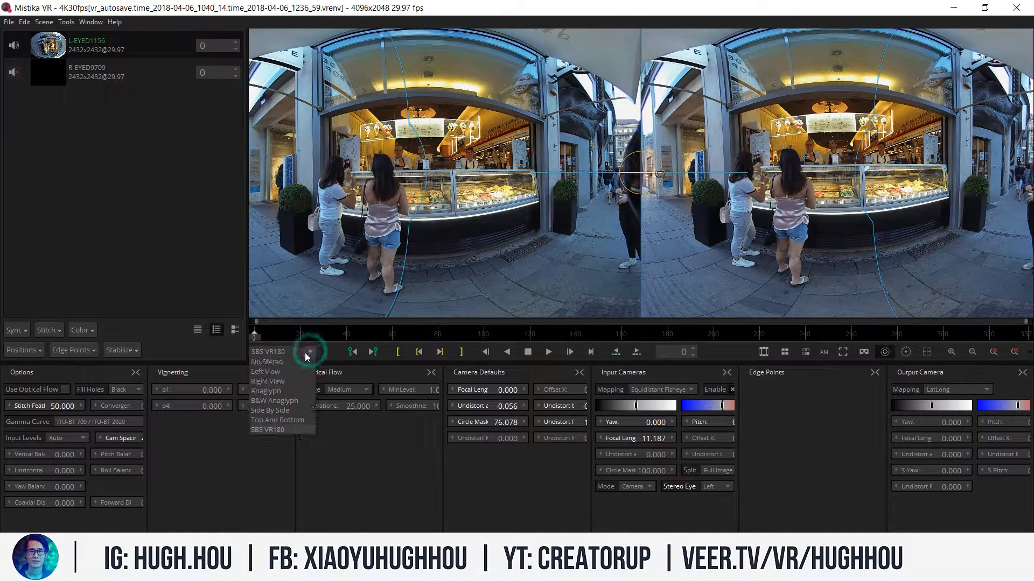
pyautogui.click(270, 362)
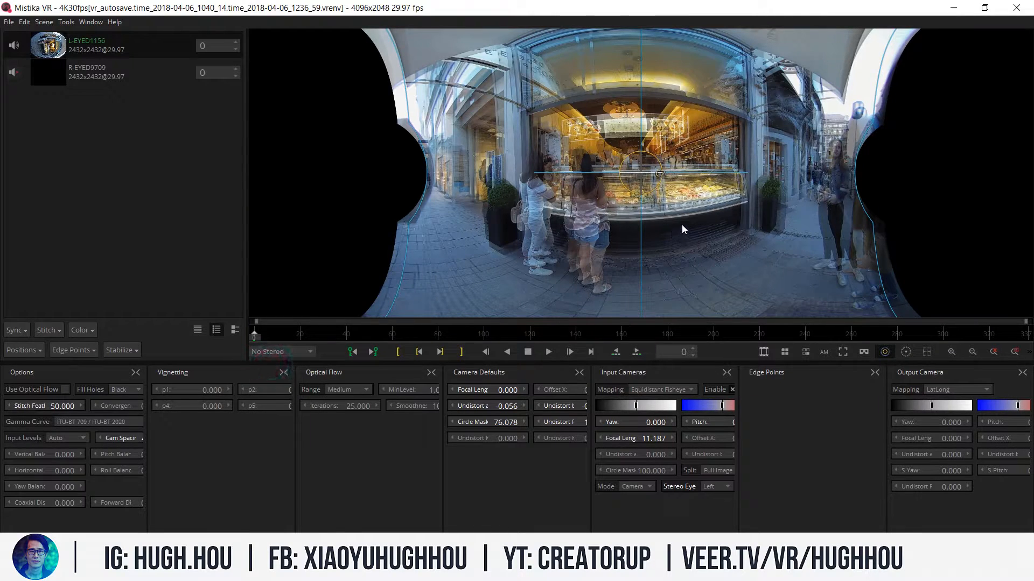
pyautogui.click(279, 351)
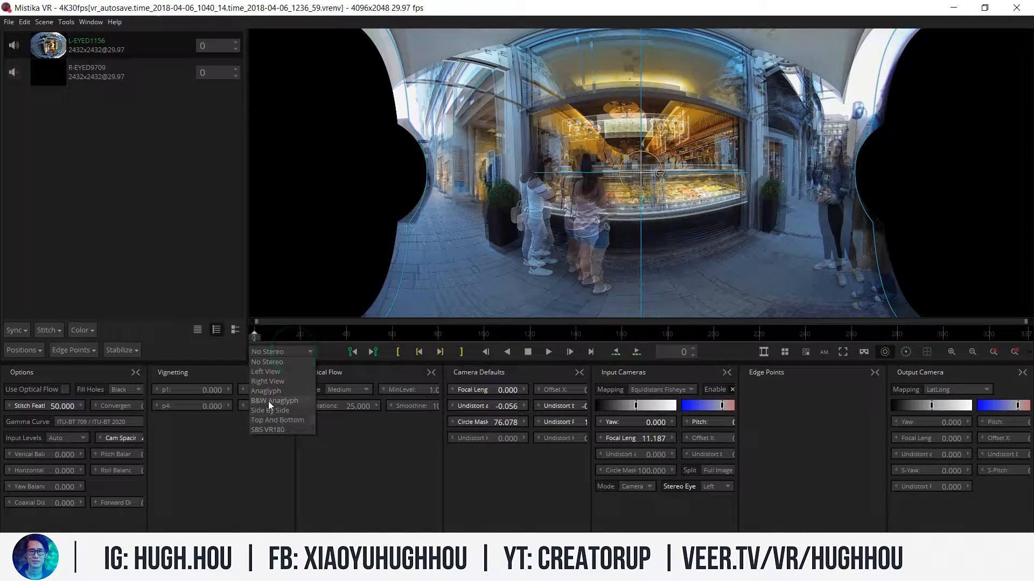
pyautogui.click(279, 401)
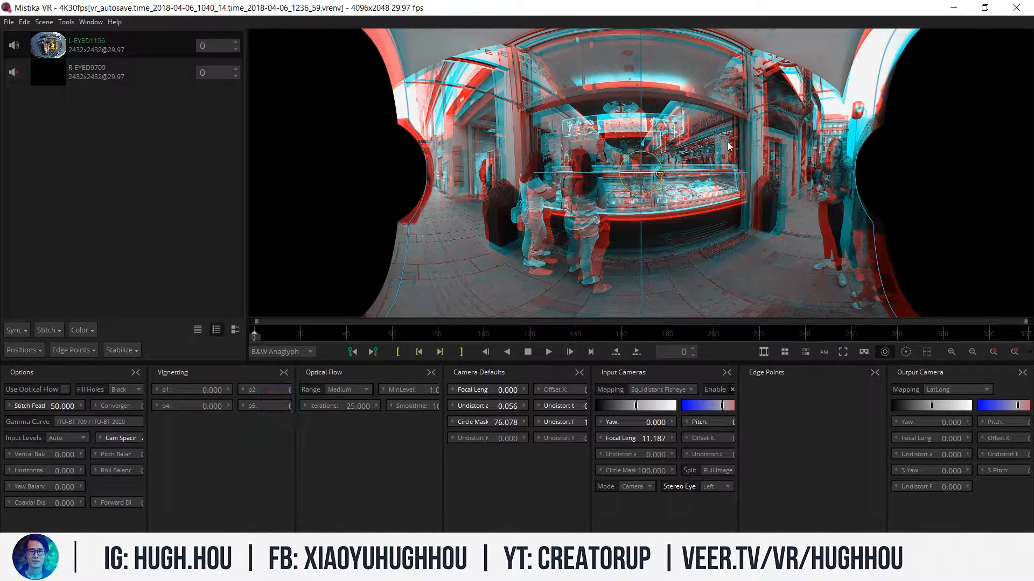
# Examine the offset between the left and right eye images across the shopfront in the anaglyph preview.
pyautogui.scroll(3, 673, 175)
pyautogui.scroll(-2, 673, 175)
pyautogui.scroll(2, 741, 239)
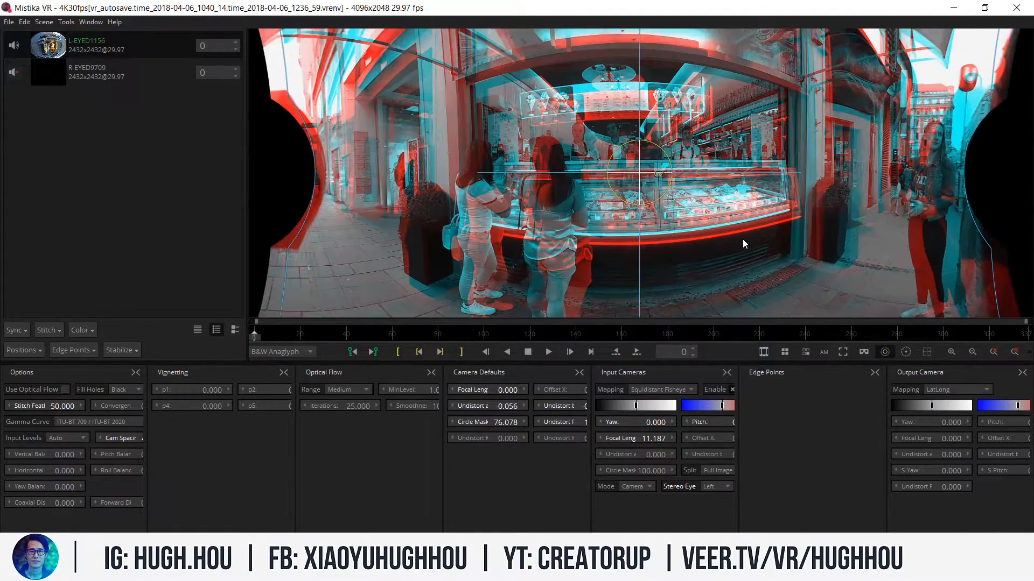
pyautogui.scroll(2, 546, 188)
pyautogui.scroll(-1, 563, 195)
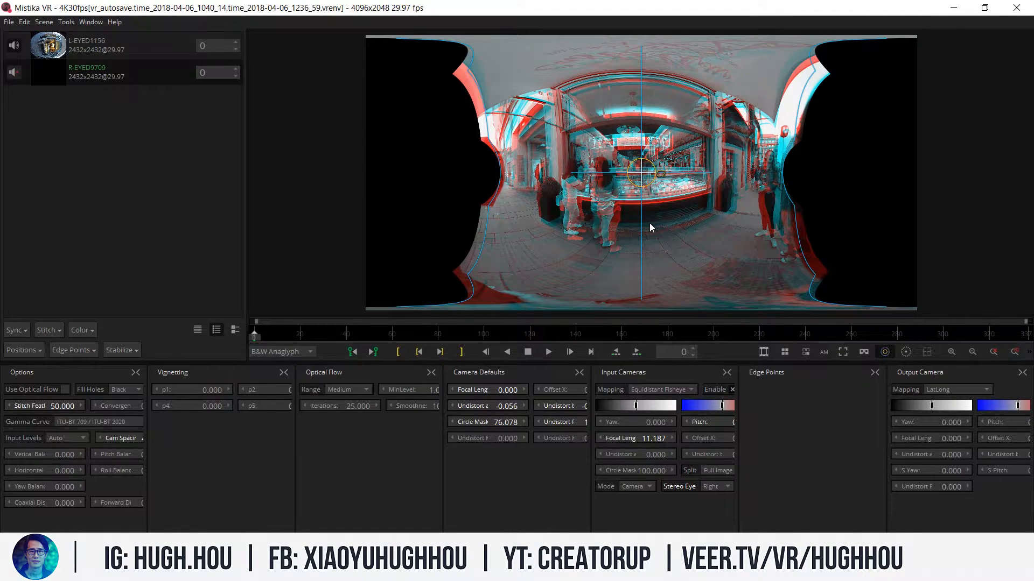
pyautogui.scroll(2, 650, 223)
pyautogui.scroll(-1, 649, 223)
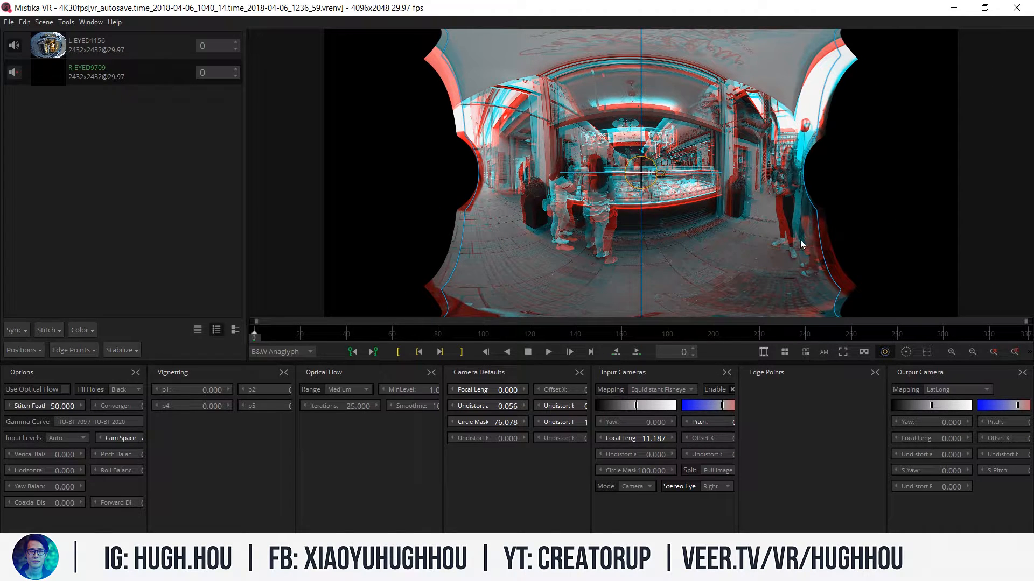
pyautogui.scroll(2, 589, 239)
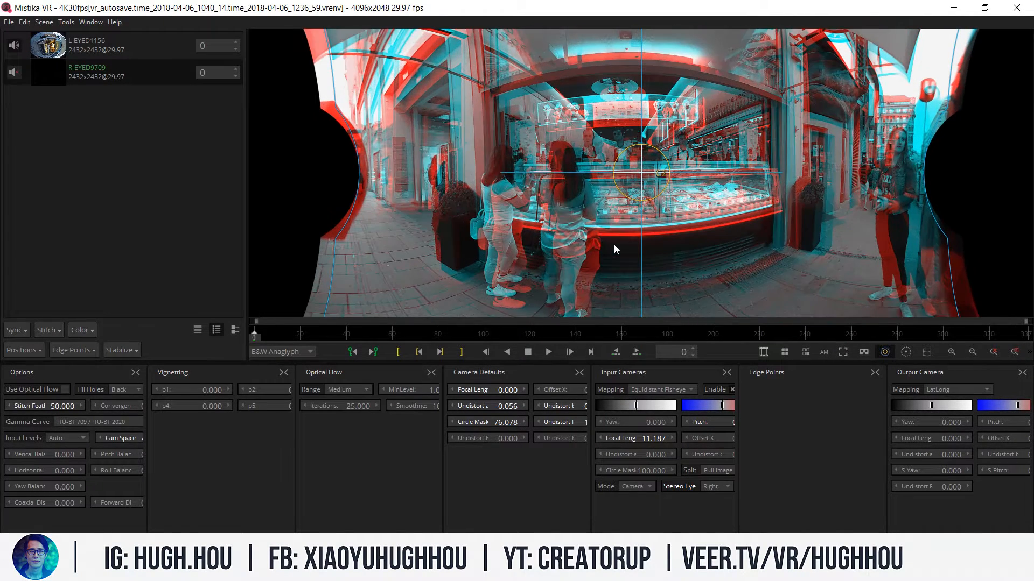
pyautogui.scroll(-1, 614, 244)
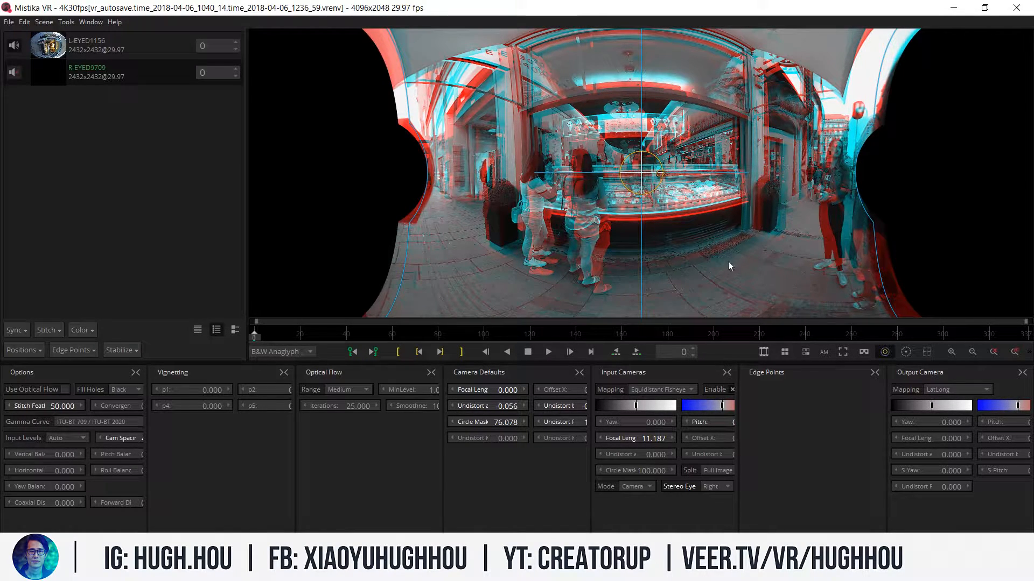
# Show the source fisheye image of R-EYED9709 in No Stereo and centre its mask circle on the lens image.
pyautogui.click(800, 353)
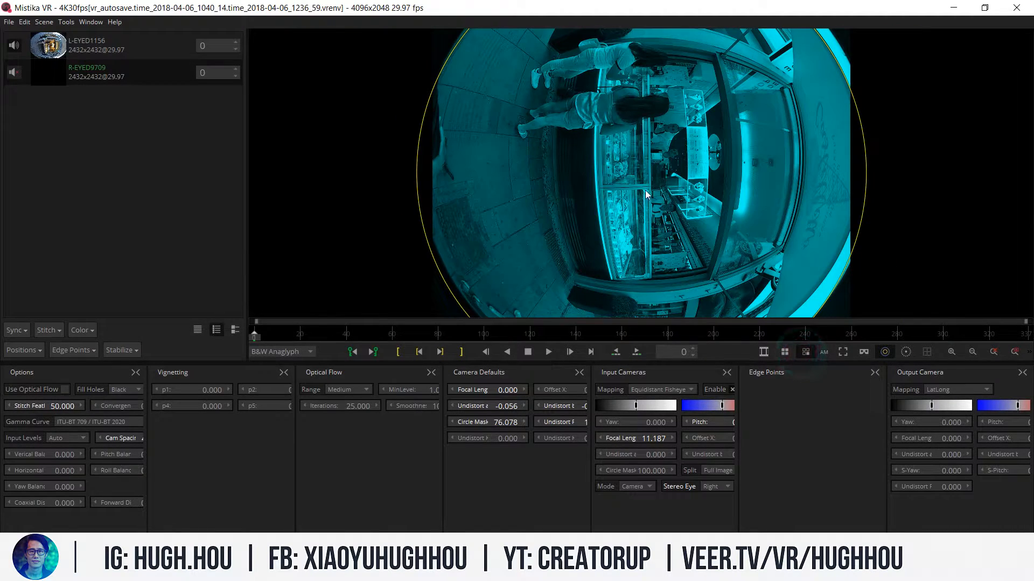
pyautogui.click(289, 352)
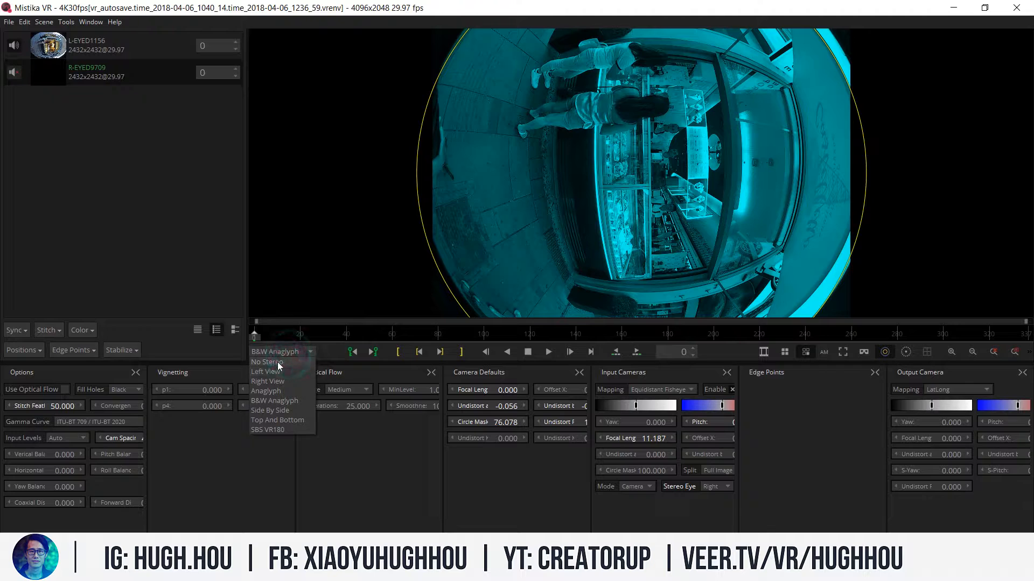
pyautogui.click(277, 362)
pyautogui.scroll(-3, 871, 233)
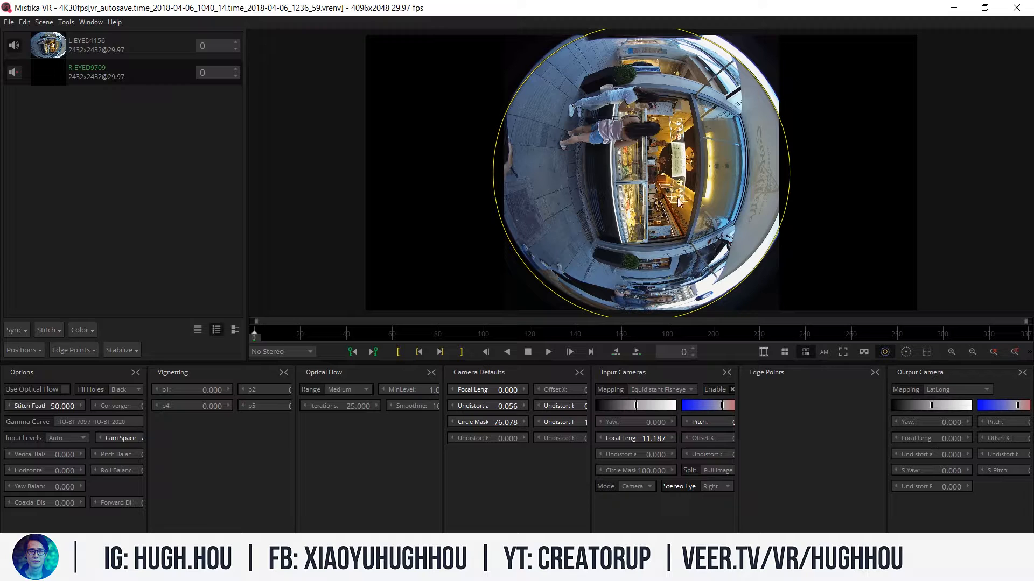
pyautogui.moveTo(657, 170); pyautogui.dragTo(712, 116)
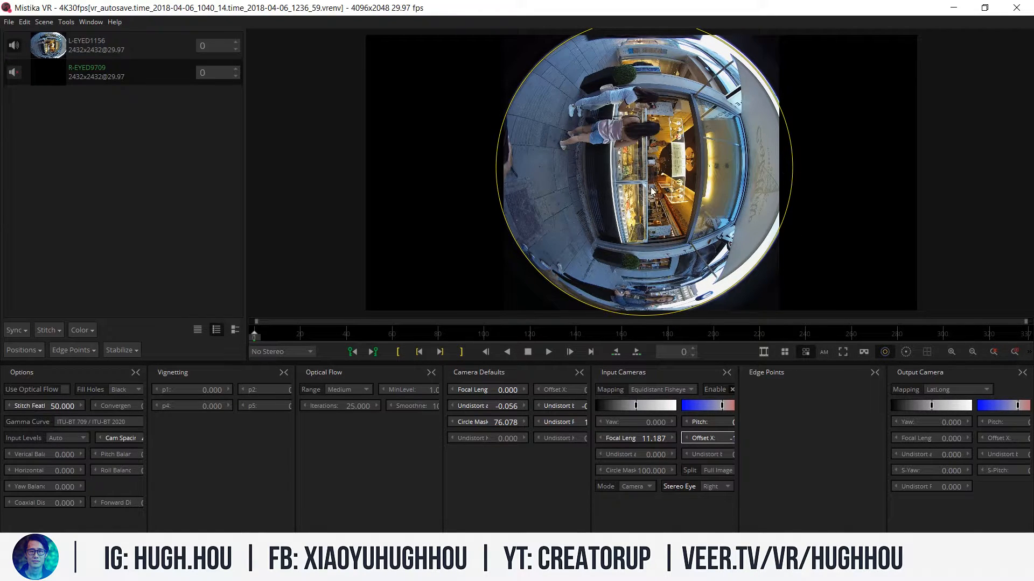
# Centre the mask circle of L-EYED1156 on its lens image and compare it with the right camera.
pyautogui.click(86, 41)
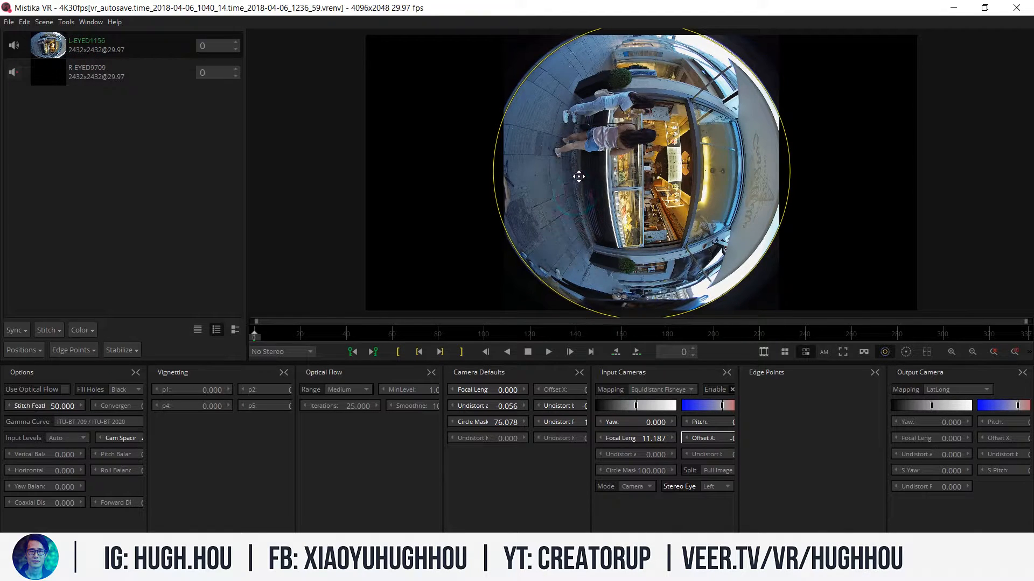
pyautogui.moveTo(580, 171); pyautogui.dragTo(645, 204)
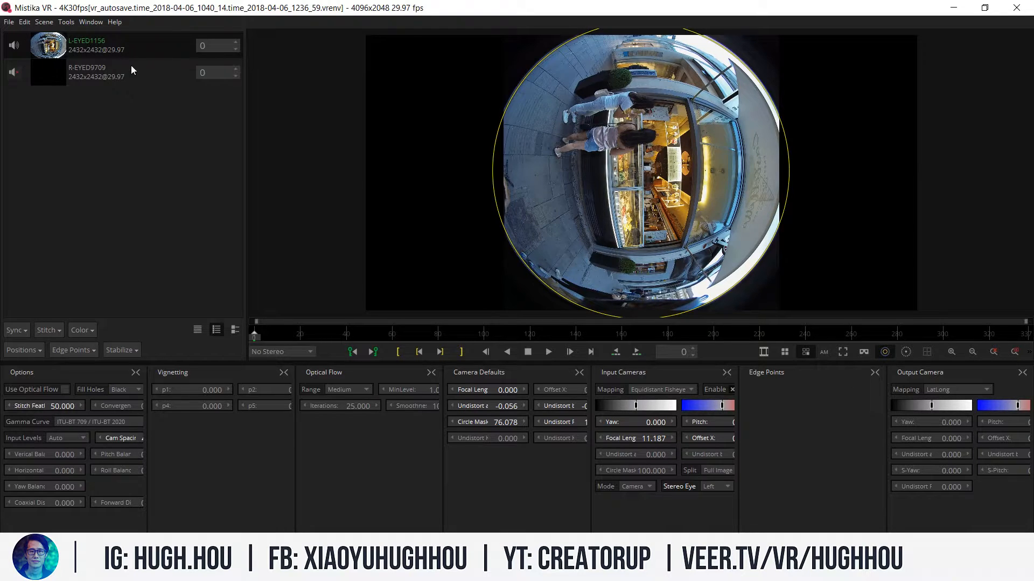
pyautogui.click(99, 80)
pyautogui.click(100, 48)
# Return to the stitched output and display it as B&W Anaglyph.
pyautogui.click(806, 352)
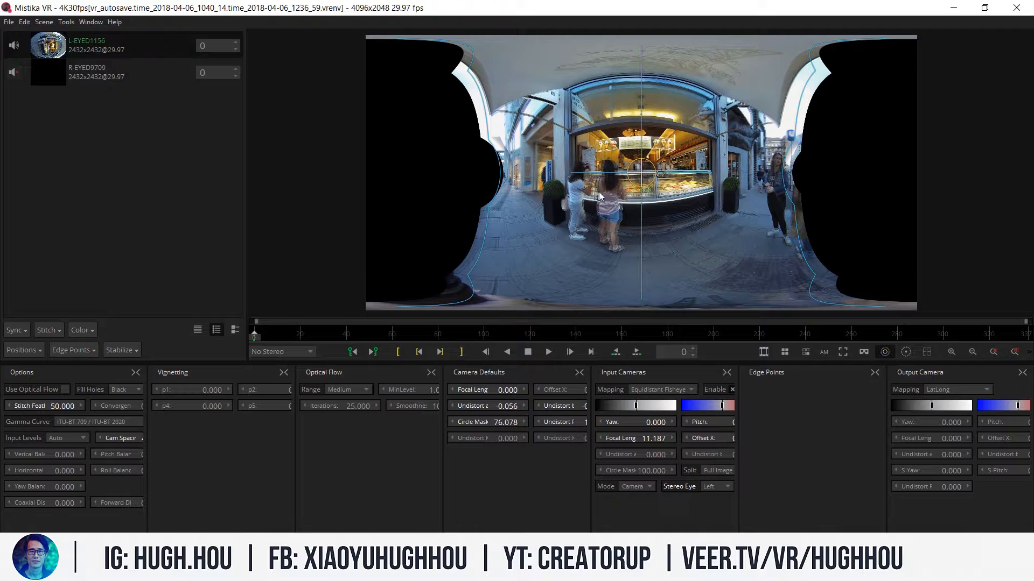
pyautogui.click(297, 353)
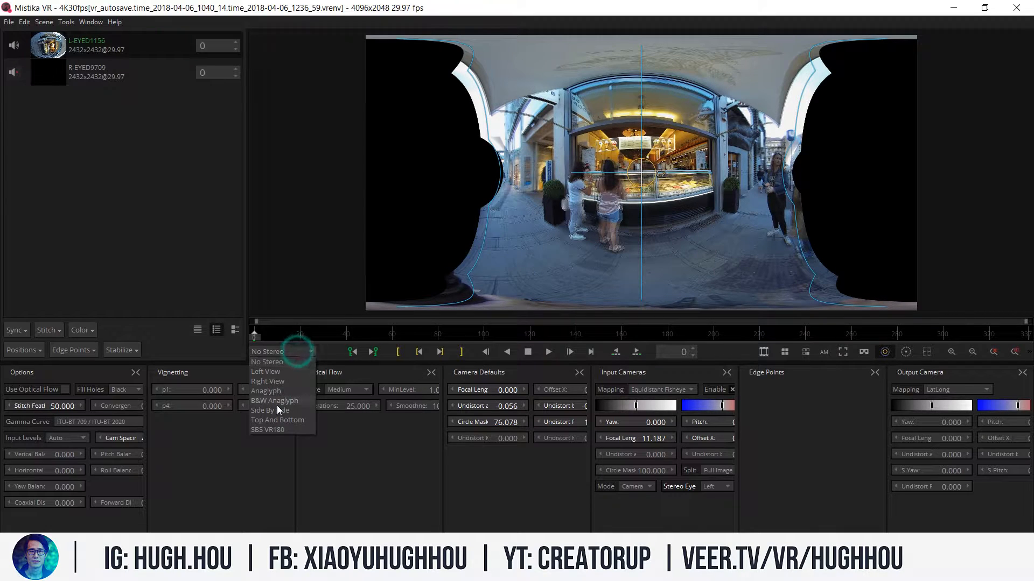
pyautogui.click(277, 405)
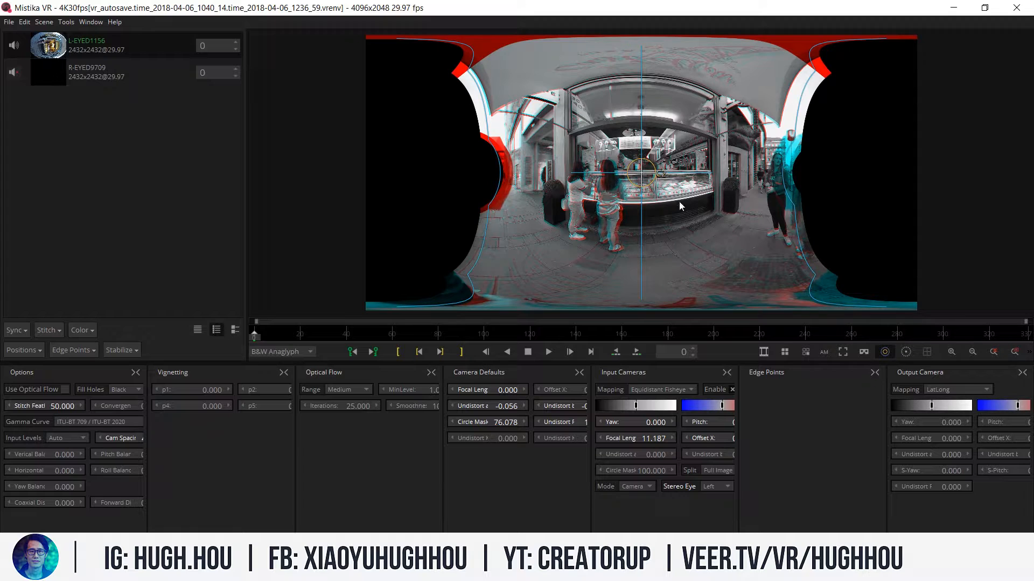
# Examine how closely both eyes align on the women, the shop counter and the staff behind it.
pyautogui.scroll(10, 581, 188)
pyautogui.scroll(-6, 582, 188)
pyautogui.scroll(-2, 583, 189)
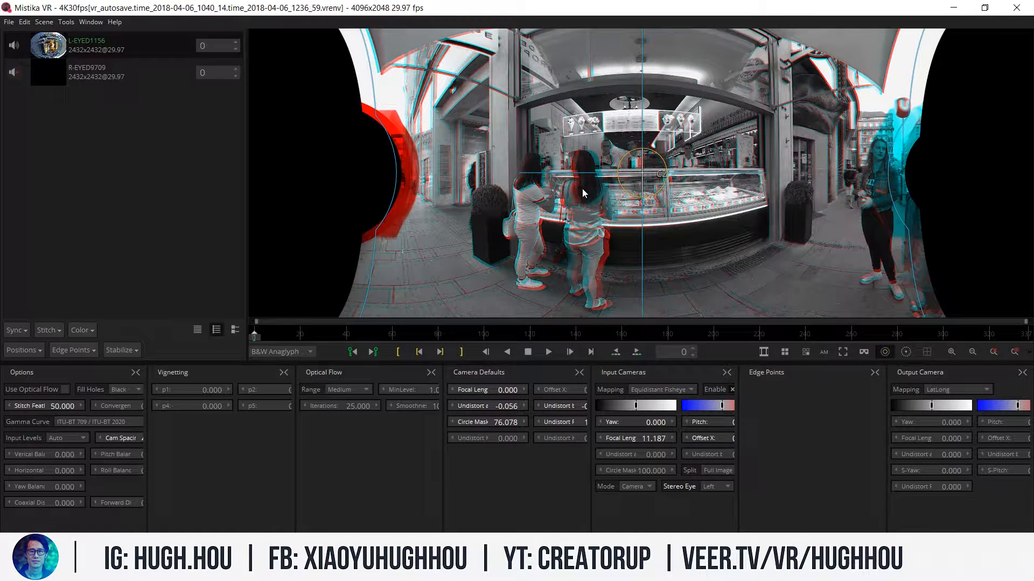
pyautogui.scroll(4, 581, 188)
pyautogui.scroll(-4, 580, 187)
pyautogui.scroll(5, 576, 199)
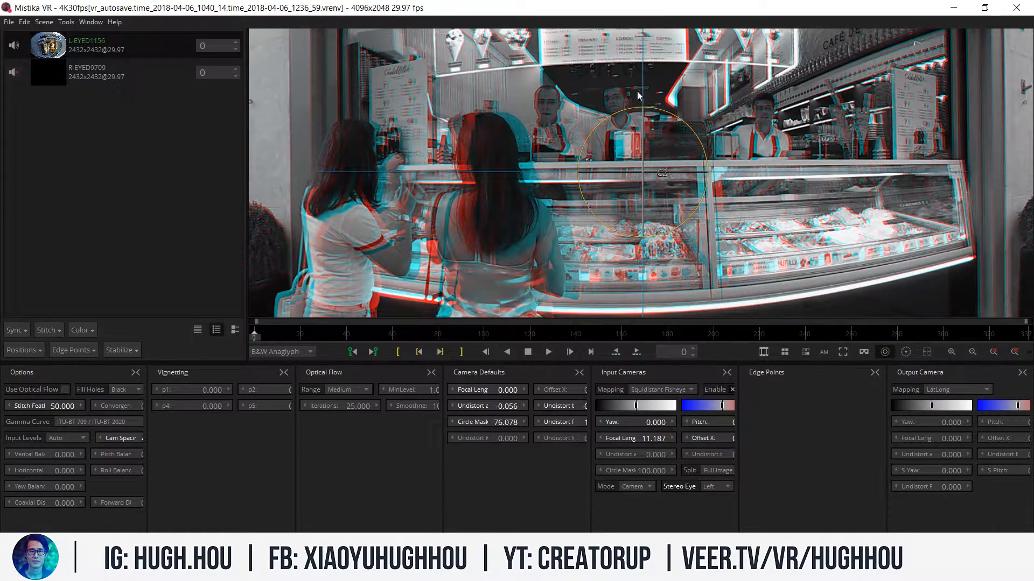
pyautogui.scroll(5, 720, 182)
pyautogui.scroll(-3, 719, 182)
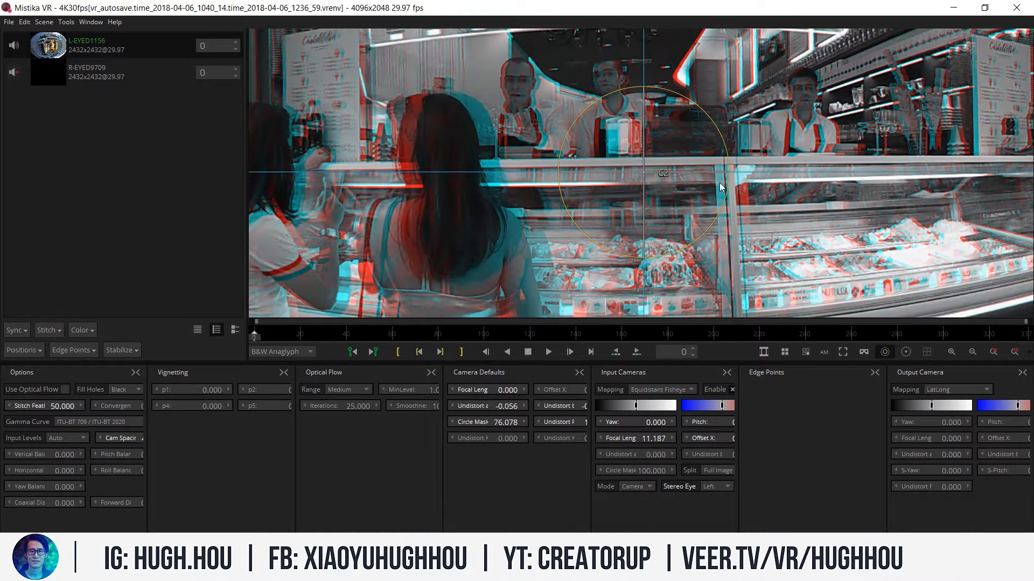
pyautogui.scroll(1, 719, 182)
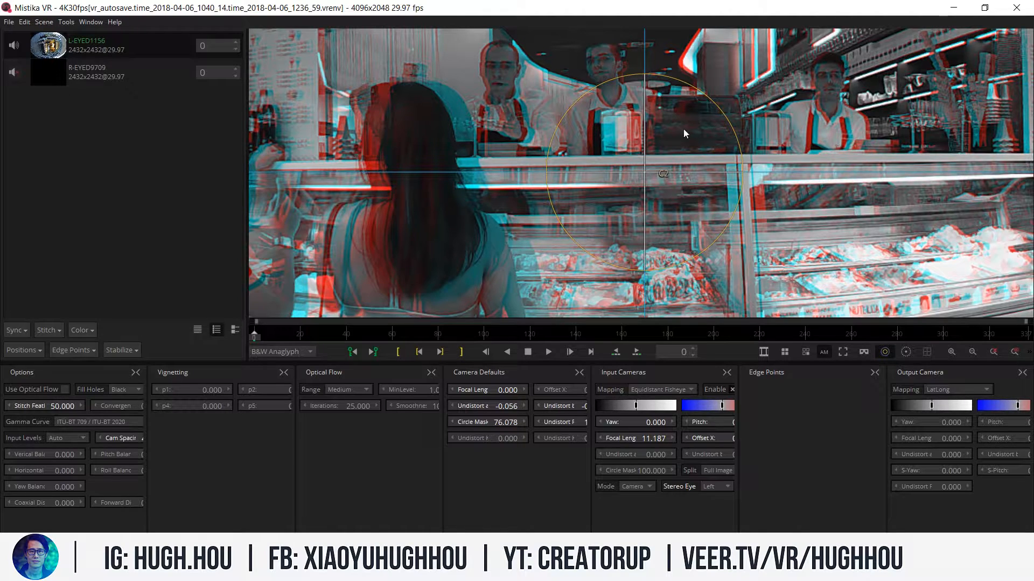
# Align both eyes on the ceiling details behind the counter, adjusting the left camera slightly and R-EYED9709 to a yaw of -0.934.
pyautogui.moveTo(658, 86); pyautogui.dragTo(656, 86)
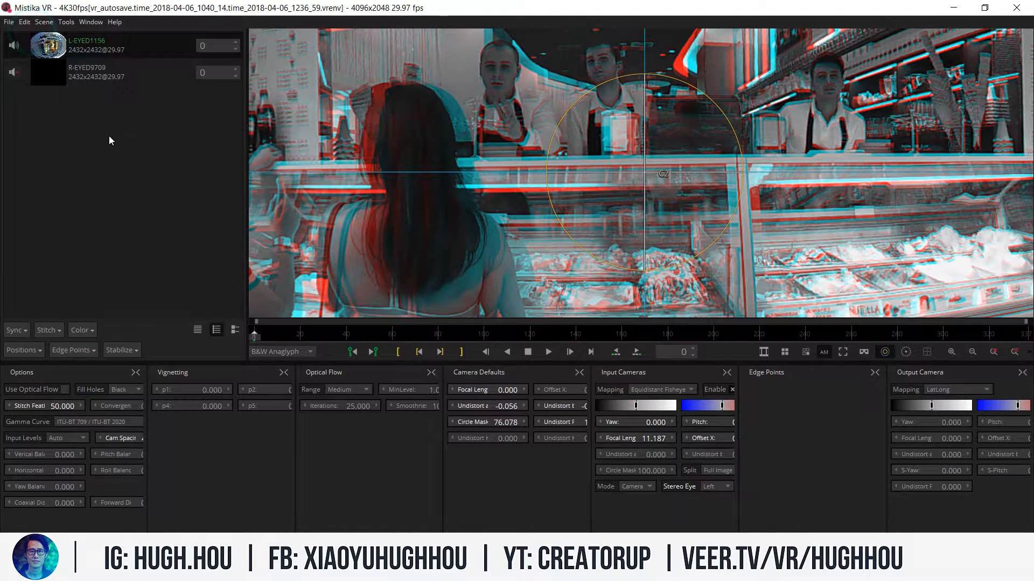
pyautogui.click(73, 76)
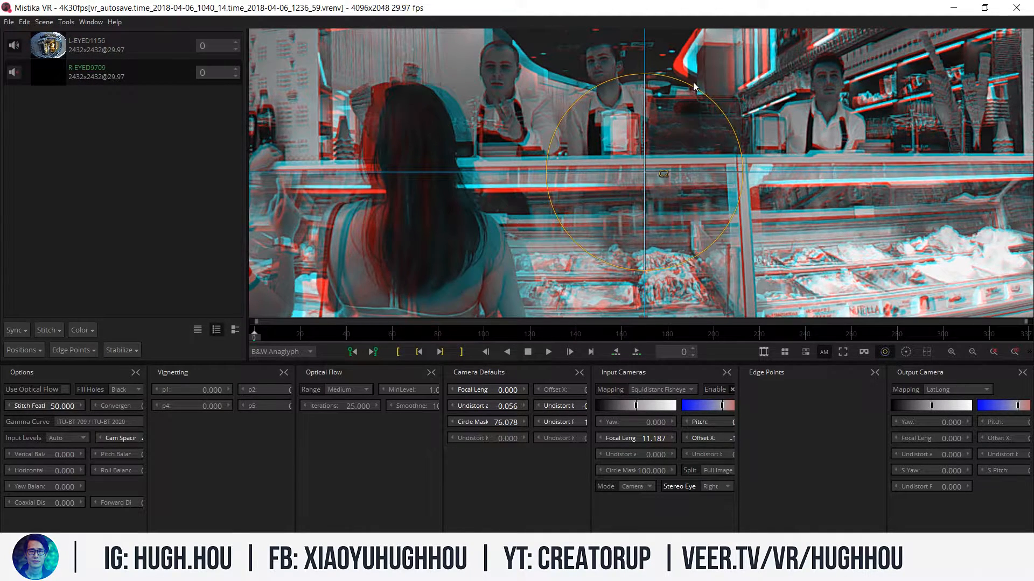
pyautogui.moveTo(660, 85); pyautogui.dragTo(673, 132)
pyautogui.scroll(5, 674, 132)
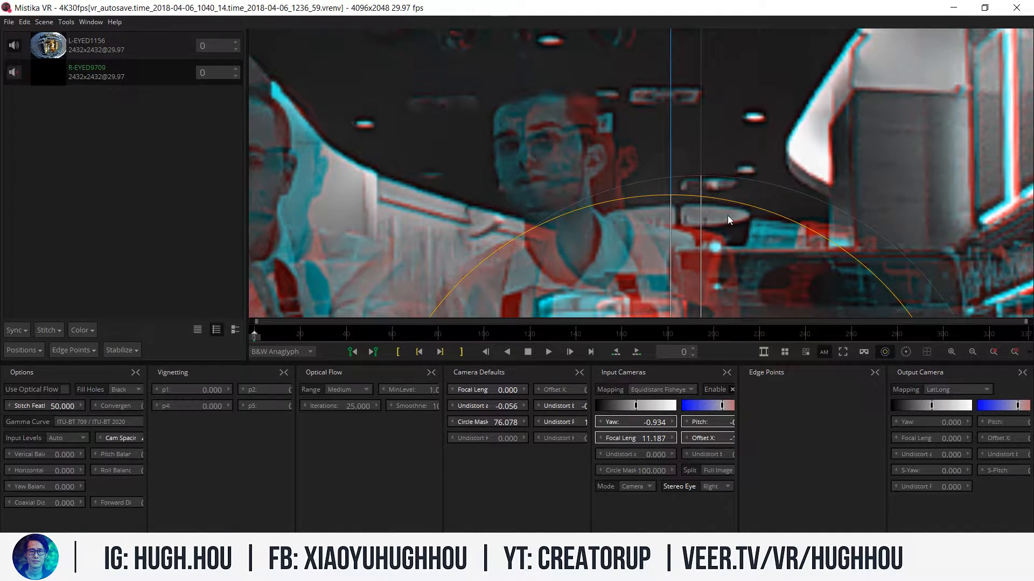
pyautogui.moveTo(727, 215)
pyautogui.mouseDown()
pyautogui.moveTo(726, 227)
pyautogui.moveTo(712, 221)
pyautogui.mouseUp()
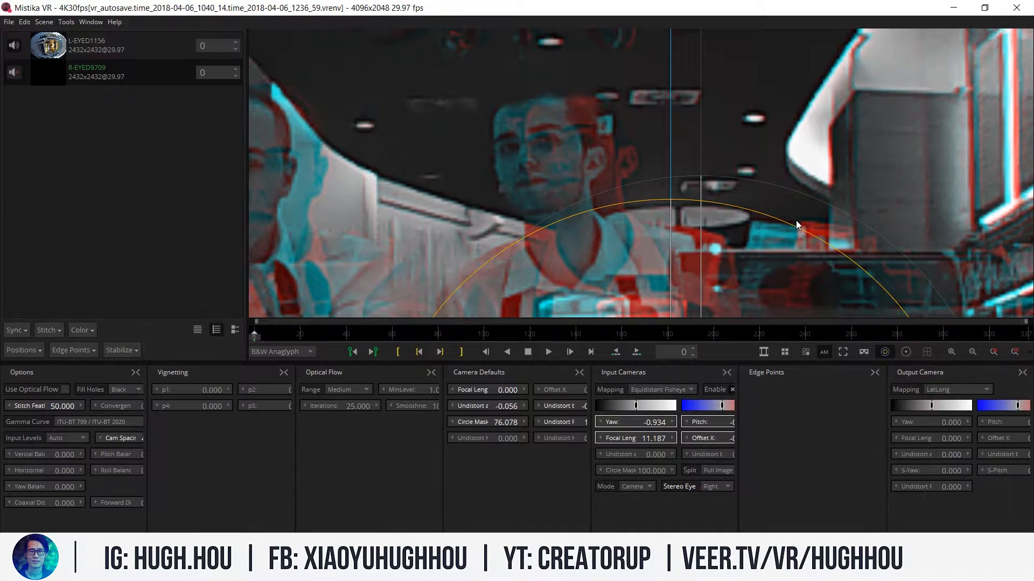
# Check the eye alignment across the whole shopfront and turn on the grid overlay.
pyautogui.scroll(-5, 796, 221)
pyautogui.scroll(2, 796, 221)
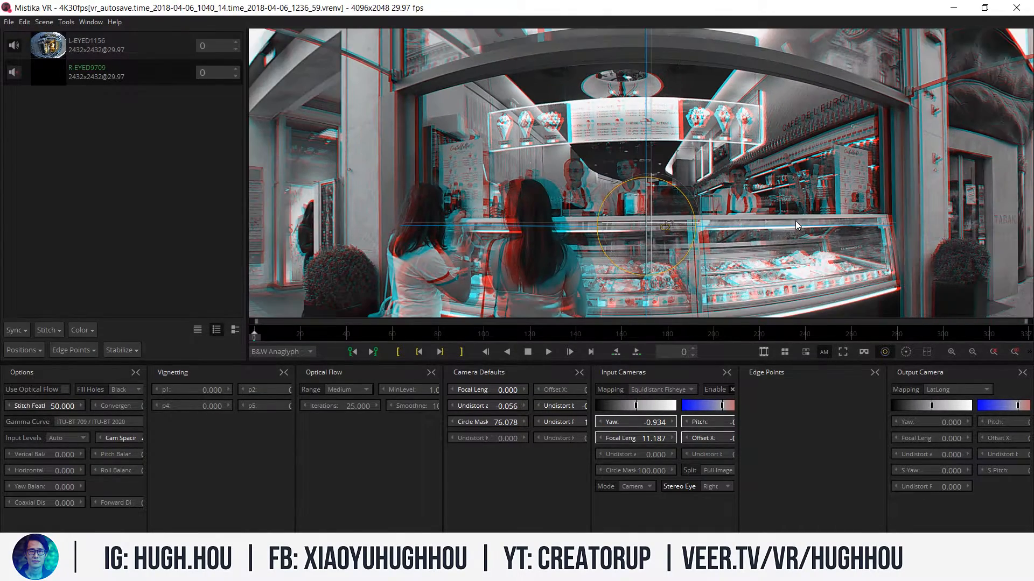
pyautogui.scroll(-1, 652, 212)
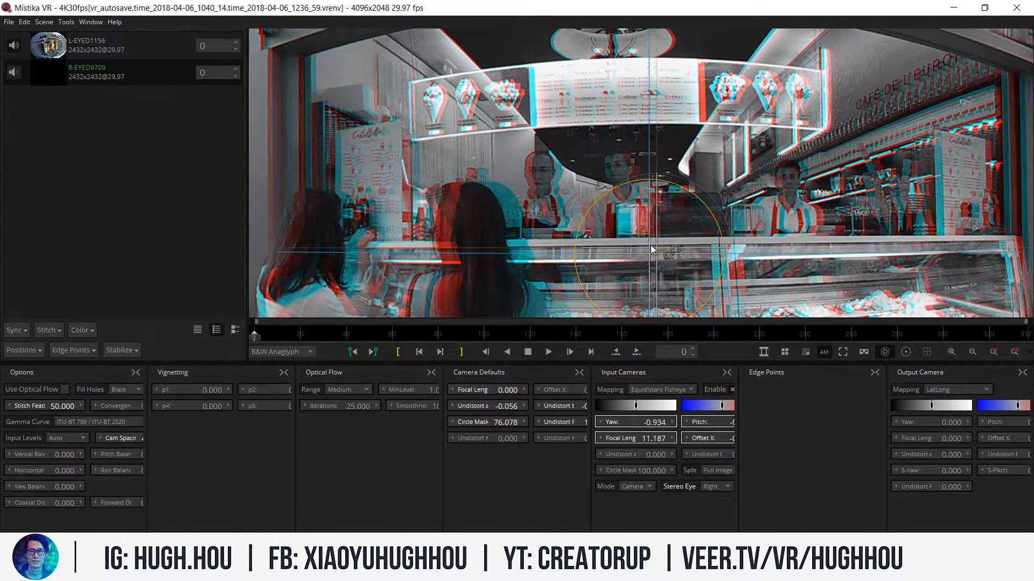
pyautogui.scroll(-2, 701, 235)
pyautogui.scroll(-1, 701, 234)
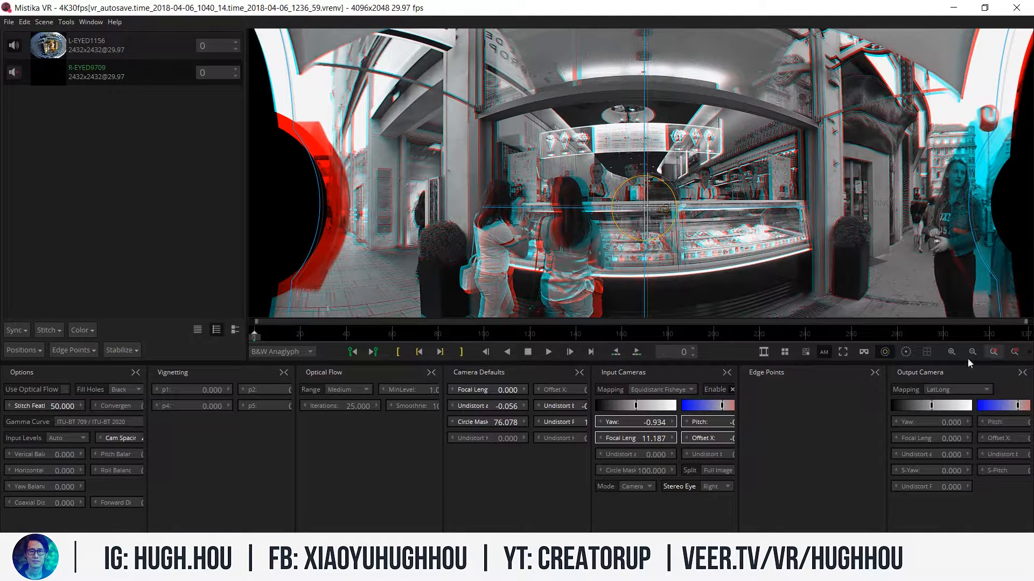
pyautogui.click(931, 352)
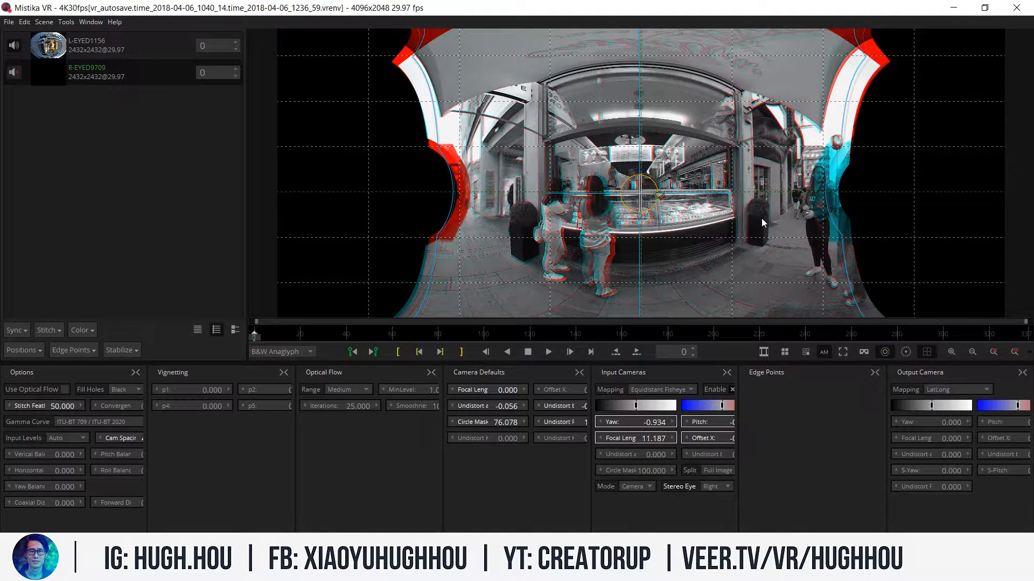
# Align both eyes on the TABAK sign beside the doorway near the woman in the jacket, adjusting R-EYED9709 slightly.
pyautogui.scroll(5, 761, 218)
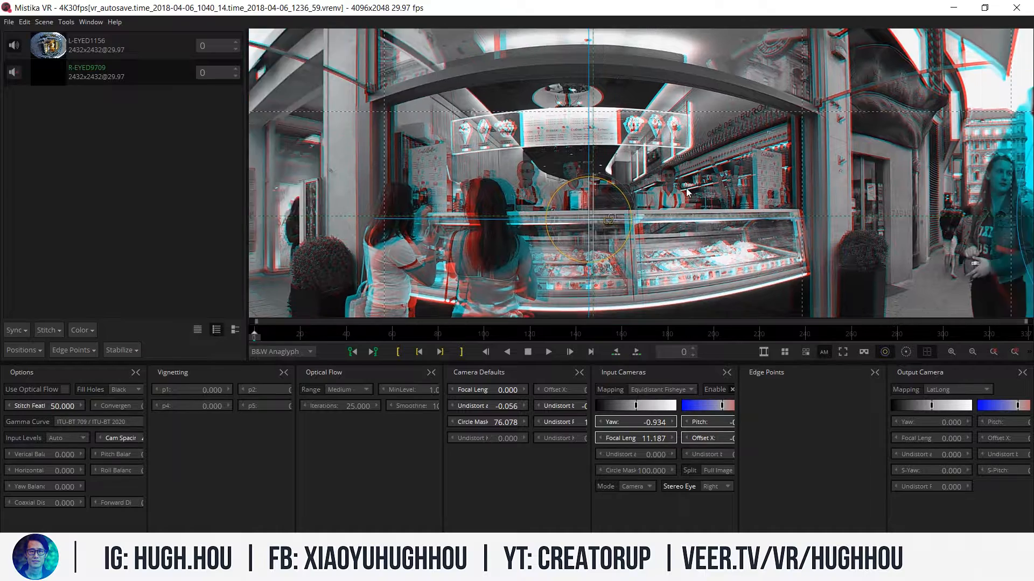
pyautogui.moveTo(687, 192); pyautogui.dragTo(593, 198)
pyautogui.scroll(1, 593, 198)
pyautogui.scroll(2, 573, 214)
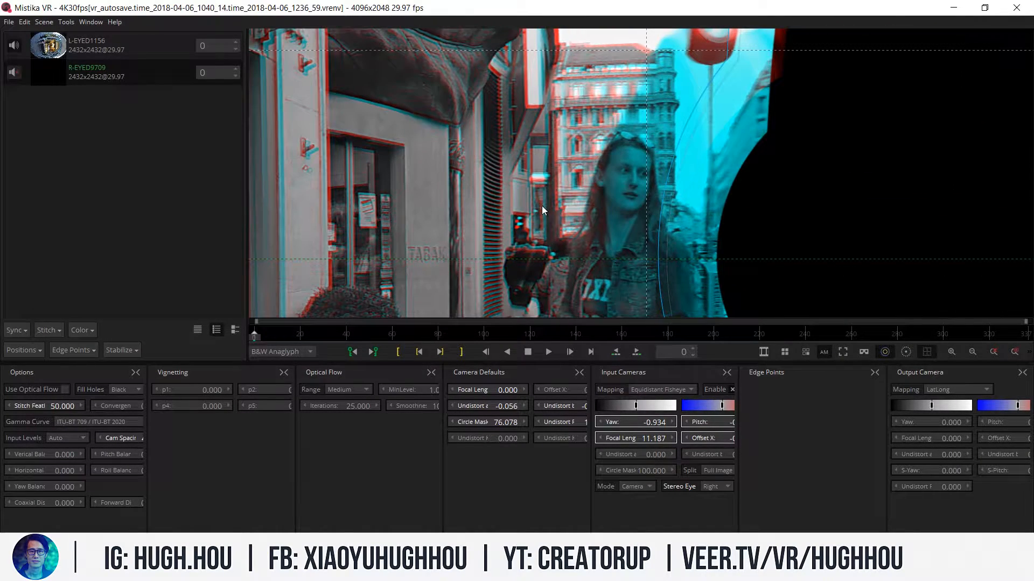
pyautogui.moveTo(542, 206); pyautogui.dragTo(704, 167)
pyautogui.scroll(2, 678, 221)
pyautogui.scroll(-1, 677, 220)
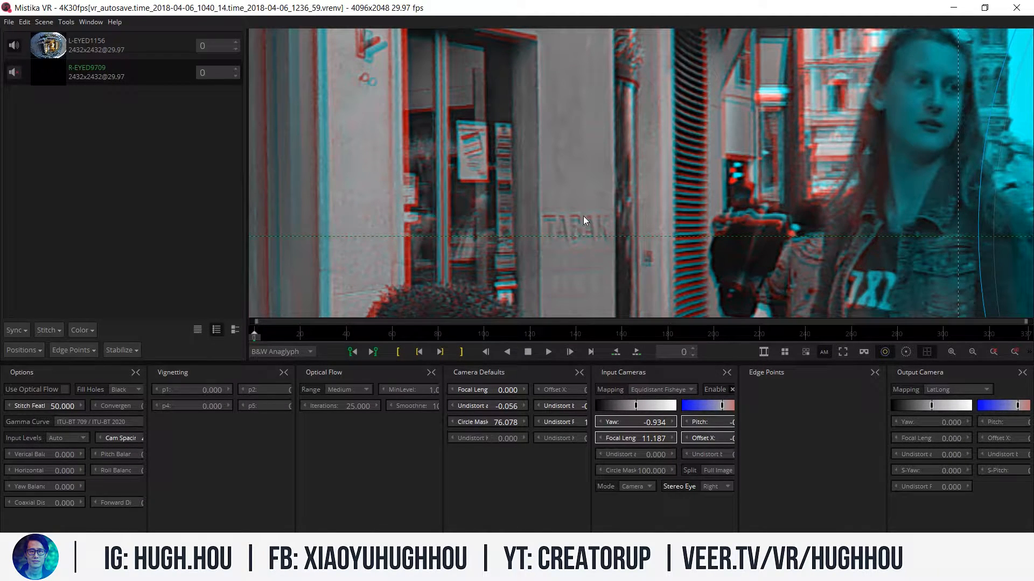
pyautogui.scroll(-1, 605, 228)
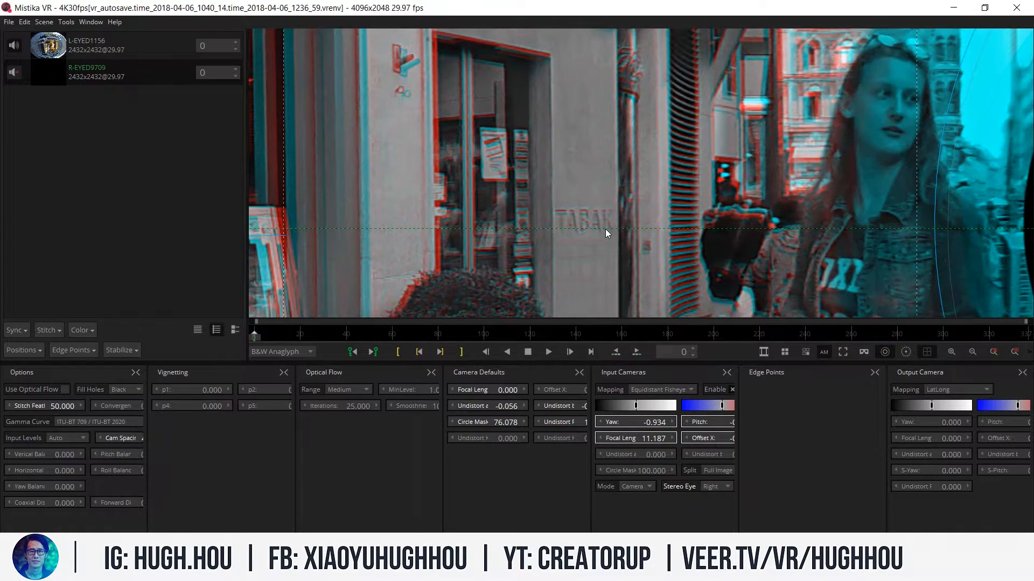
pyautogui.scroll(-6, 705, 237)
pyautogui.scroll(4, 705, 237)
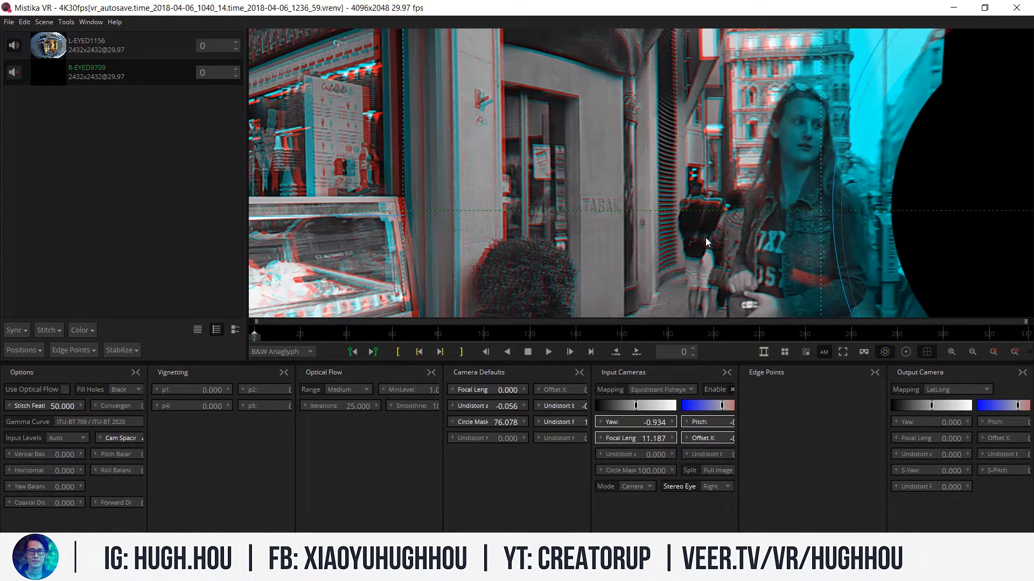
pyautogui.scroll(2, 705, 238)
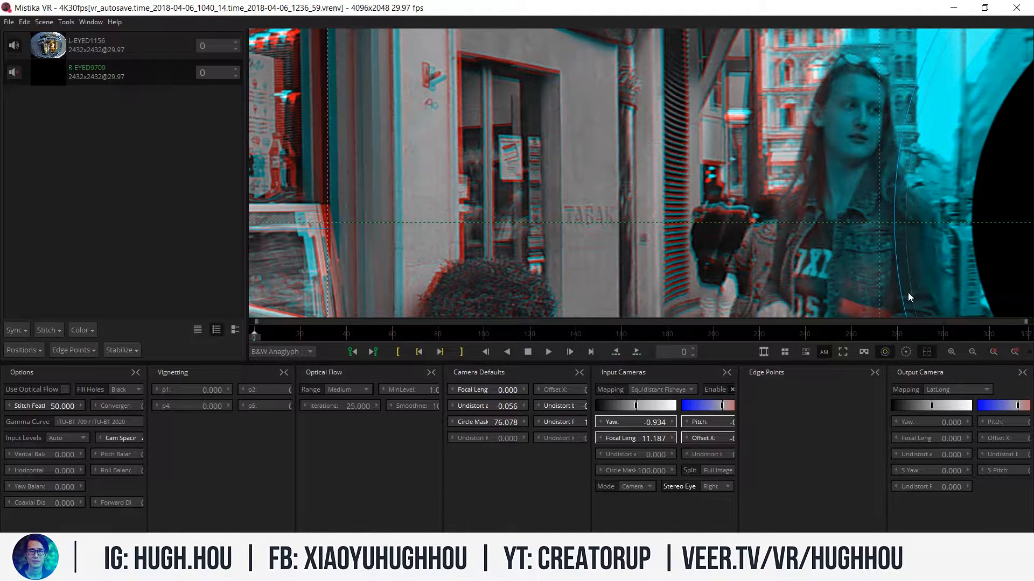
pyautogui.moveTo(599, 205)
pyautogui.mouseDown()
pyautogui.moveTo(605, 200)
pyautogui.moveTo(606, 214)
pyautogui.mouseUp()
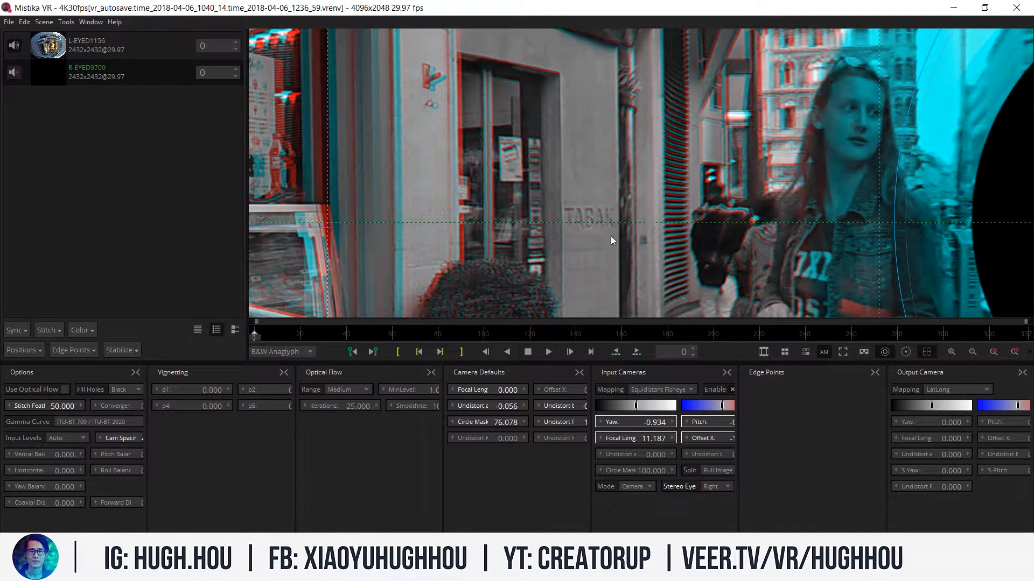
# Align both eyes on the notice board at the opposite end of the shopfront, adjusting R-EYED9709 to a pitch of 0.316.
pyautogui.scroll(-5, 693, 212)
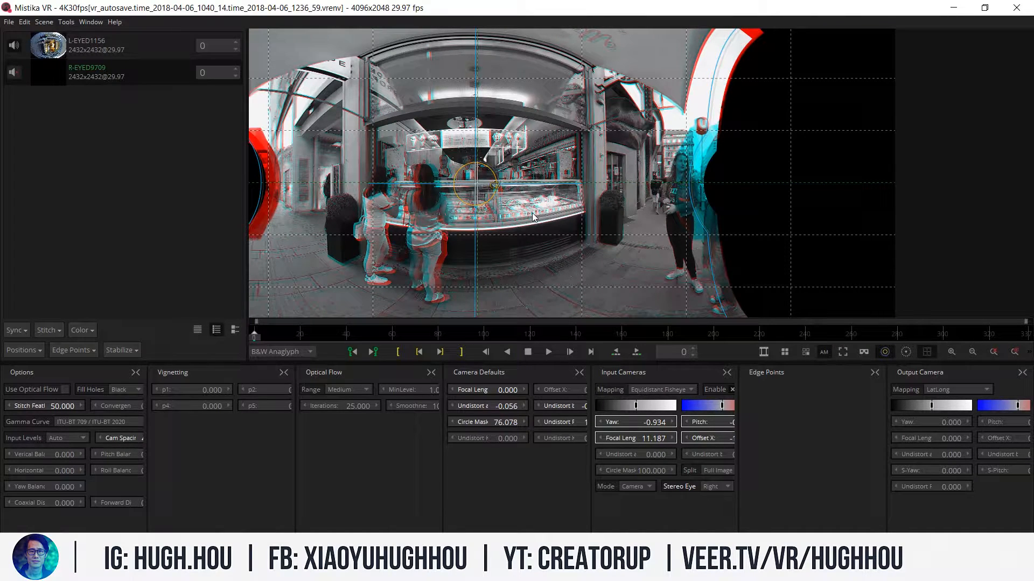
pyautogui.moveTo(533, 217); pyautogui.dragTo(651, 208)
pyautogui.scroll(5, 672, 219)
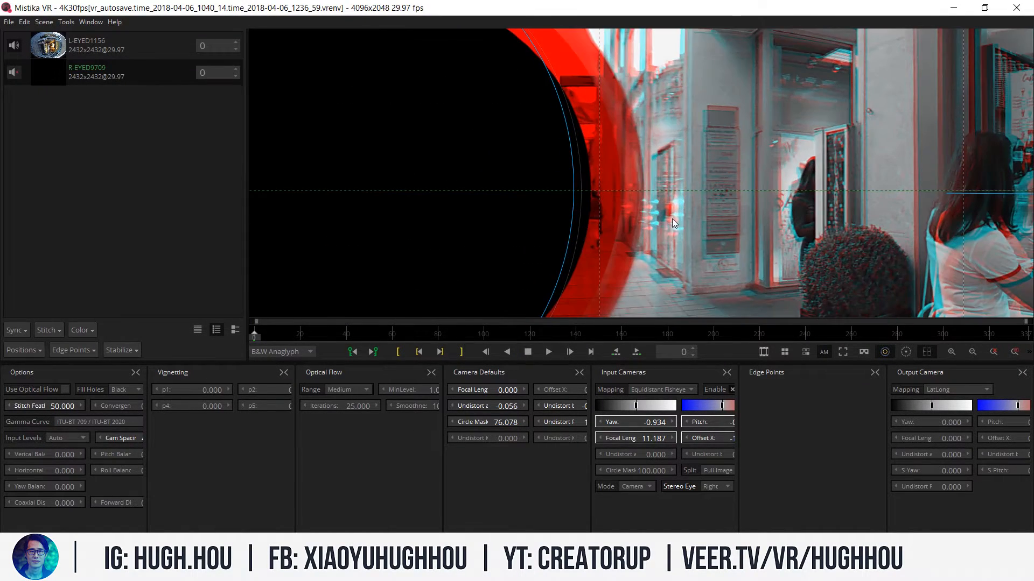
pyautogui.scroll(3, 672, 218)
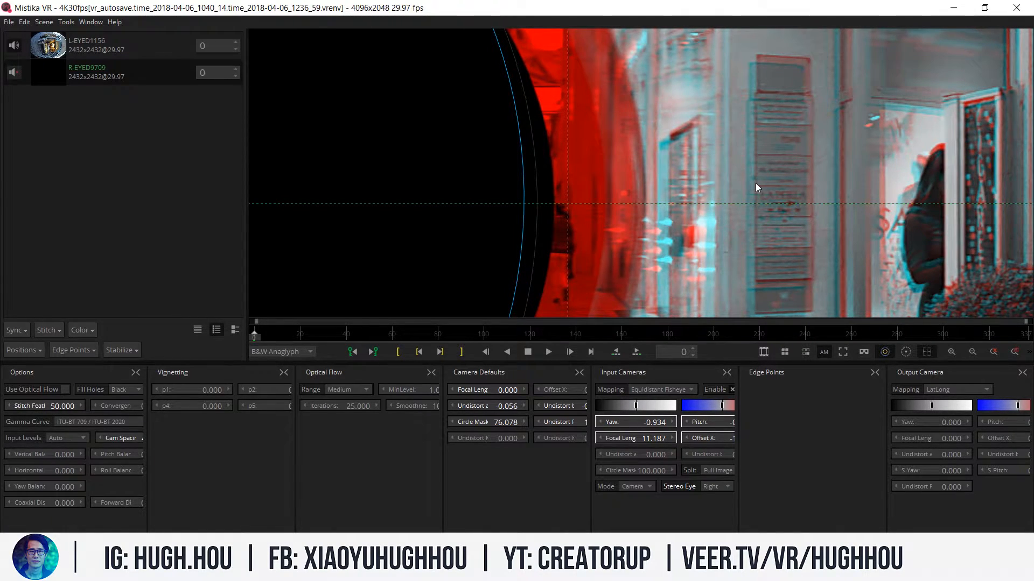
pyautogui.moveTo(754, 182); pyautogui.dragTo(754, 211)
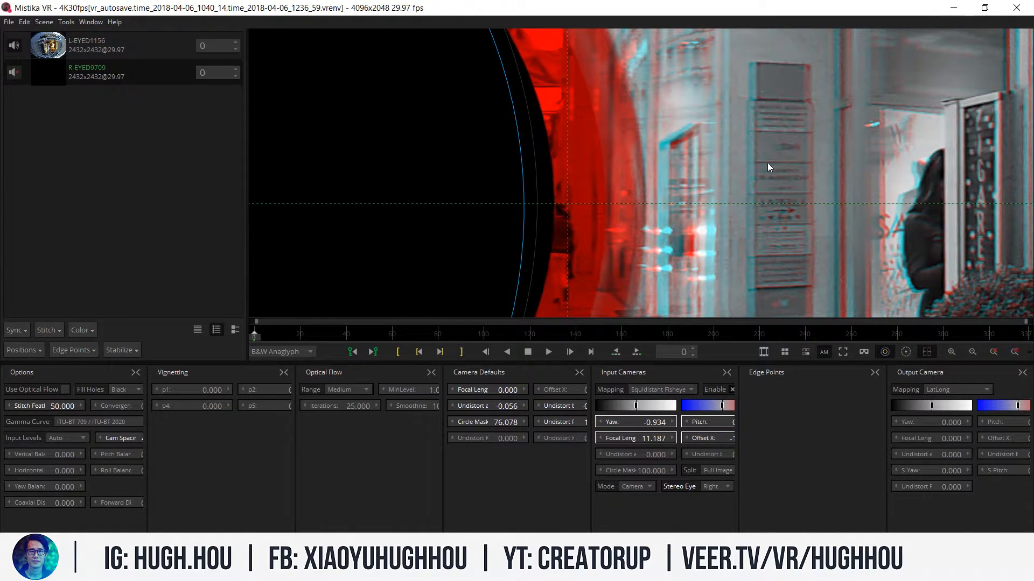
pyautogui.scroll(2, 786, 186)
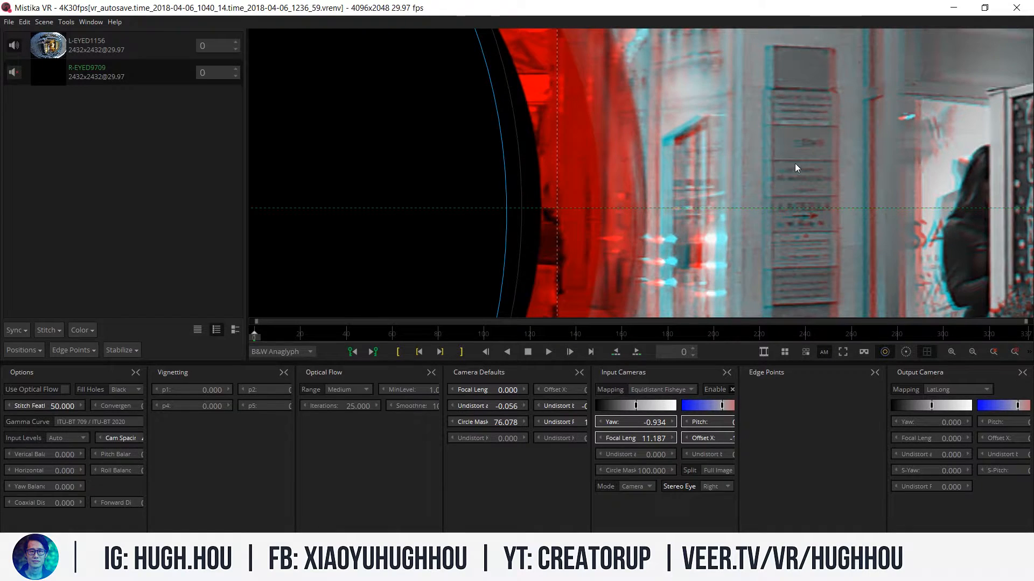
pyautogui.scroll(-4, 788, 183)
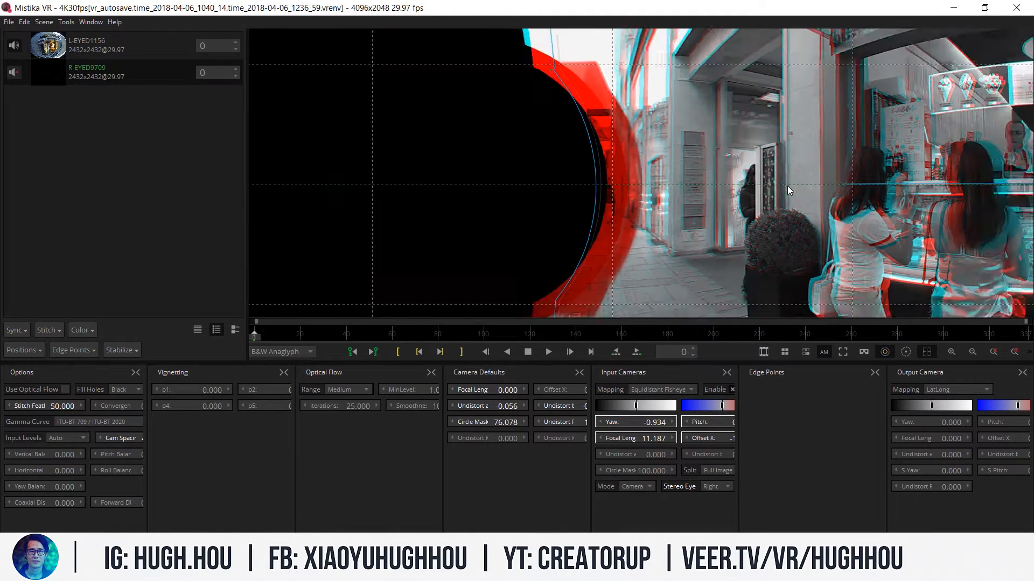
pyautogui.scroll(-4, 844, 196)
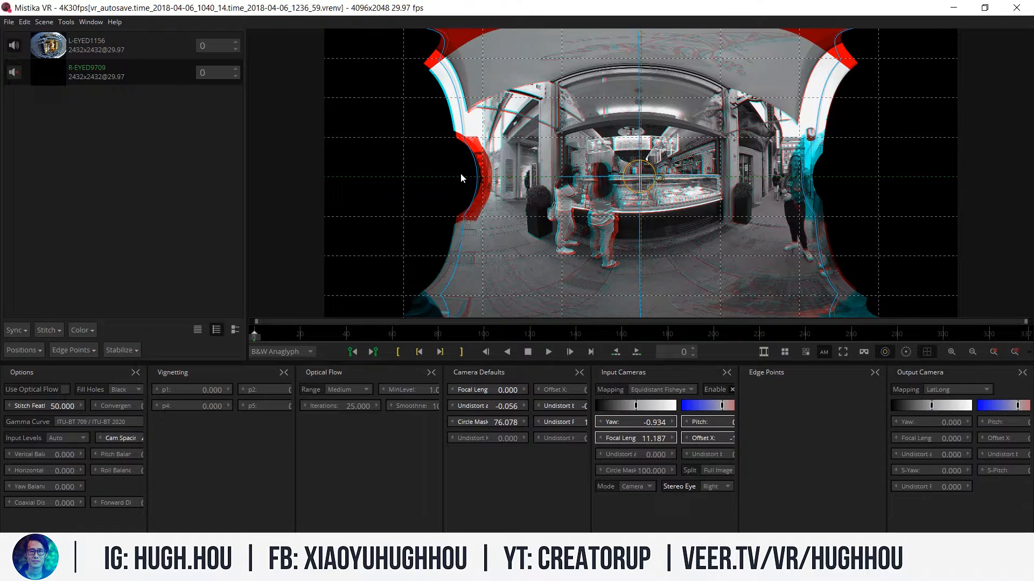
pyautogui.scroll(2, 508, 188)
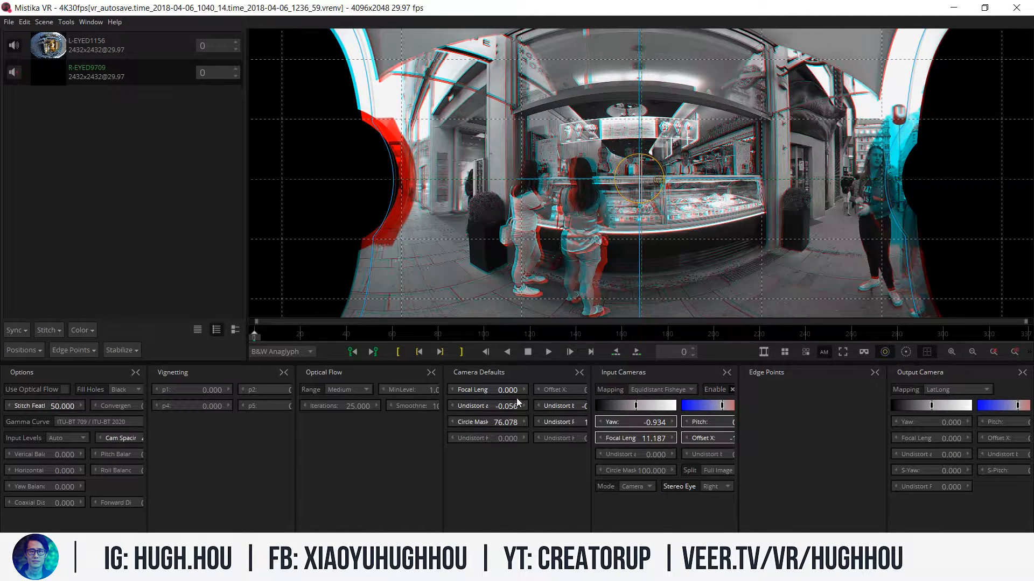
# Try shifting R-EYED9709's alignment directly in the image to see how pitch, roll and offsets respond, and undo the changes.
pyautogui.moveTo(612, 428)
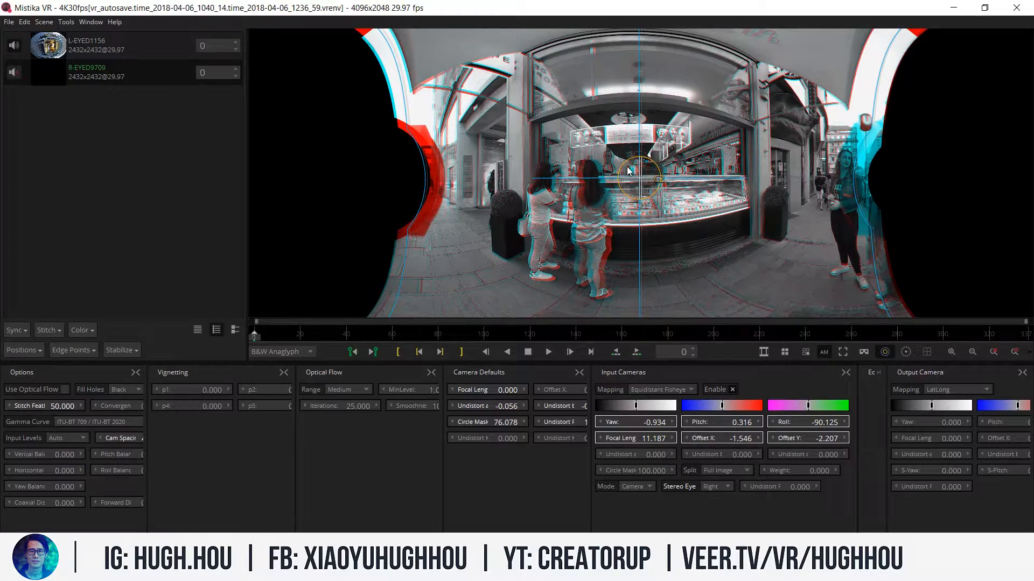
pyautogui.moveTo(633, 171); pyautogui.dragTo(635, 262)
pyautogui.moveTo(632, 180); pyautogui.dragTo(666, 156)
pyautogui.hotkey('ctrl', 'z')
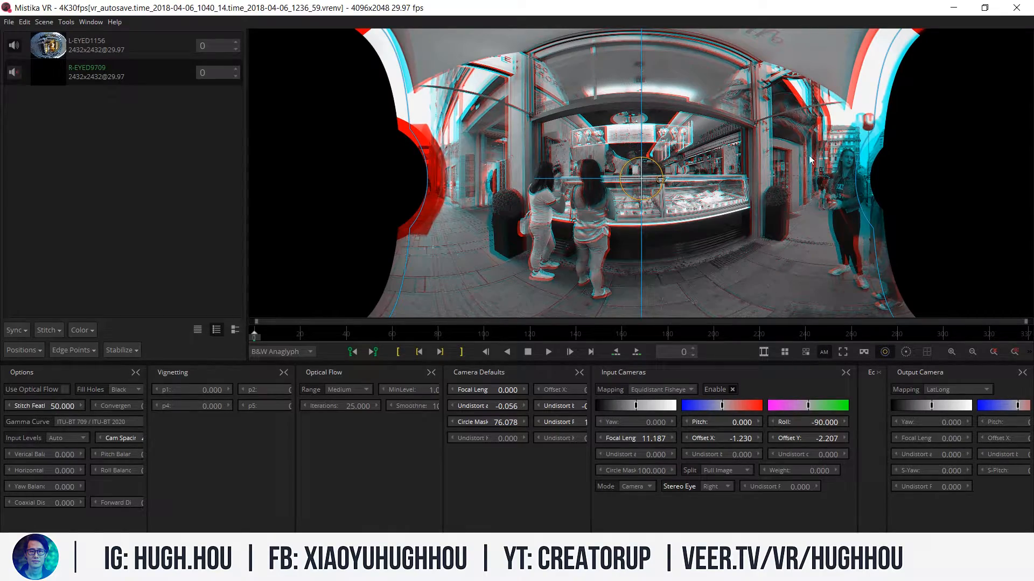
pyautogui.moveTo(868, 186); pyautogui.dragTo(939, 185)
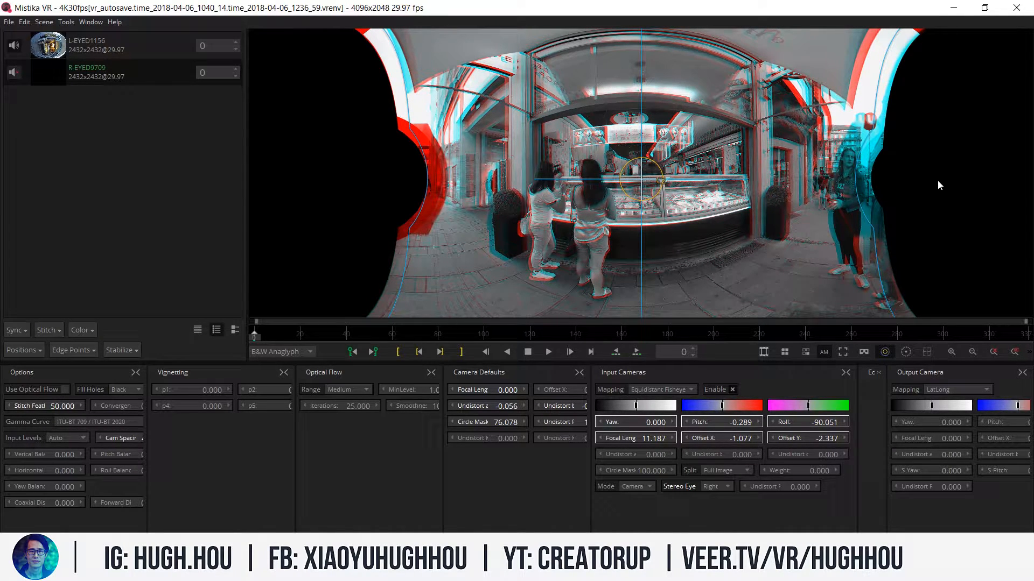
pyautogui.moveTo(938, 181)
pyautogui.mouseDown()
pyautogui.moveTo(942, 170)
pyautogui.moveTo(939, 180)
pyautogui.mouseUp()
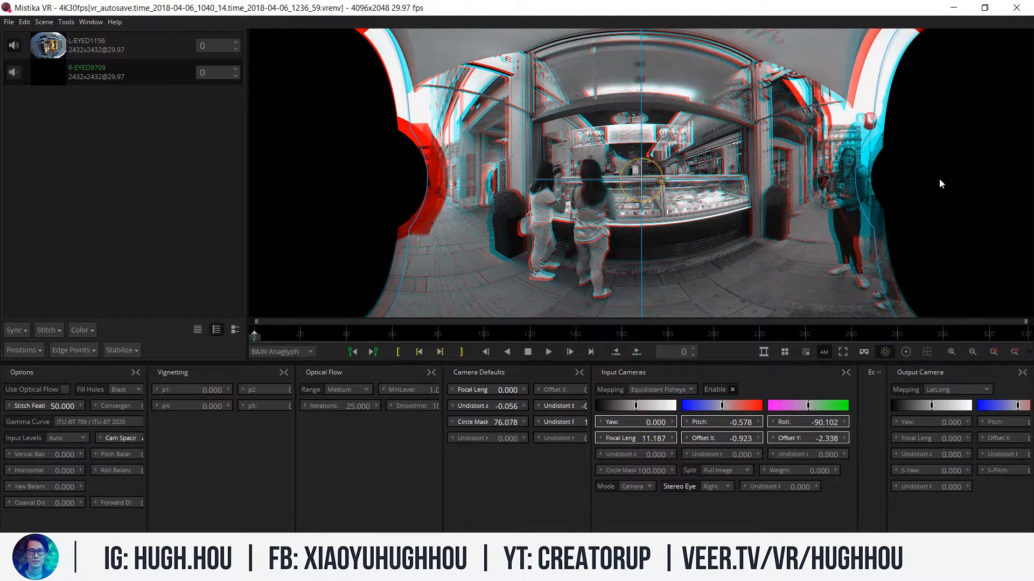
pyautogui.click(23, 25)
pyautogui.click(28, 35)
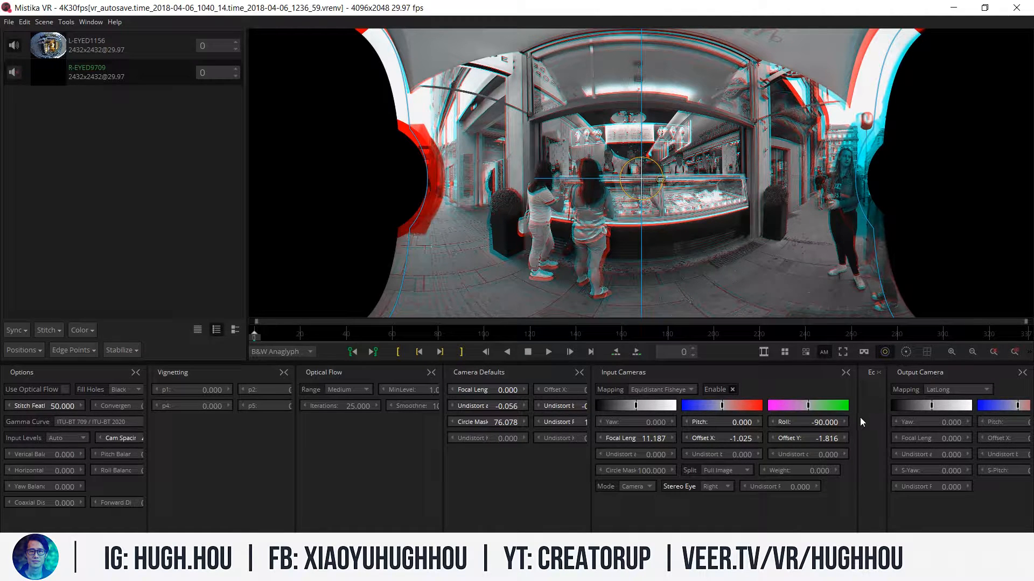
# Try raising R-EYED9709's pitch in whole steps up to 7, and reset it to 0.
pyautogui.moveTo(856, 417); pyautogui.dragTo(872, 417)
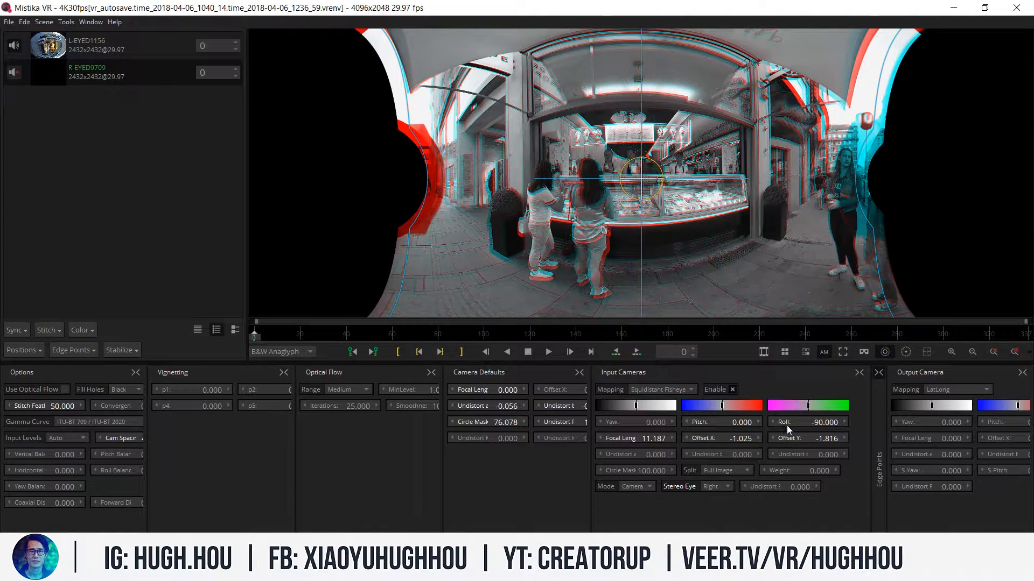
pyautogui.click(742, 422)
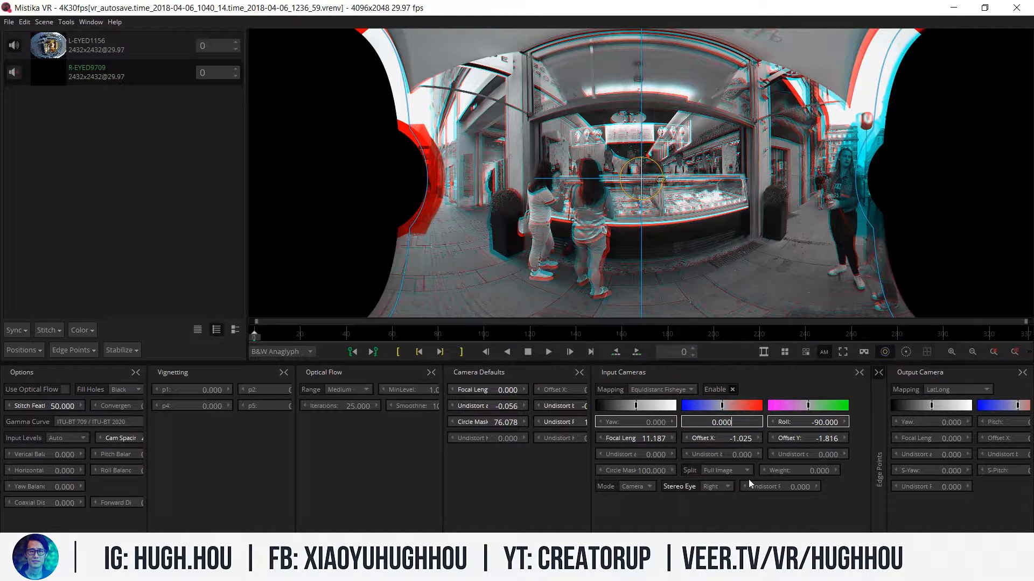
pyautogui.press('Up')
pyautogui.press('Up')
pyautogui.press('Up')
pyautogui.press('Up')
pyautogui.press('Up')
pyautogui.press('Up')
pyautogui.press('Up')
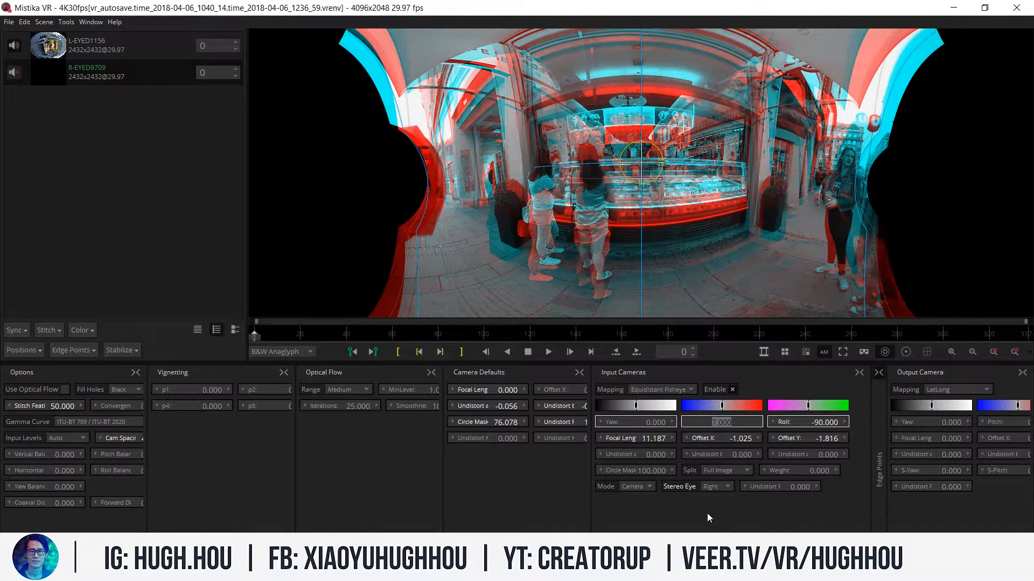
pyautogui.write('0')
# Try stepping R-EYED9709's Offset X up and down in whole units to compare the effect on the eye alignment.
pyautogui.click(741, 437)
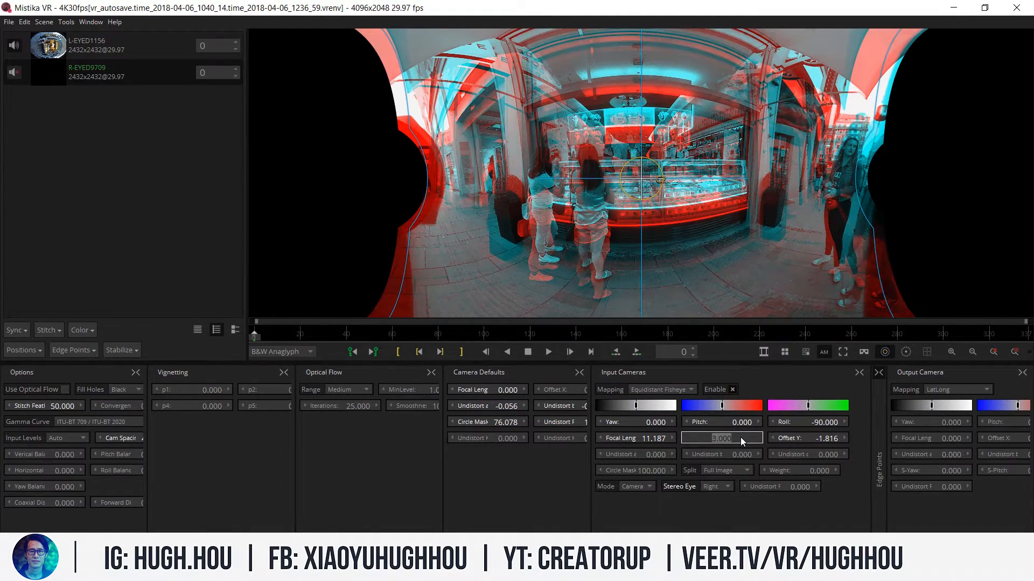
pyautogui.press('Down')
pyautogui.press('Down')
pyautogui.press('Up')
pyautogui.press('Up')
pyautogui.press('Up')
pyautogui.press('Down')
pyautogui.press('Up')
pyautogui.press('Up')
pyautogui.press('Down')
pyautogui.press('Down')
pyautogui.press('Down')
pyautogui.press('Down')
pyautogui.press('Up')
pyautogui.press('Up')
pyautogui.press('Up')
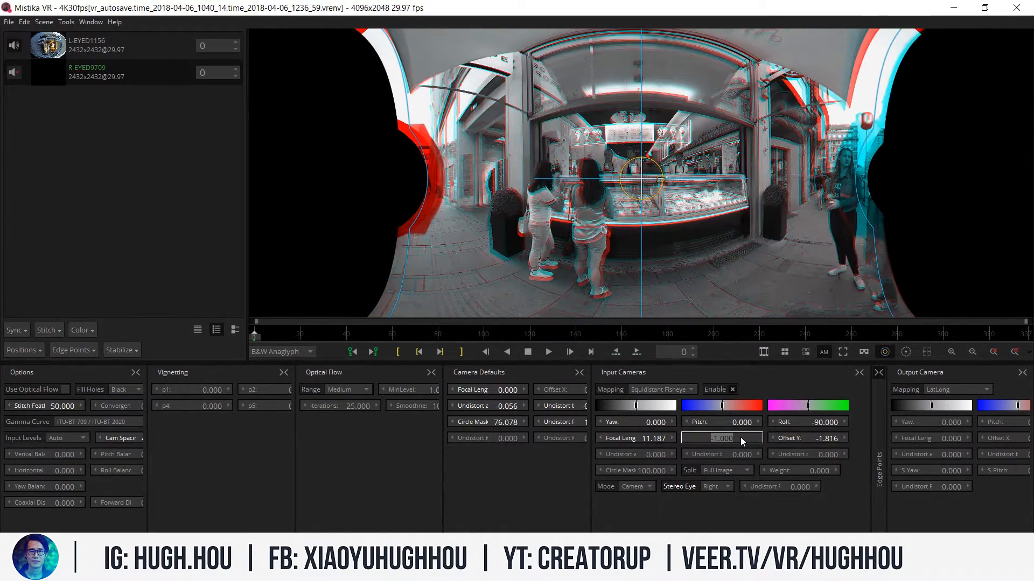
pyautogui.press('Down')
pyautogui.press('Down')
pyautogui.click(786, 526)
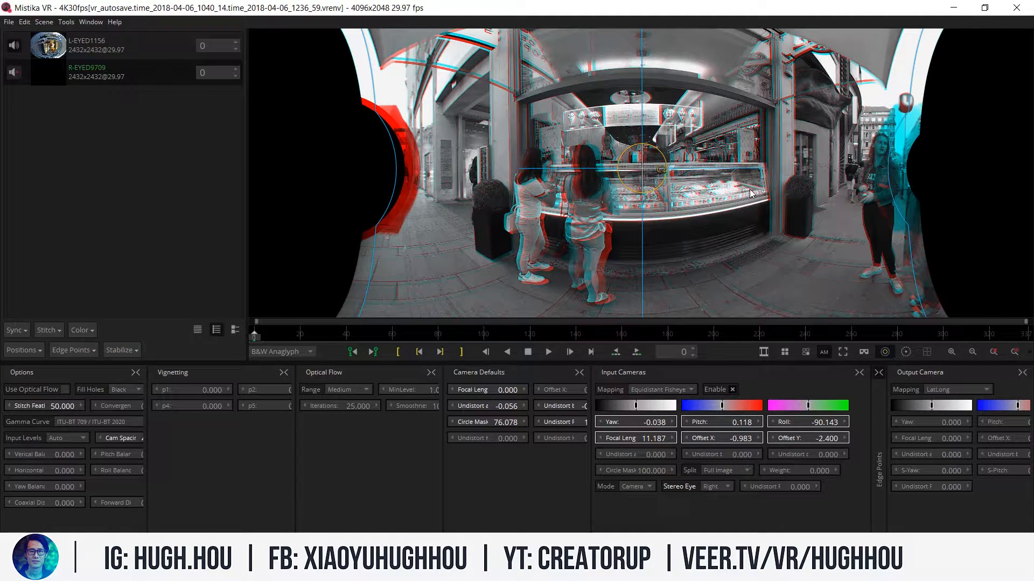
# Turn the grid overlay on and check the eye alignment across the shopfront and toward the woman in the jacket.
pyautogui.moveTo(725, 167); pyautogui.dragTo(825, 206)
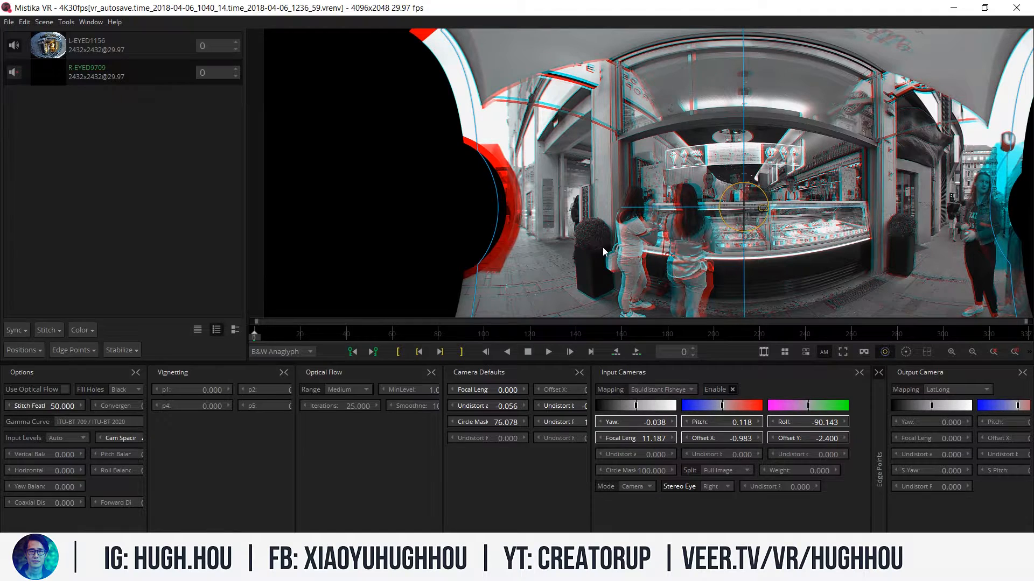
pyautogui.click(927, 352)
pyautogui.scroll(-3, 639, 263)
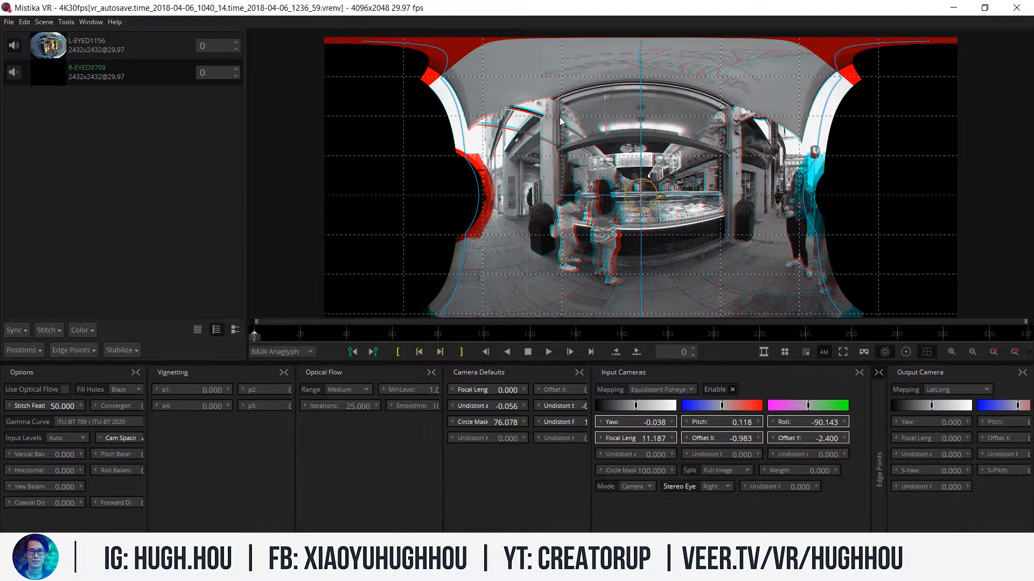
pyautogui.scroll(3, 715, 208)
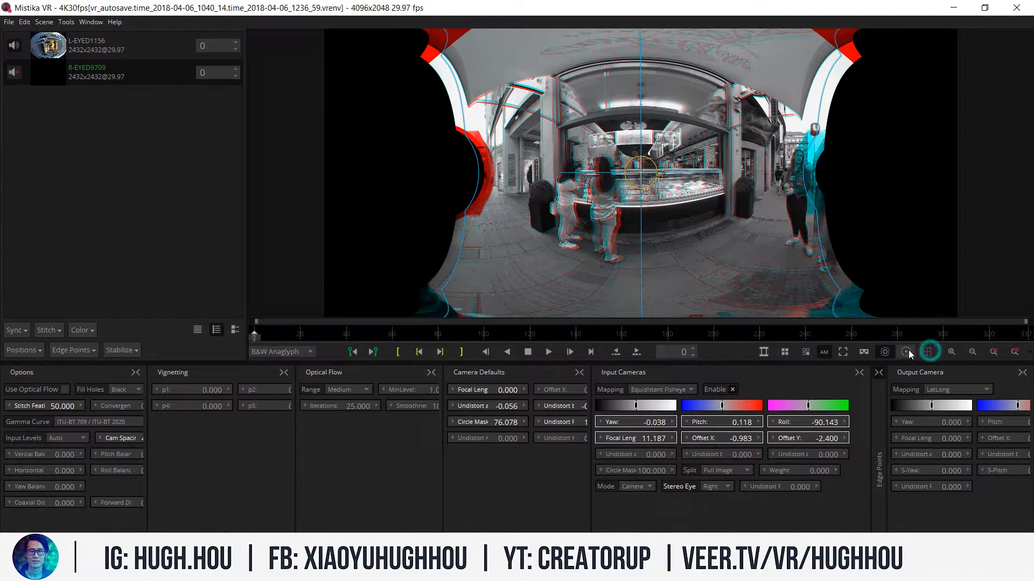
pyautogui.click(926, 352)
pyautogui.scroll(8, 801, 132)
pyautogui.moveTo(1021, 132); pyautogui.dragTo(733, 198)
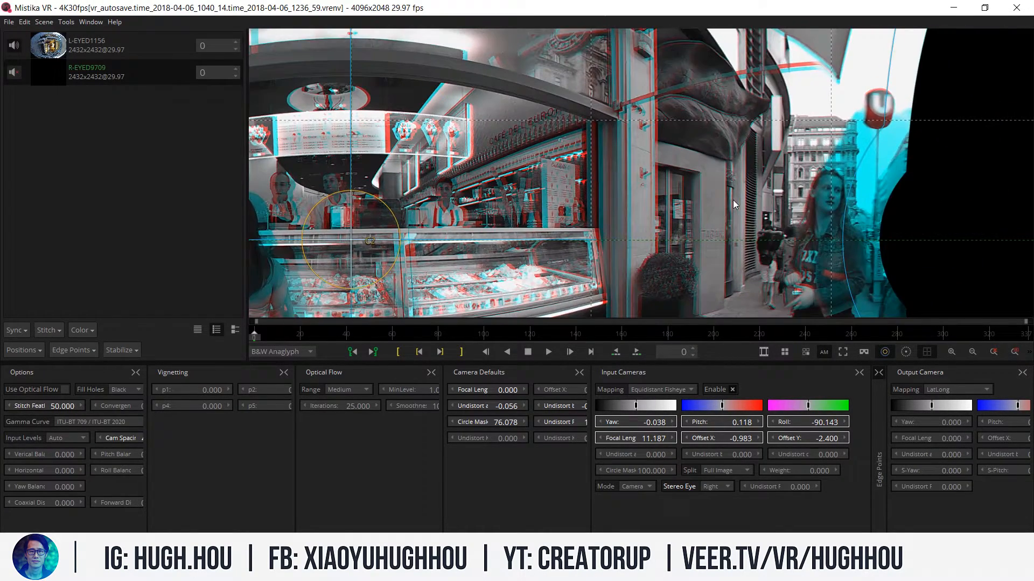
pyautogui.scroll(1, 780, 172)
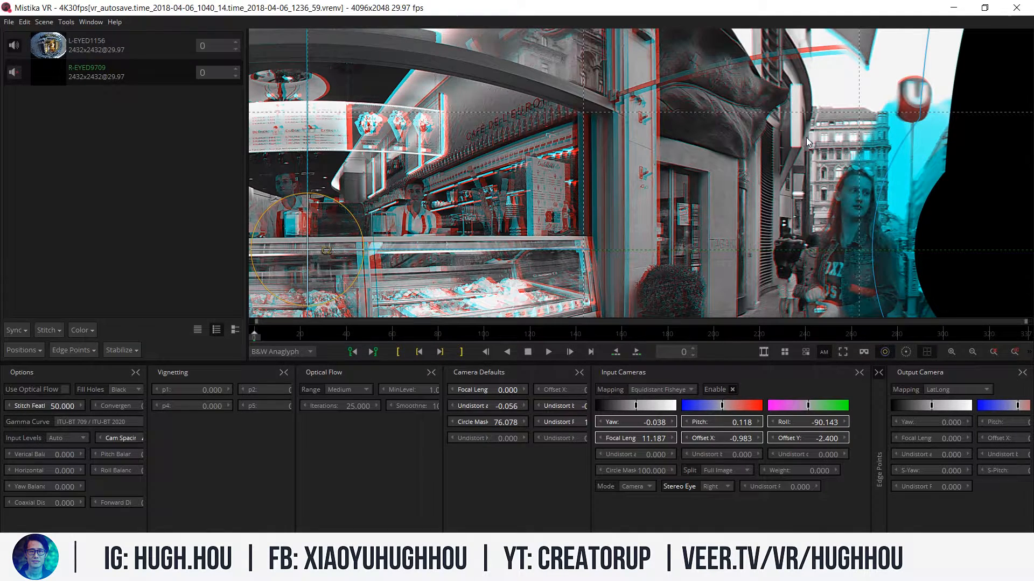
pyautogui.scroll(-9, 854, 134)
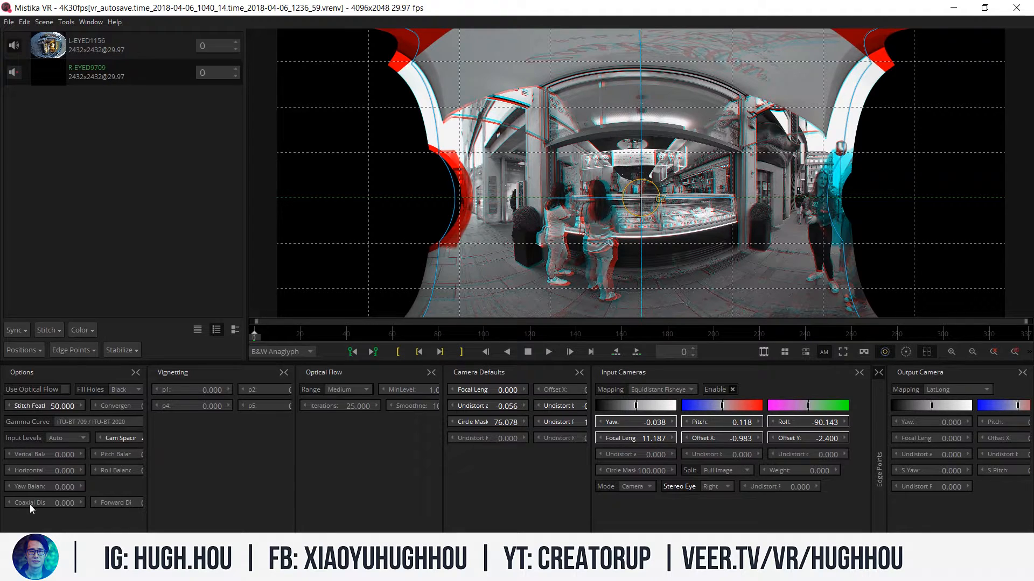
# Set the stitch's Coaxial Distance to 2 and raise it in whole steps to 4.
pyautogui.doubleClick(60, 505)
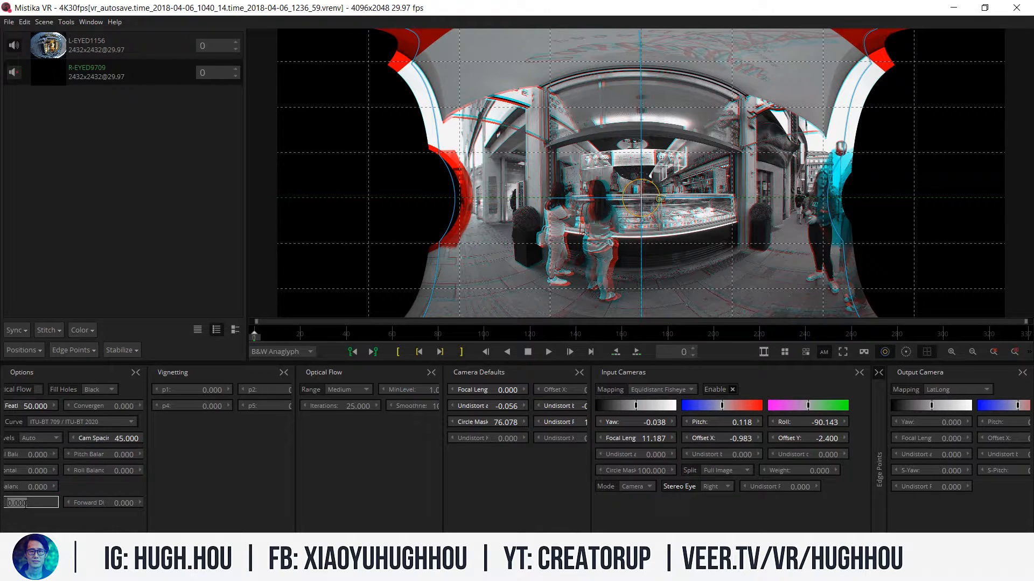
pyautogui.write('2')
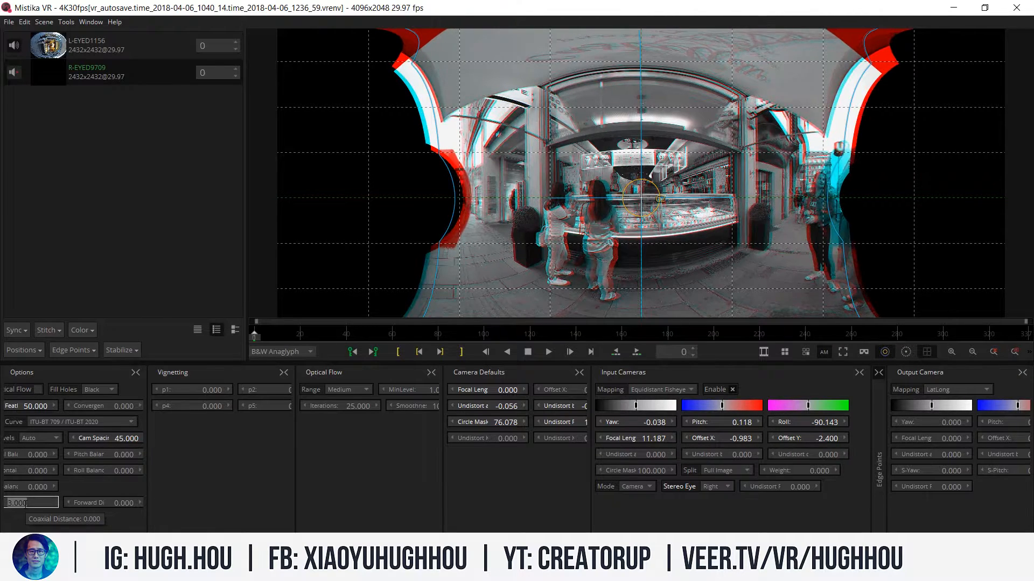
pyautogui.press('Up')
pyautogui.press('Up')
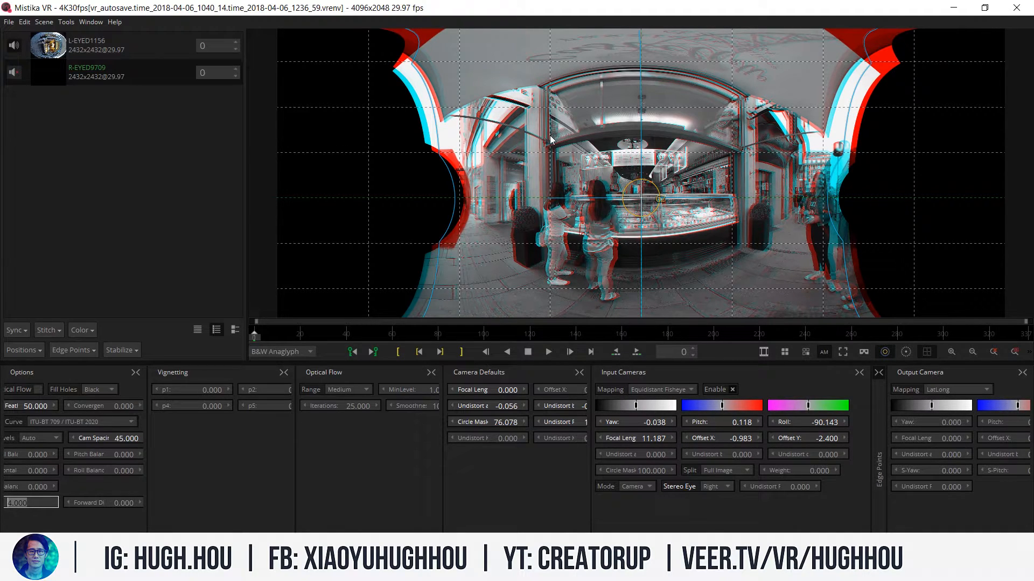
# Lower the stitch's Coaxial Distance to 3.
pyautogui.press('Down')
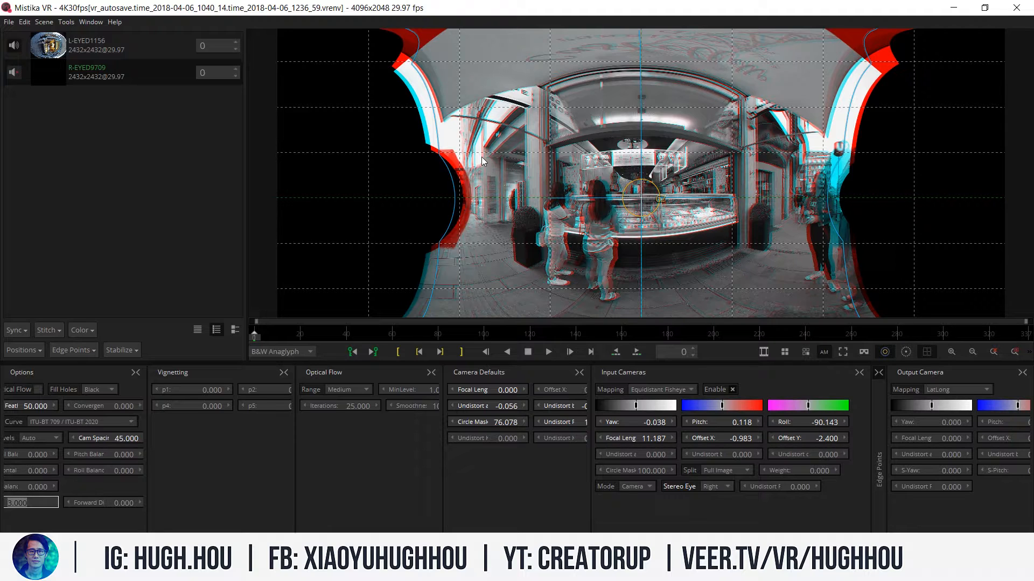
pyautogui.scroll(-2, 628, 204)
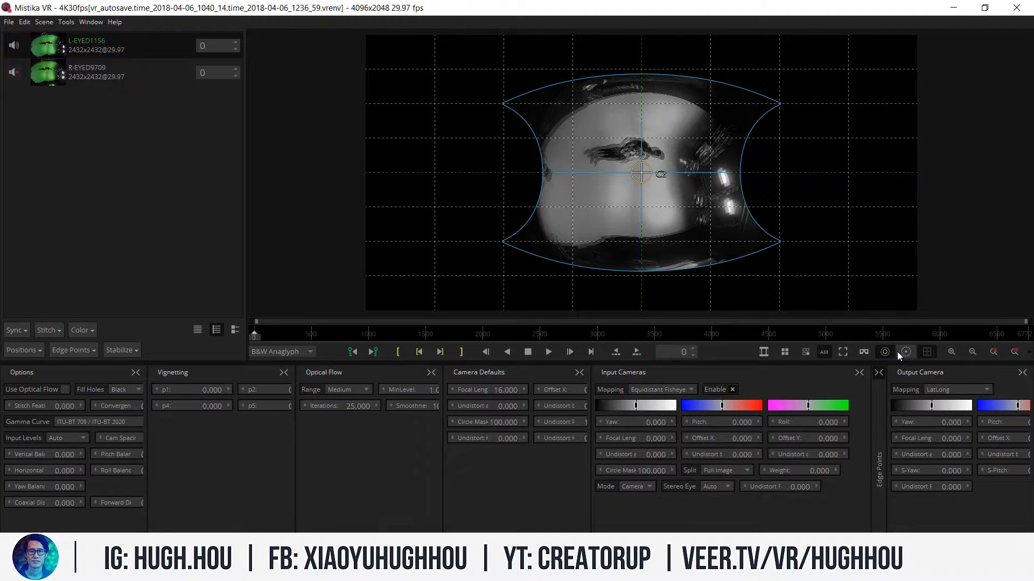
# Load the iZugar_Z2XL180_2432x2432.grp camera preset for the green-screen clips.
pyautogui.rightClick(134, 177)
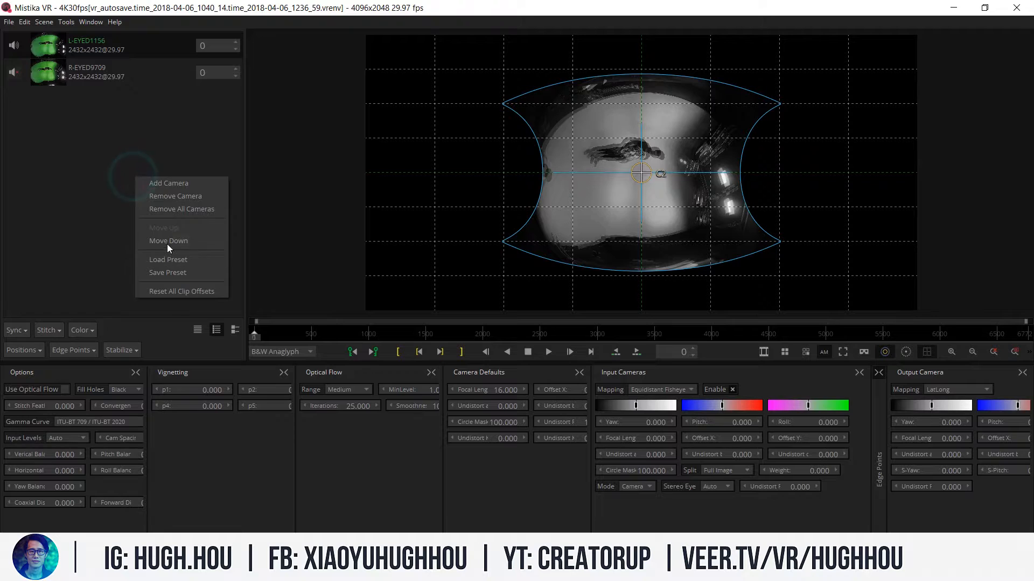
pyautogui.click(170, 260)
pyautogui.scroll(-8, 301, 213)
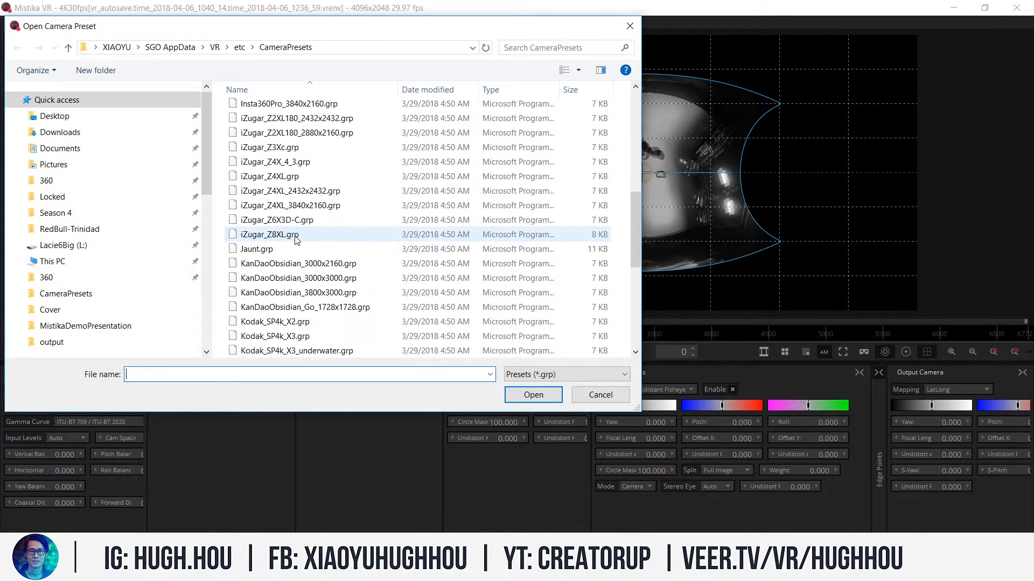
pyautogui.scroll(3, 253, 218)
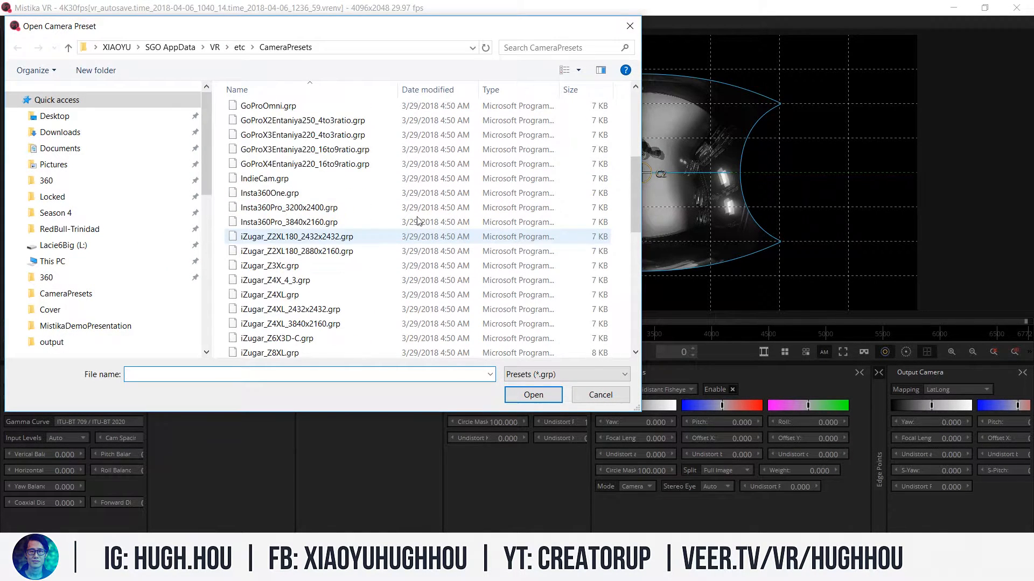
pyautogui.click(281, 239)
pyautogui.click(531, 395)
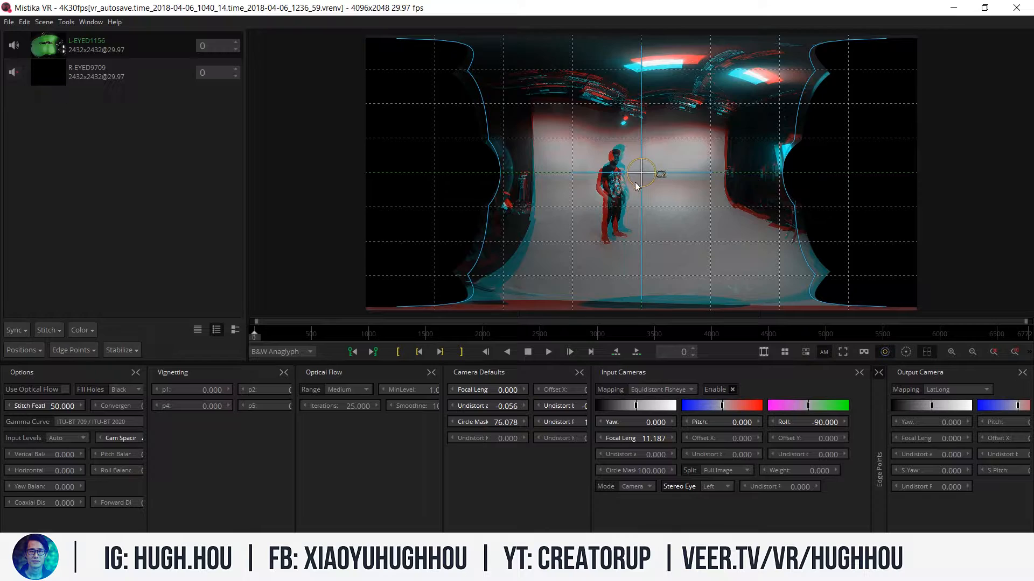
# Display L-EYED1156's unstitched fisheye image with No Stereo and hide the grid overlay.
pyautogui.scroll(3, 618, 156)
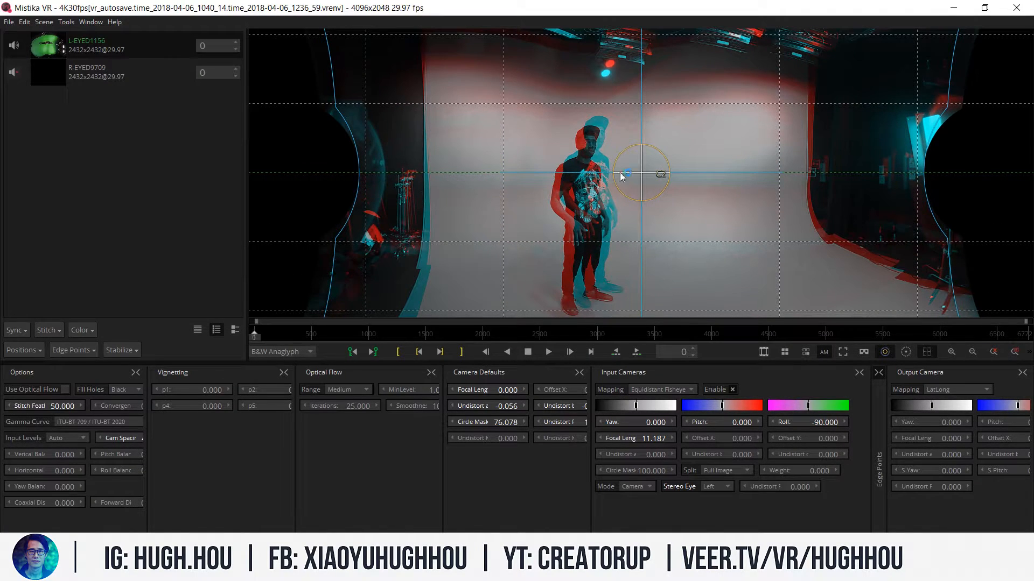
pyautogui.scroll(-3, 619, 172)
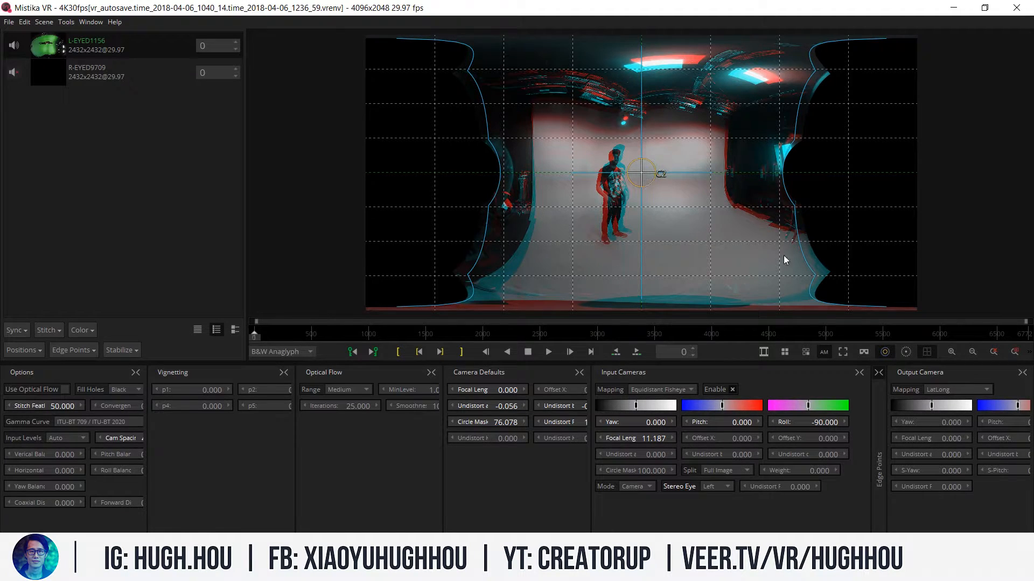
pyautogui.click(804, 352)
pyautogui.click(300, 353)
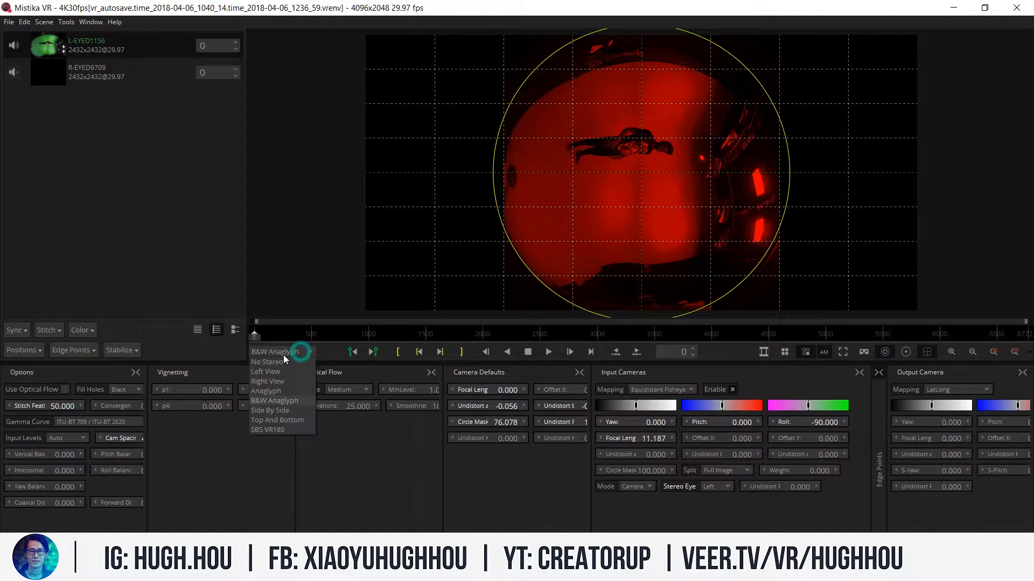
pyautogui.click(288, 359)
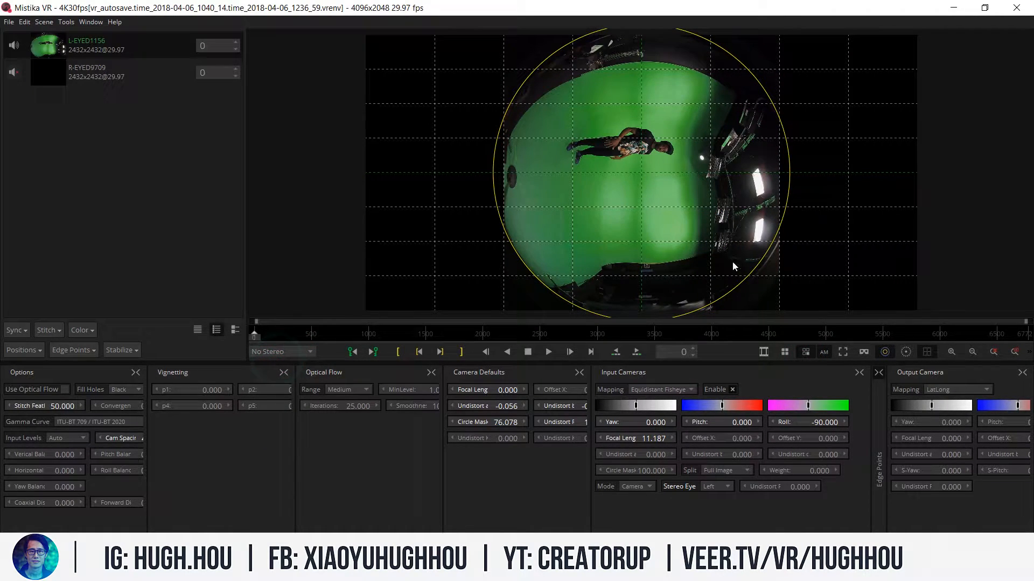
pyautogui.click(929, 350)
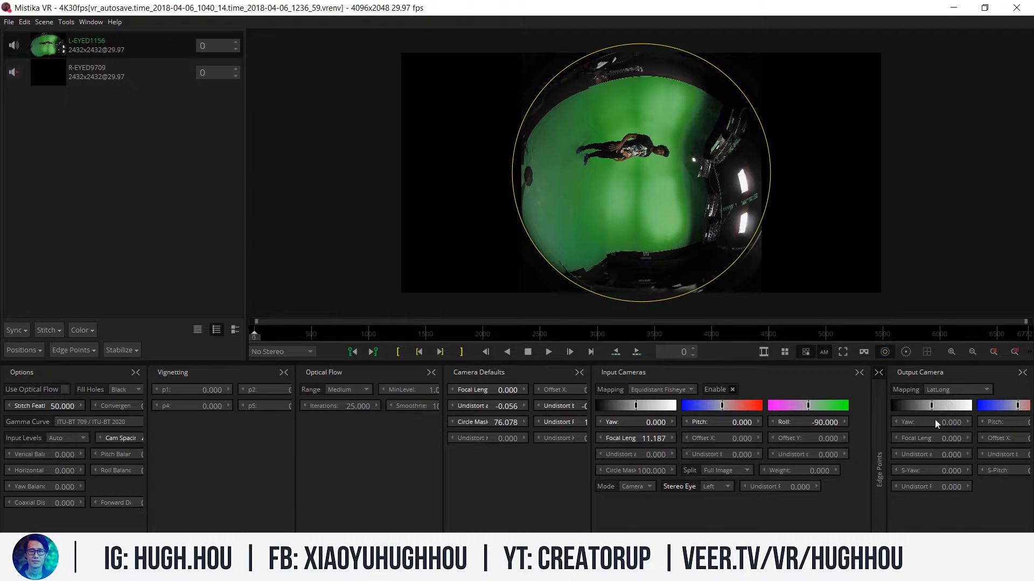
# Raise the output exposure to its maximum and fit L-EYED1156's lens circle to the fisheye edge, about Offset X -0.550 and Offset Y 1.660.
pyautogui.moveTo(932, 406); pyautogui.dragTo(984, 410)
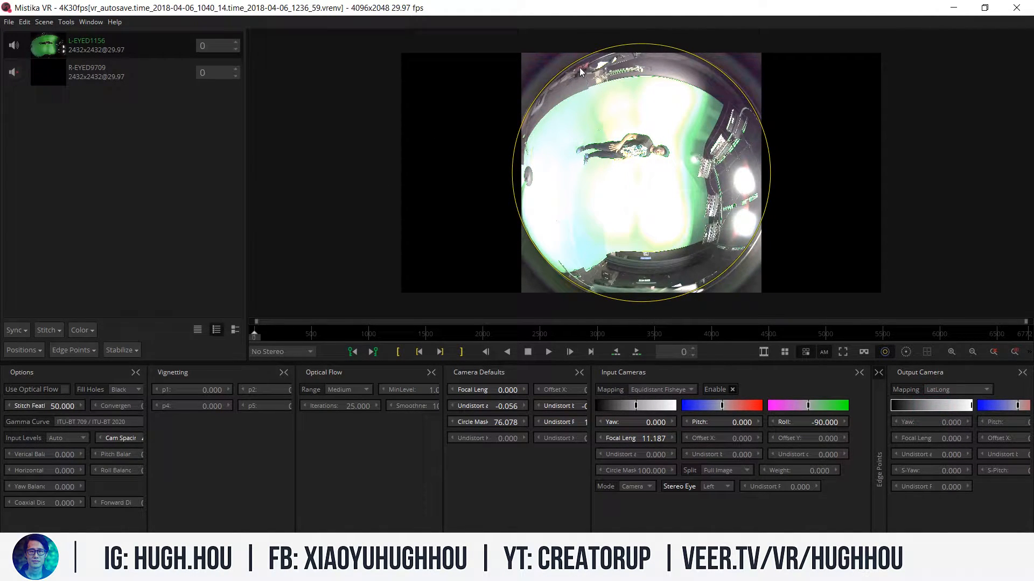
pyautogui.moveTo(687, 213); pyautogui.dragTo(714, 254)
pyautogui.click(684, 215)
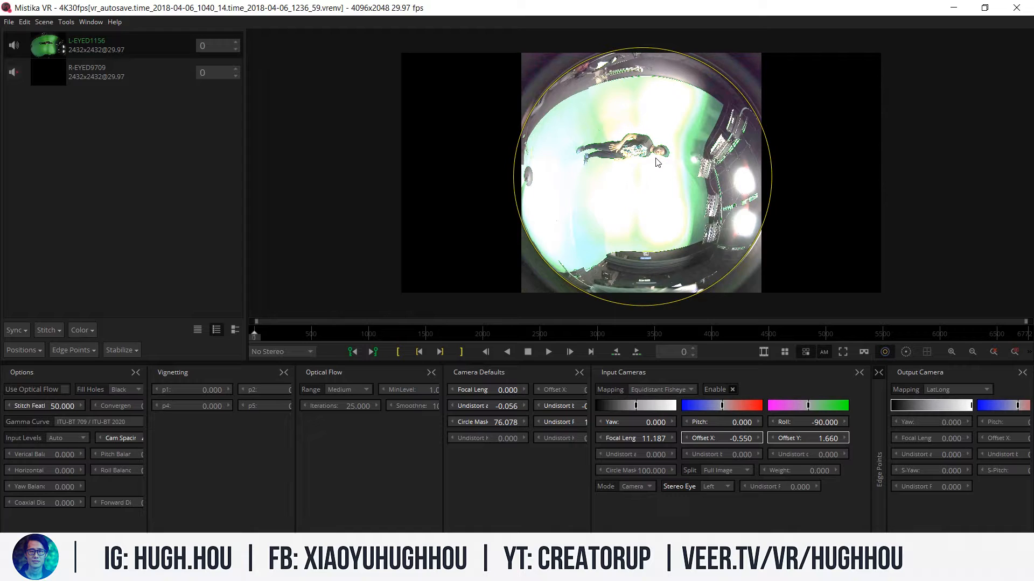
pyautogui.click(625, 174)
# Fit R-EYED9709's lens circle to its fisheye edge, at about Offset X 0.875 and Offset Y 0.112.
pyautogui.click(93, 69)
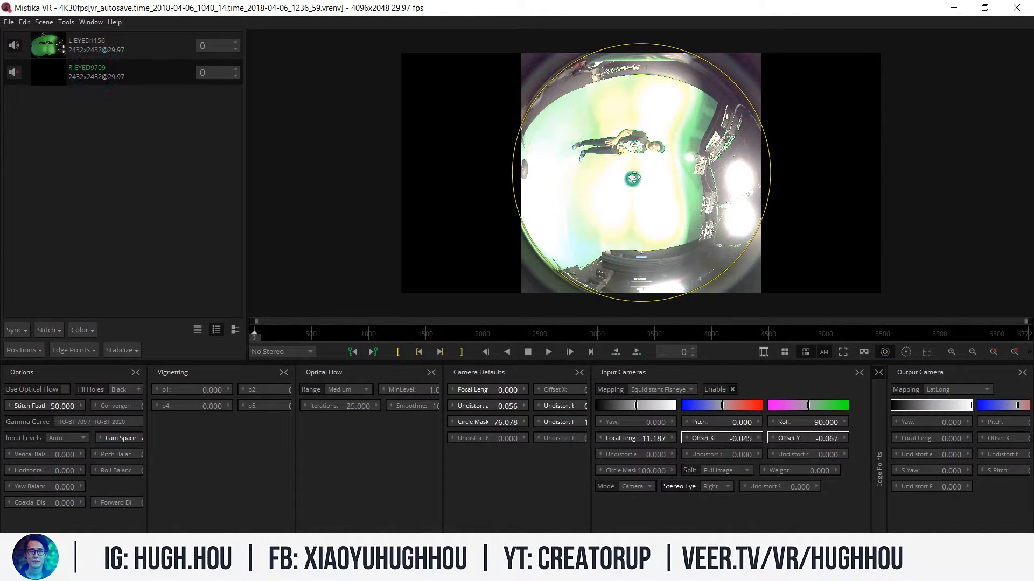
pyautogui.moveTo(633, 179); pyautogui.dragTo(624, 152)
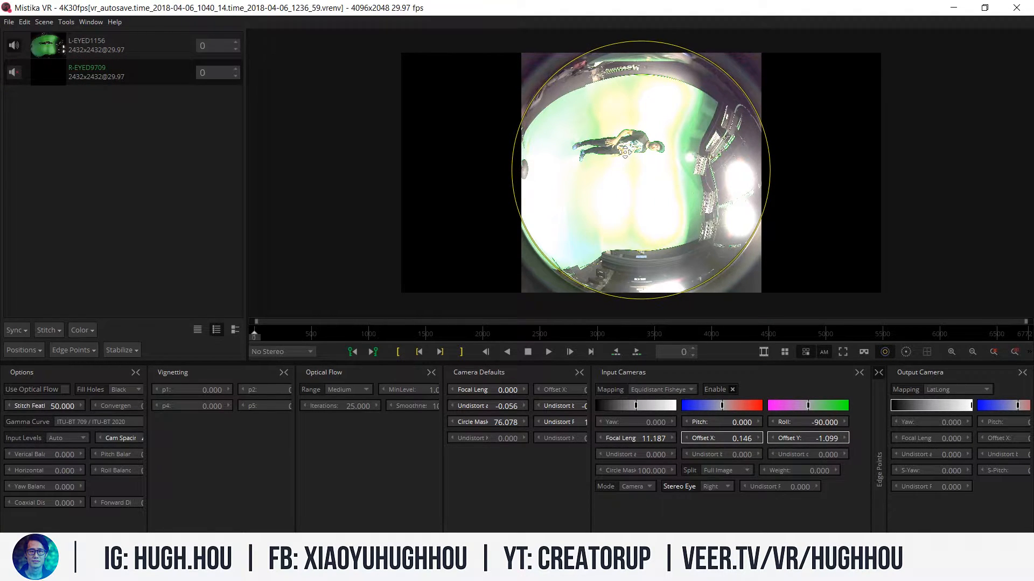
pyautogui.moveTo(671, 176); pyautogui.dragTo(669, 207)
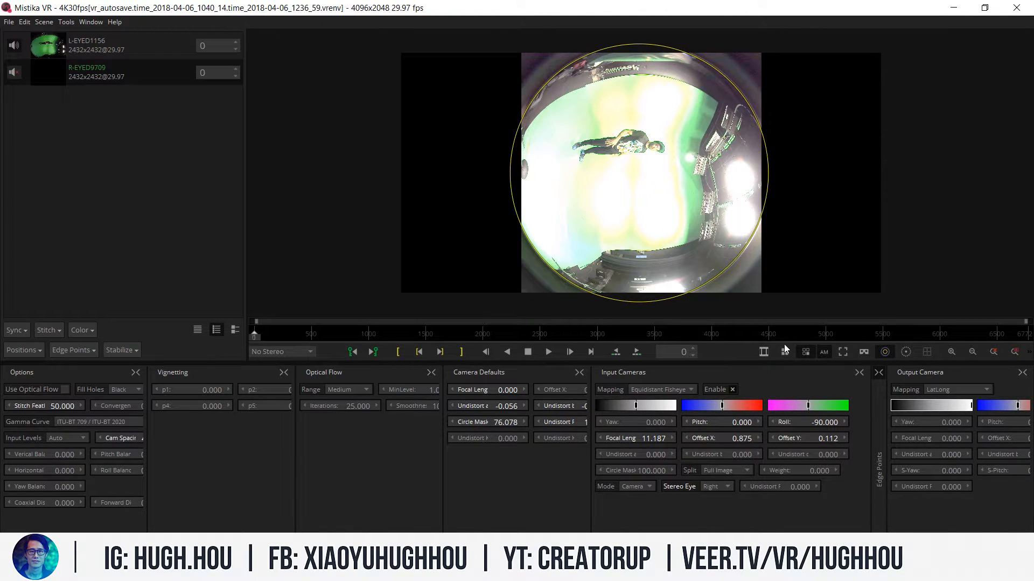
# Bring the output exposure back to neutral and display the stitched image as B&W Anaglyph.
pyautogui.click(935, 407)
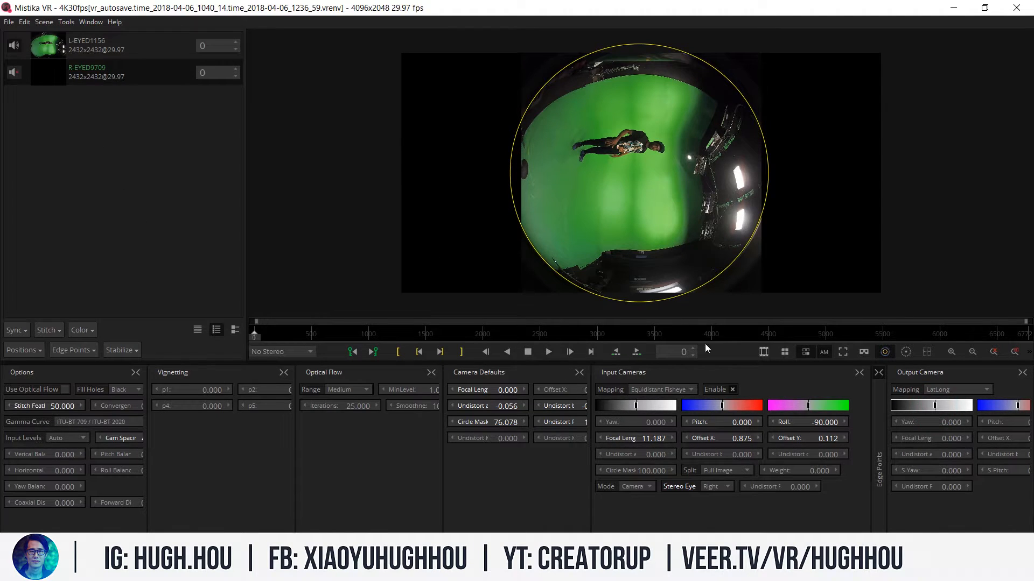
pyautogui.click(822, 352)
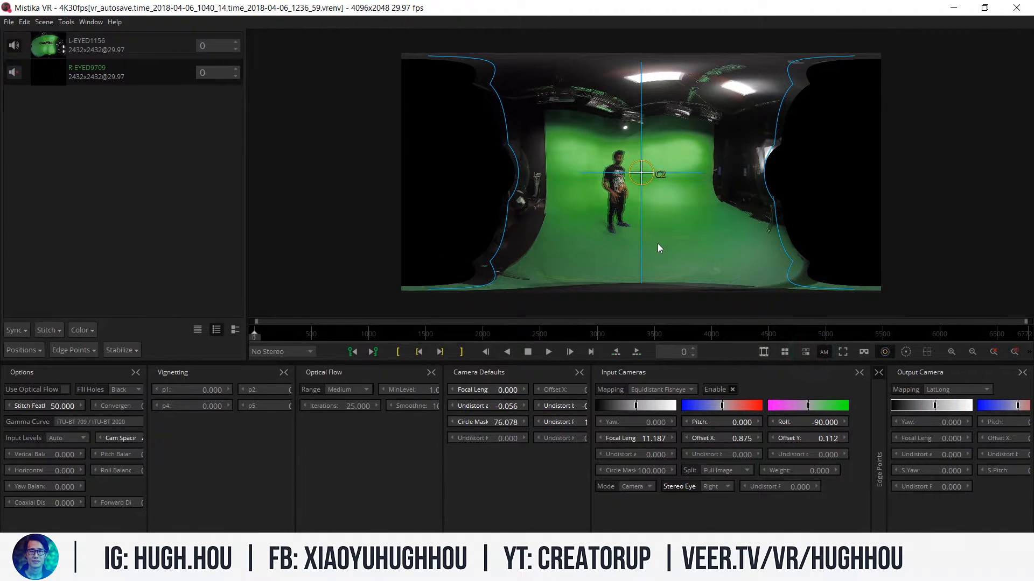
pyautogui.scroll(-3, 657, 244)
pyautogui.click(281, 353)
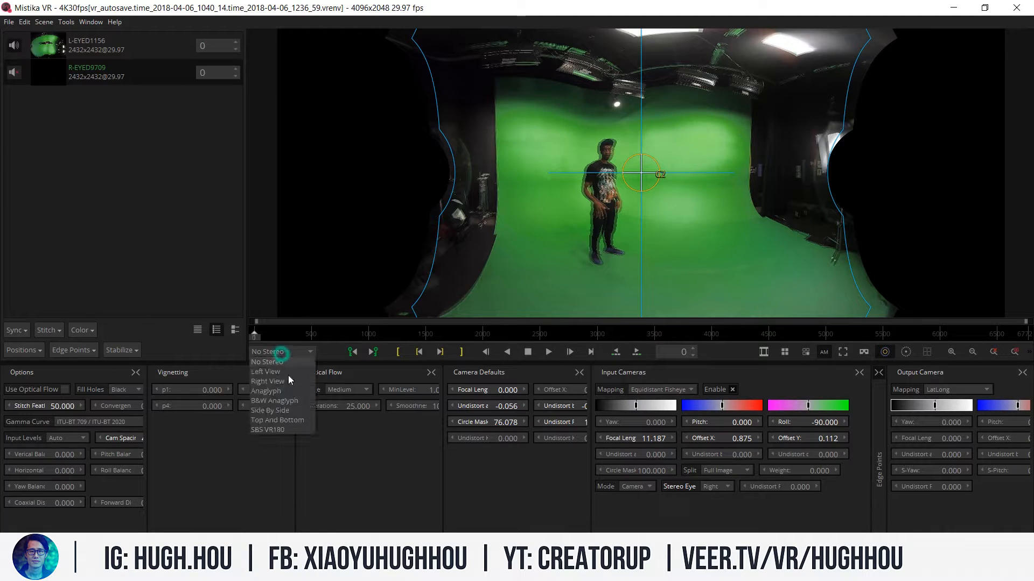
pyautogui.click(274, 402)
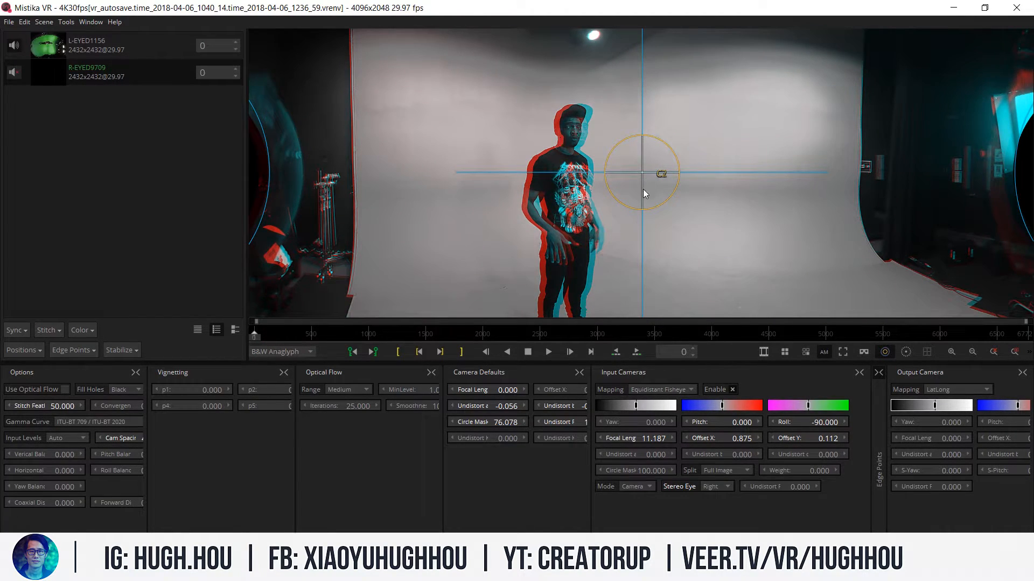
# Examine several frames along the timeline to compare the eye separation as the dancer stands nearer or farther away.
pyautogui.scroll(-4, 643, 189)
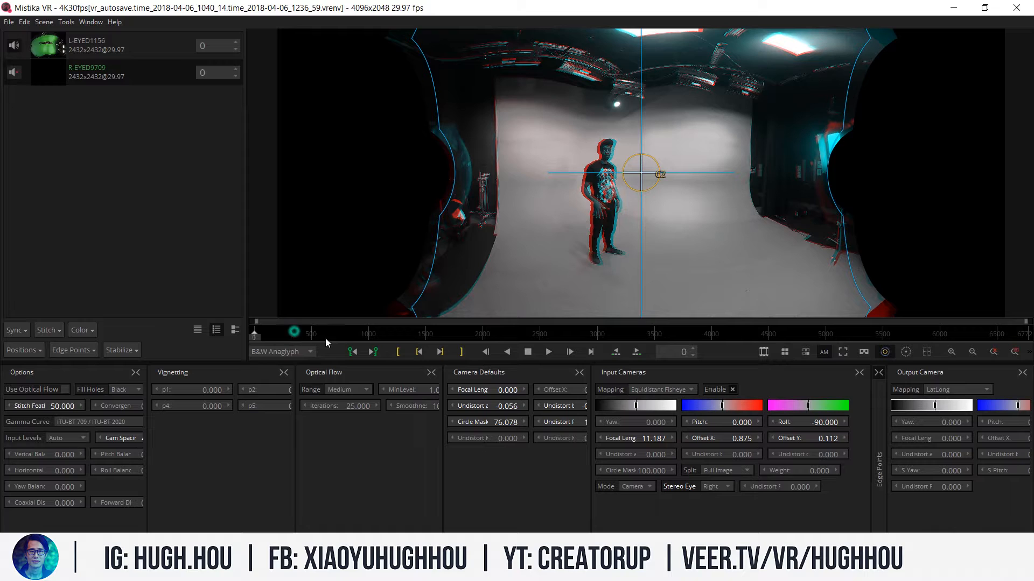
pyautogui.click(343, 332)
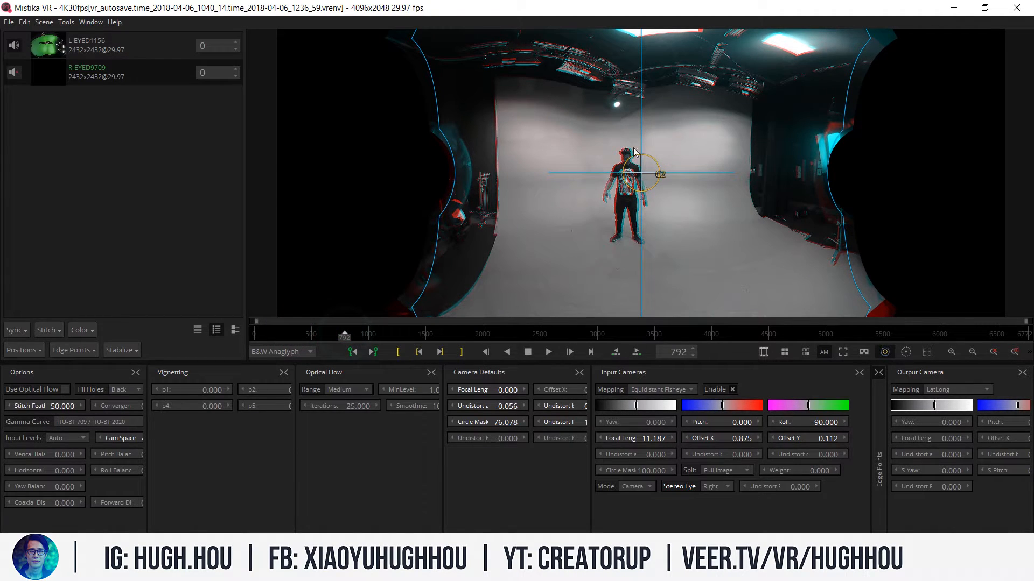
pyautogui.click(730, 335)
pyautogui.click(673, 335)
pyautogui.click(704, 335)
pyautogui.click(772, 335)
pyautogui.click(862, 335)
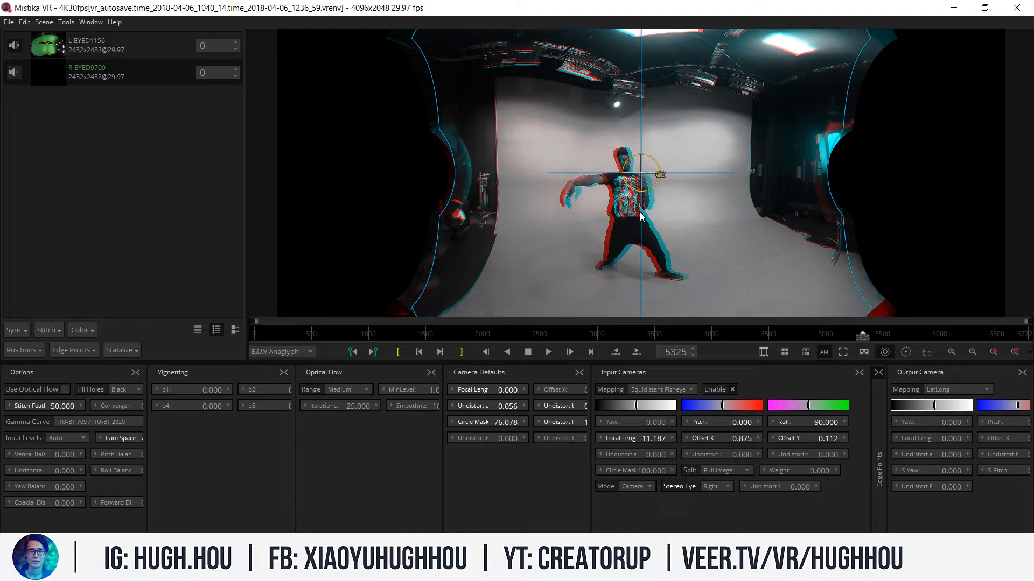
pyautogui.click(469, 336)
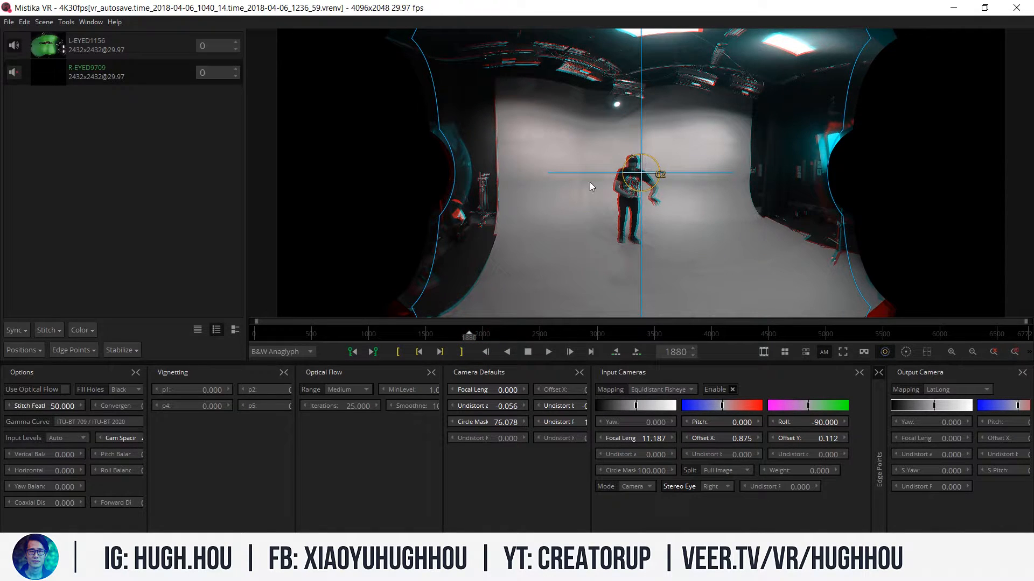
pyautogui.click(886, 336)
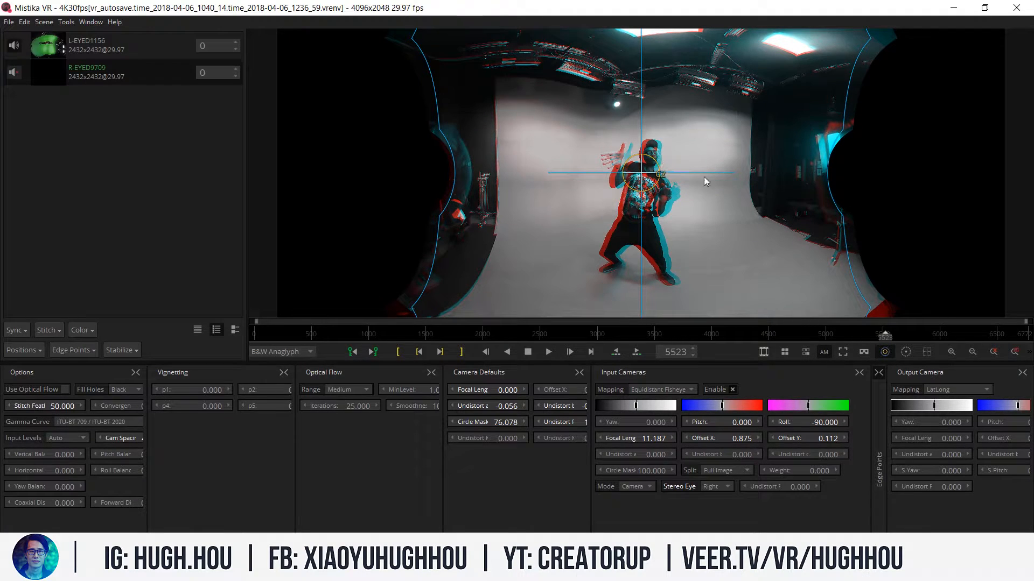
# Go to frame 1338 and examine the red and cyan separation around the standing dancer.
pyautogui.click(407, 334)
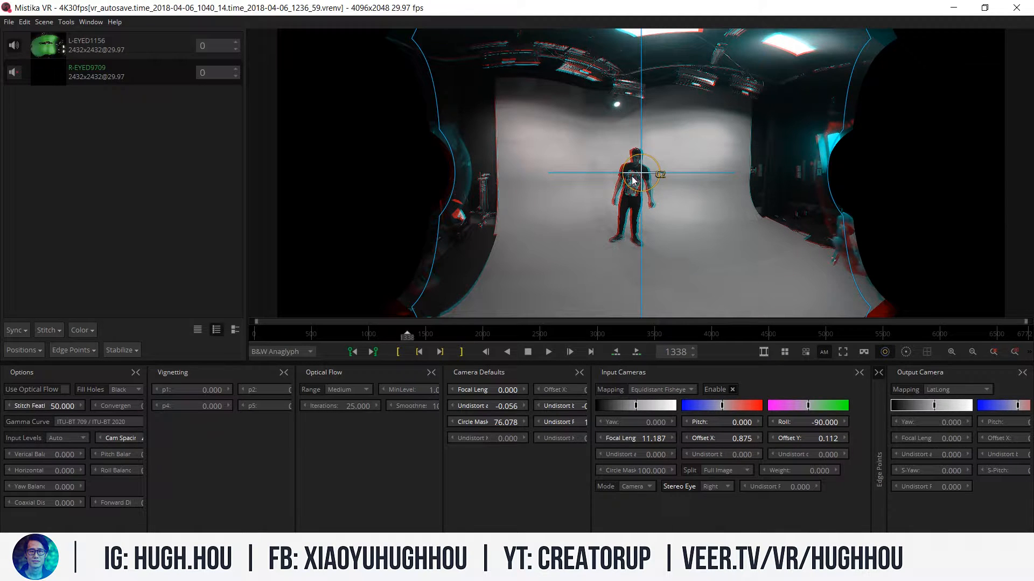
pyautogui.scroll(3, 699, 256)
pyautogui.scroll(-5, 699, 255)
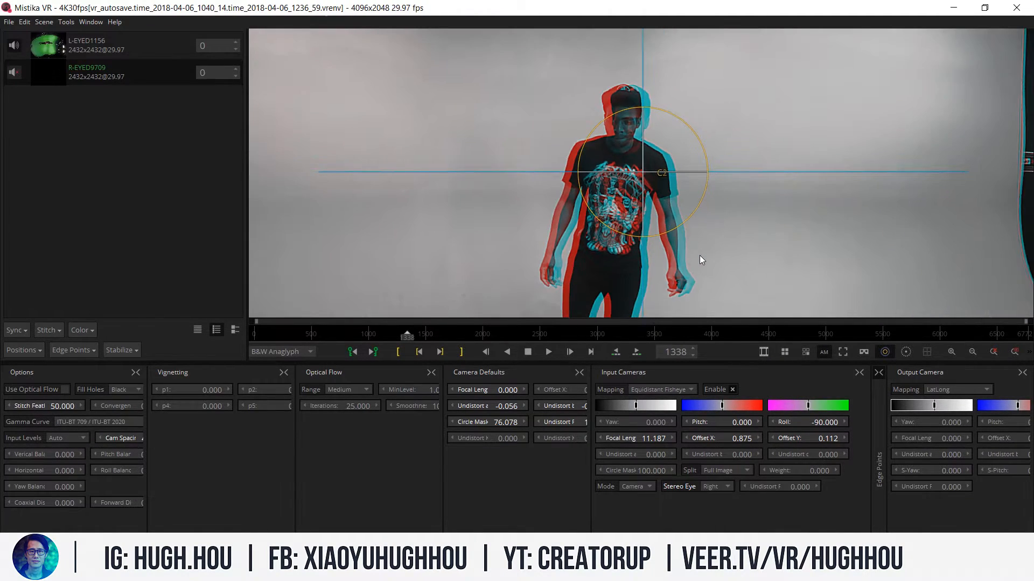
pyautogui.scroll(3, 643, 274)
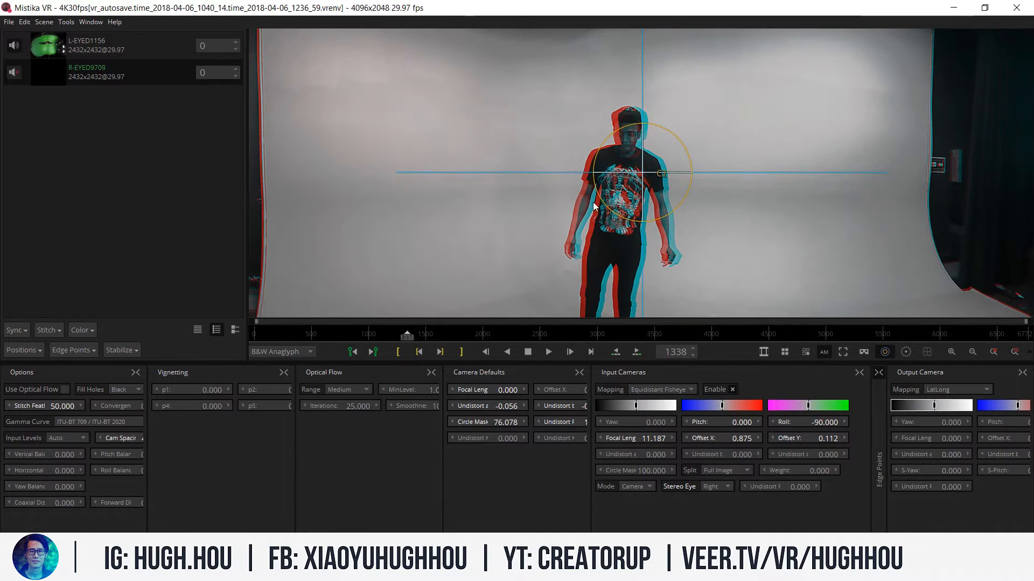
pyautogui.scroll(-2, 633, 215)
pyautogui.scroll(1, 633, 215)
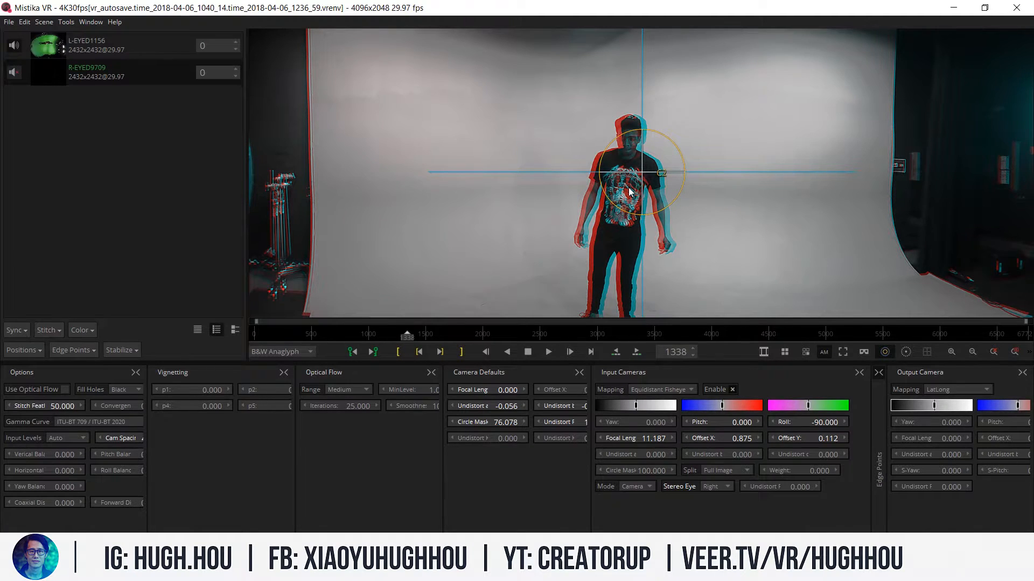
pyautogui.scroll(-3, 630, 192)
pyautogui.scroll(1, 630, 191)
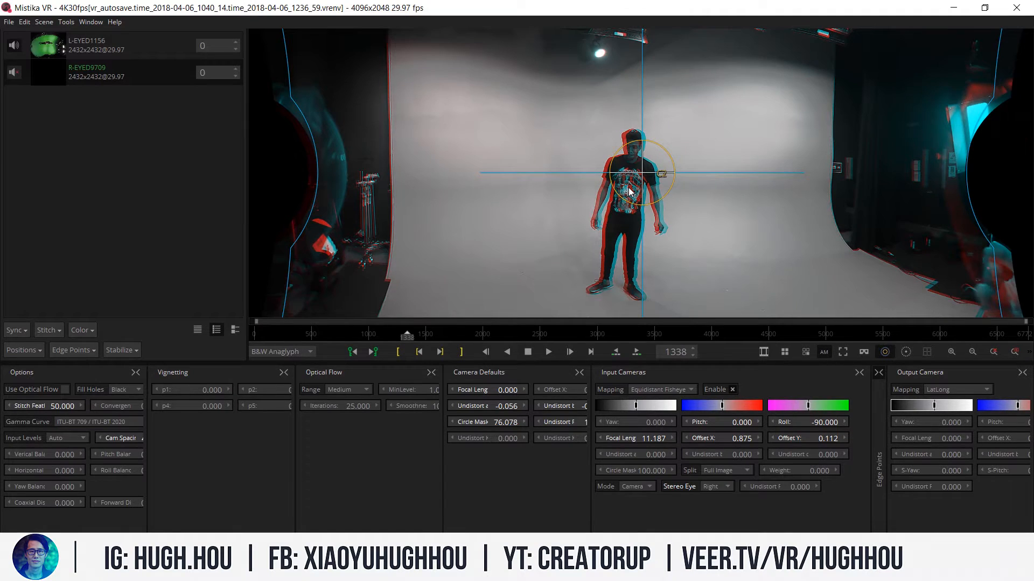
# Align R-EYED9709 with the left eye on the dancer's shirt, at about yaw 0.960, pitch -0.041 and Offset X 0.889.
pyautogui.click(825, 352)
pyautogui.scroll(2, 640, 213)
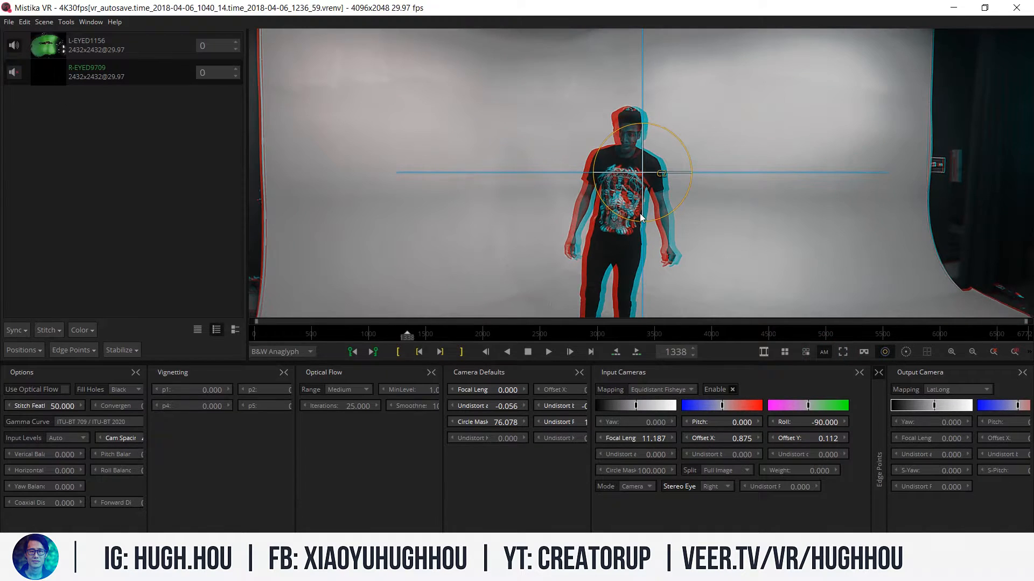
pyautogui.click(93, 72)
pyautogui.moveTo(648, 178)
pyautogui.mouseDown()
pyautogui.moveTo(633, 184)
pyautogui.moveTo(657, 182)
pyautogui.mouseUp()
pyautogui.scroll(5, 657, 183)
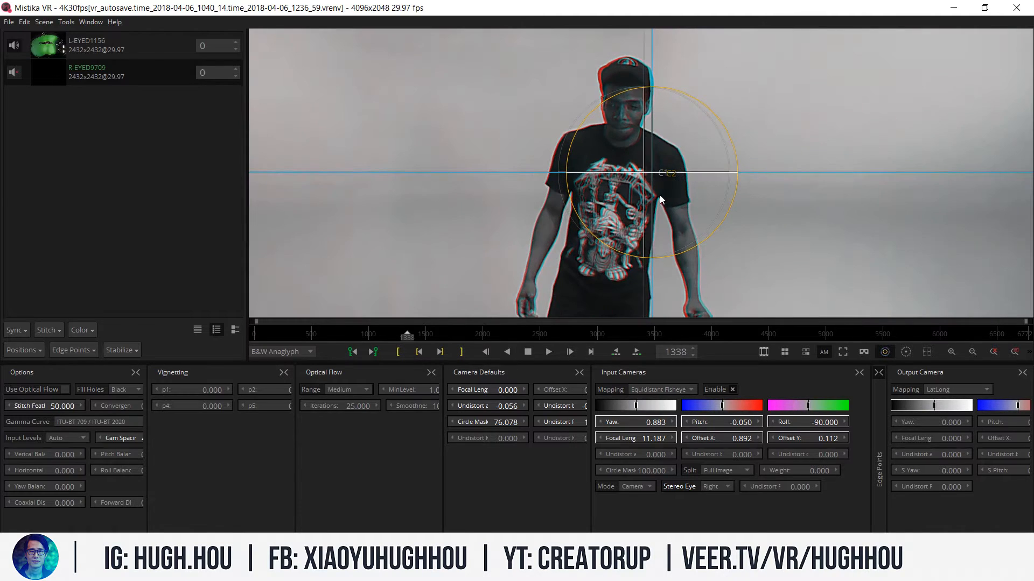
pyautogui.moveTo(612, 201); pyautogui.dragTo(612, 198)
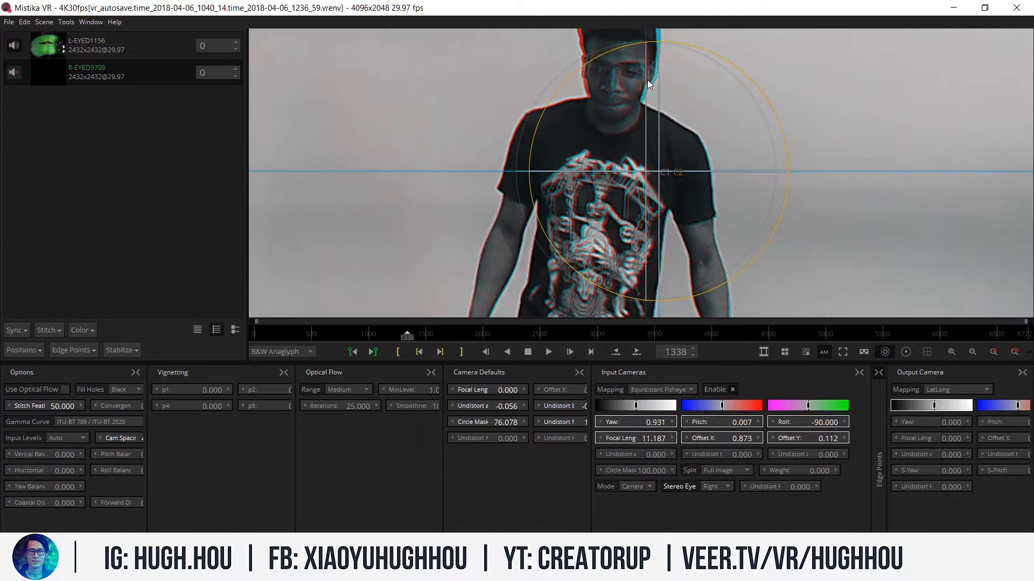
pyautogui.moveTo(691, 138); pyautogui.dragTo(689, 141)
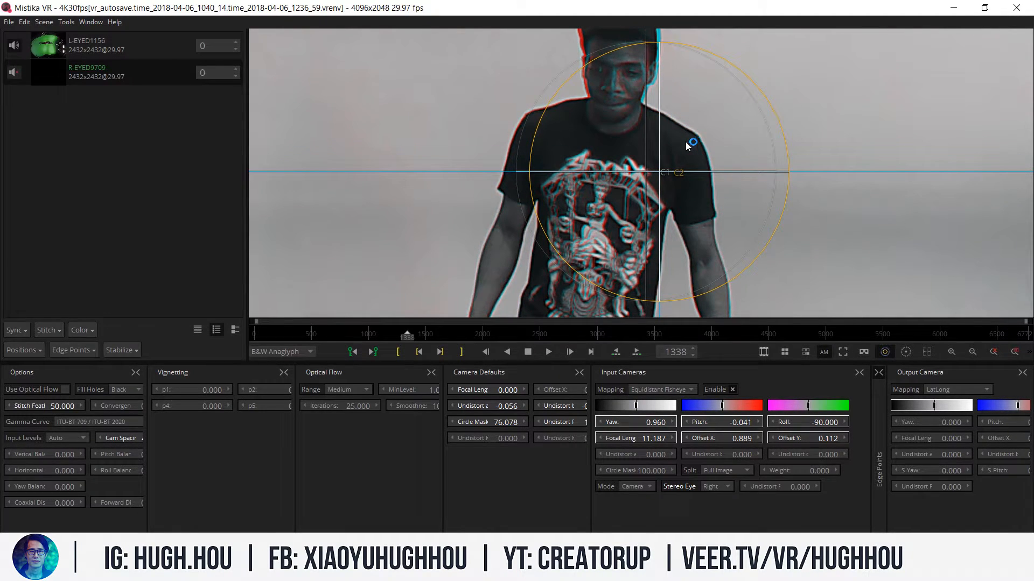
pyautogui.scroll(-4, 702, 164)
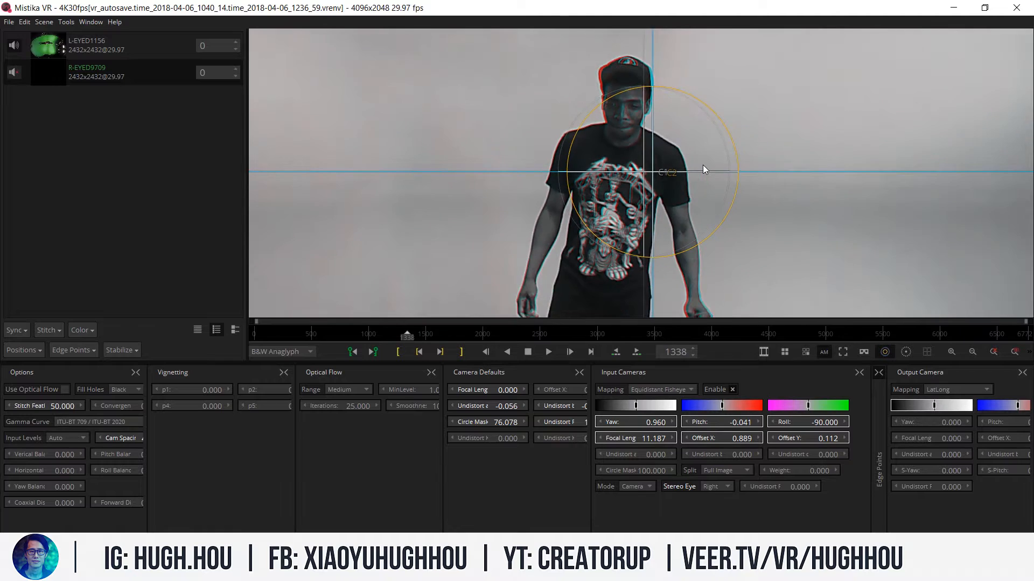
# Compare the red and cyan separation on the dancer's shirt with that of the surrounding studio at frame 1338.
pyautogui.scroll(2, 692, 183)
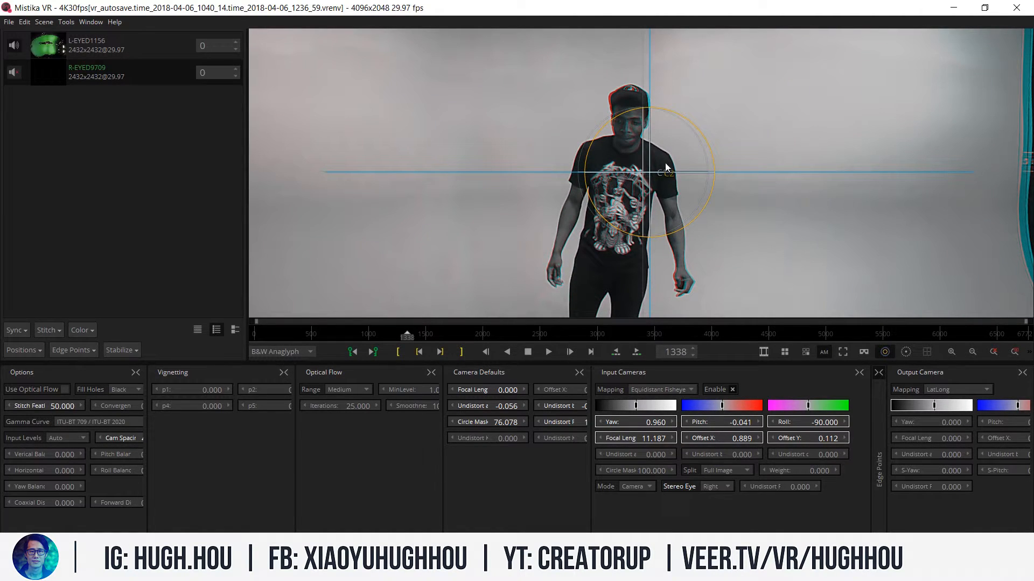
pyautogui.scroll(-2, 669, 266)
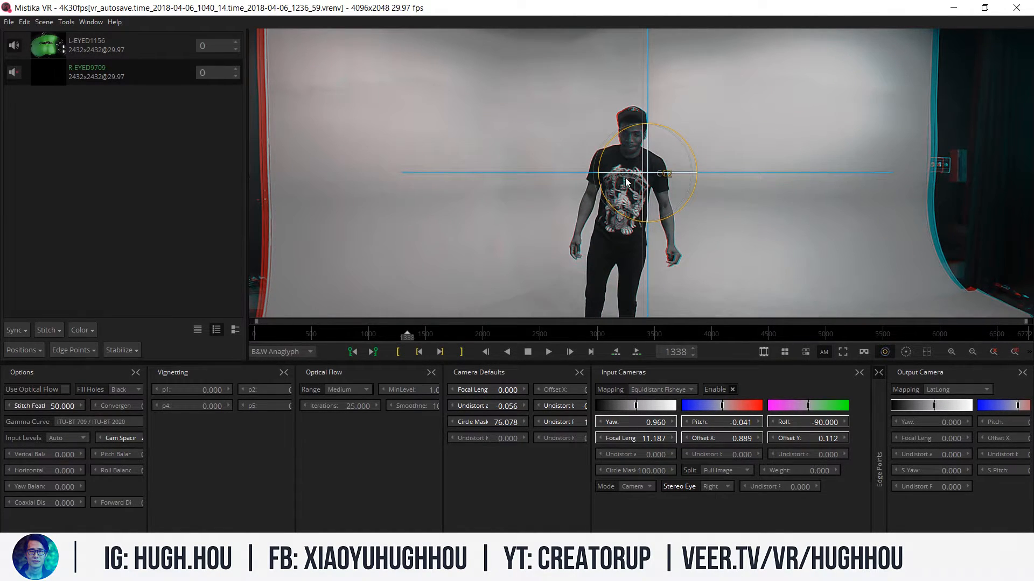
pyautogui.scroll(-2, 659, 159)
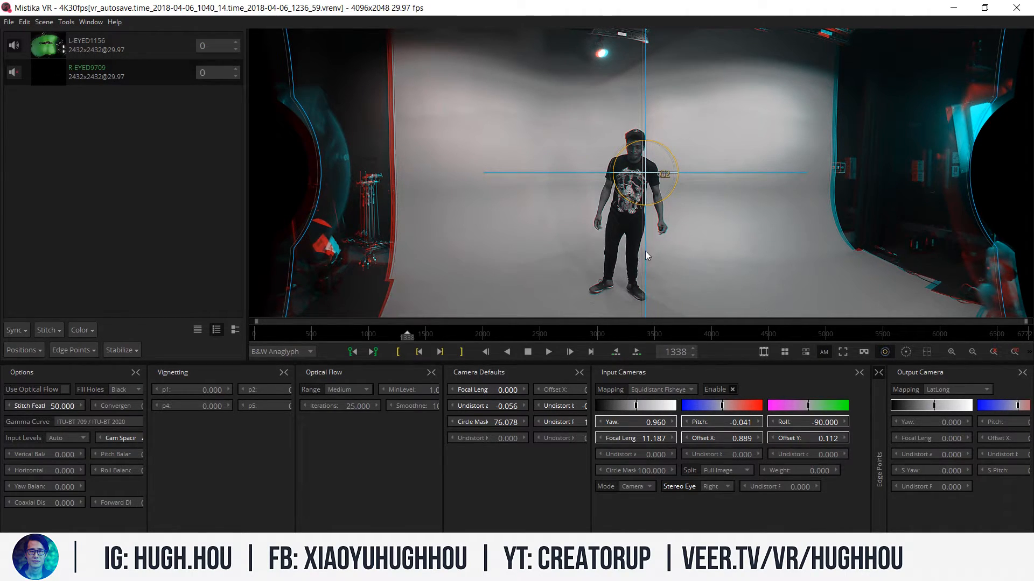
pyautogui.scroll(3, 655, 248)
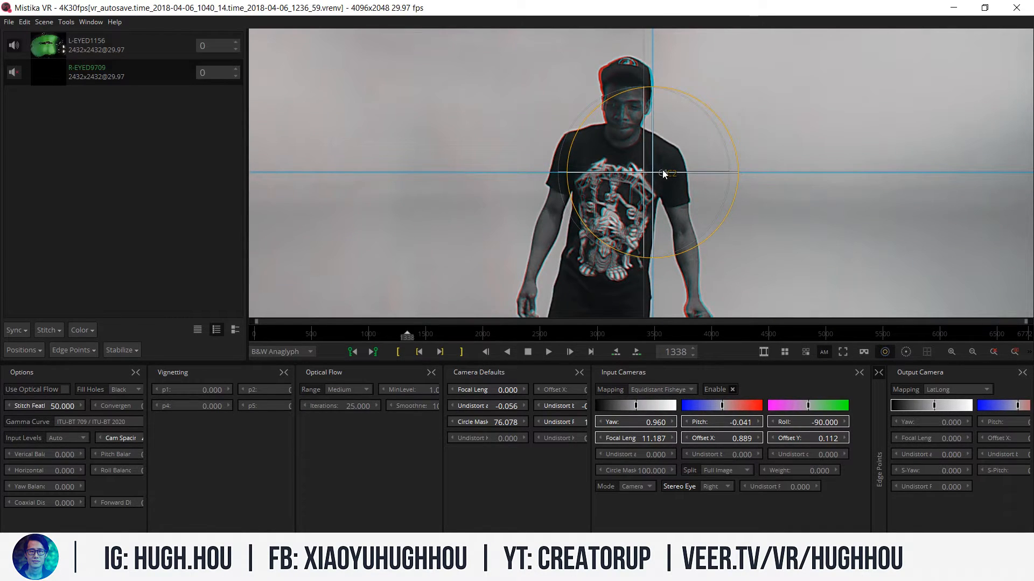
pyautogui.scroll(-3, 694, 153)
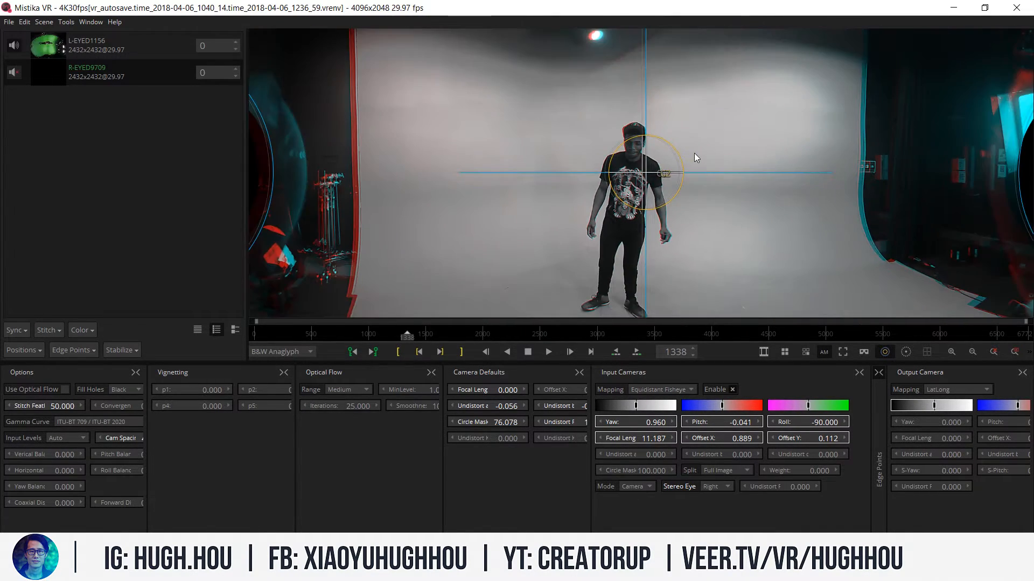
# Go to frame 5179 and examine the red and cyan separation around the dancer standing closer to the camera.
pyautogui.click(653, 329)
pyautogui.click(724, 330)
pyautogui.click(846, 329)
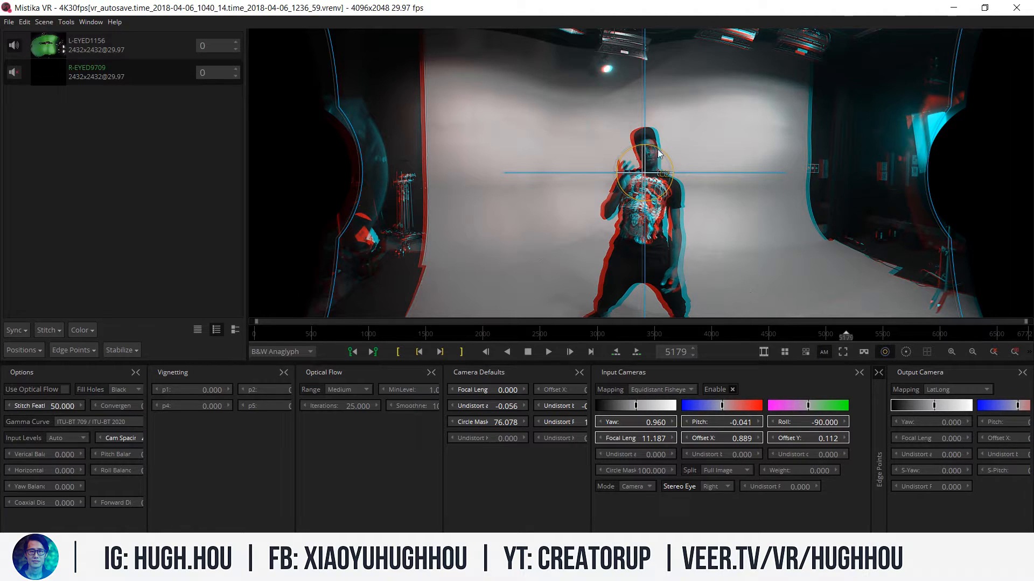
pyautogui.scroll(-2, 690, 206)
pyautogui.scroll(1, 686, 212)
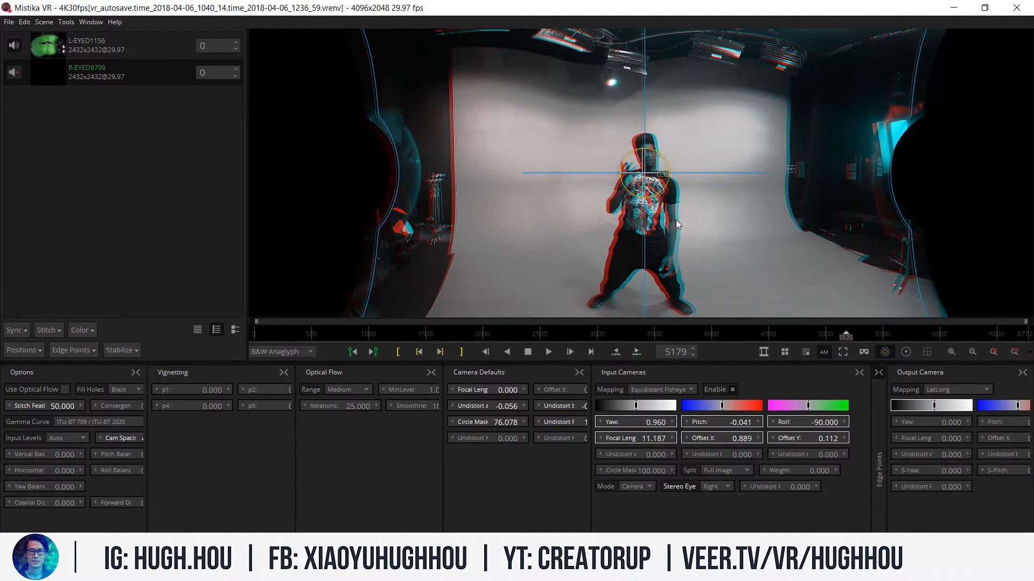
pyautogui.scroll(1, 686, 219)
pyautogui.scroll(-1, 686, 220)
pyautogui.scroll(-2, 729, 205)
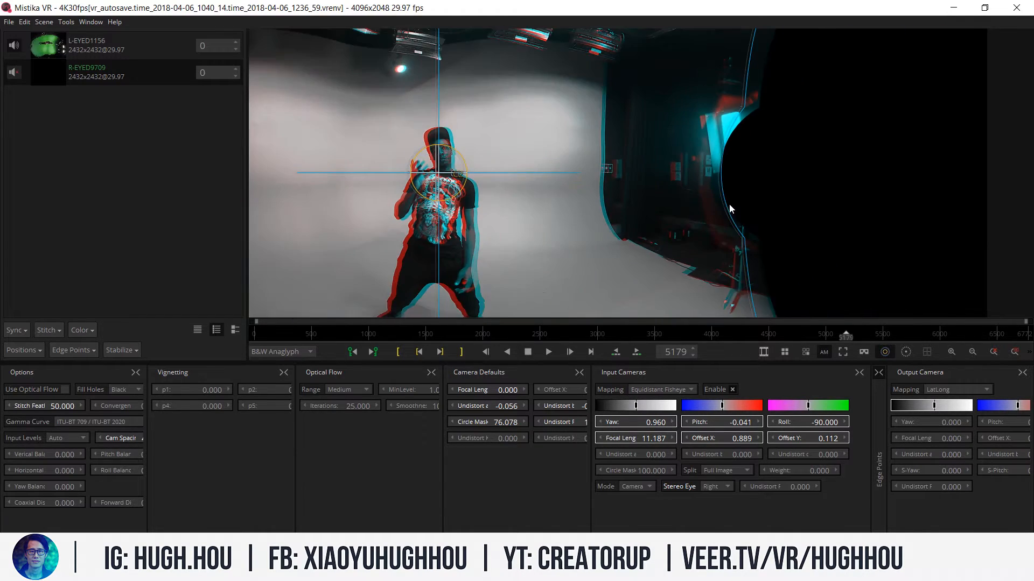
# Align R-EYED9709 on the equipment stands left of the backdrop, at about pitch -0.167, roll -89.973 and Offset X 0.956.
pyautogui.moveTo(541, 193); pyautogui.dragTo(836, 221)
pyautogui.scroll(3, 834, 221)
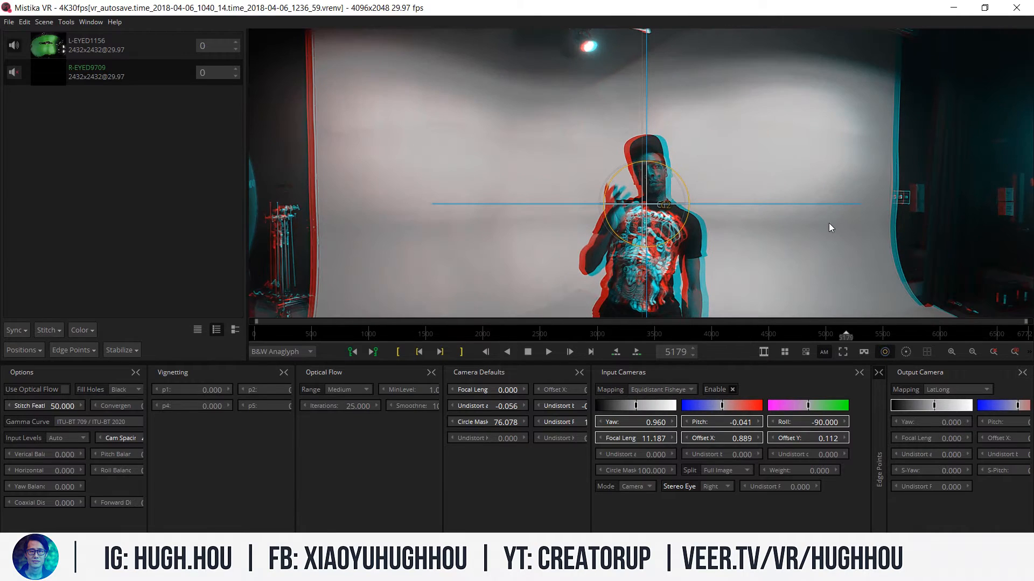
pyautogui.moveTo(327, 268); pyautogui.dragTo(716, 163)
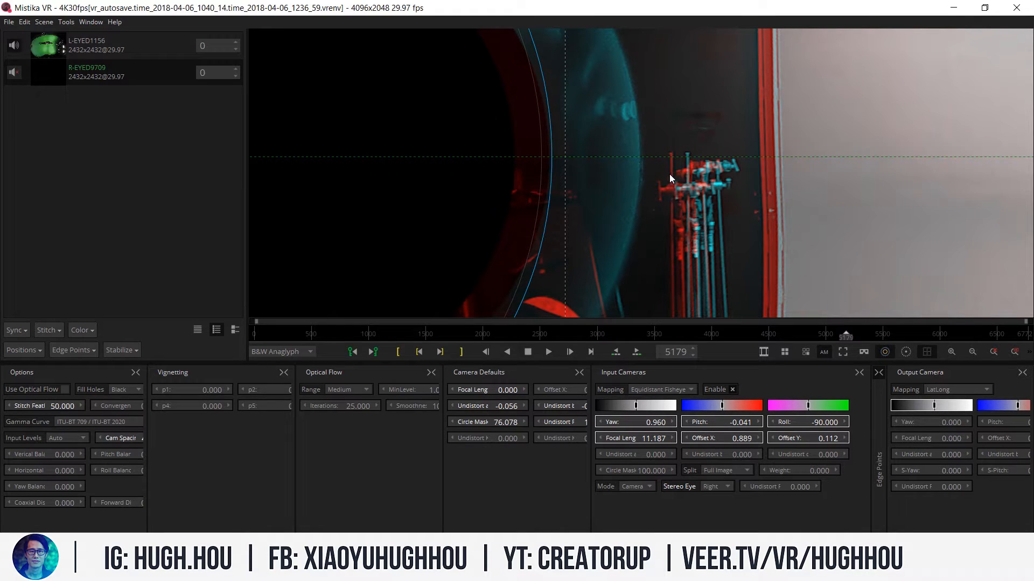
pyautogui.moveTo(669, 174); pyautogui.dragTo(672, 182)
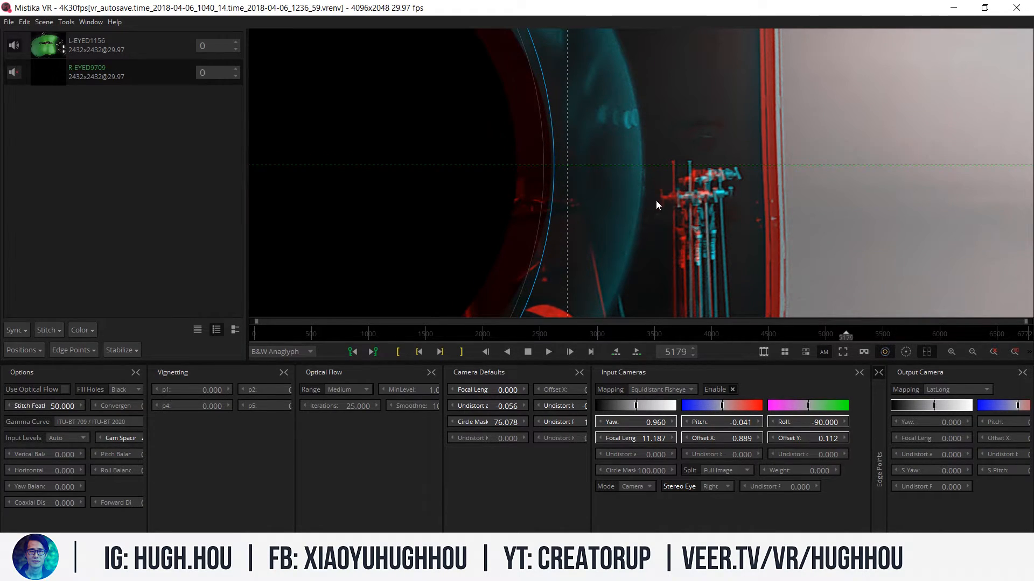
pyautogui.moveTo(673, 173)
pyautogui.mouseDown()
pyautogui.moveTo(668, 183)
pyautogui.moveTo(673, 177)
pyautogui.mouseUp()
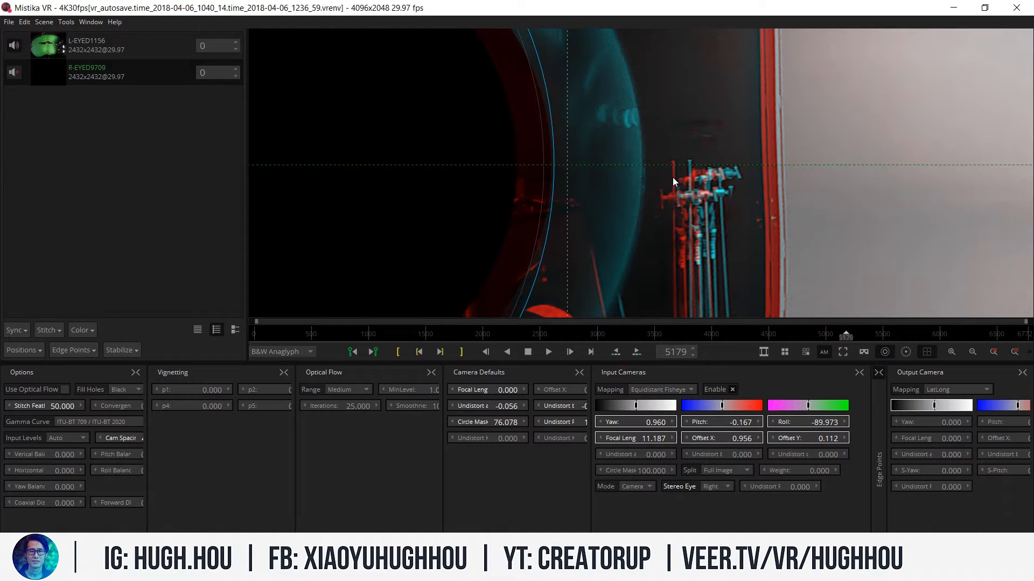
# Align R-EYED9709 on the signs on the dark wall right of the backdrop, at about pitch -0.057, roll -89.940 and Offset X 0.897.
pyautogui.moveTo(778, 190); pyautogui.dragTo(593, 188)
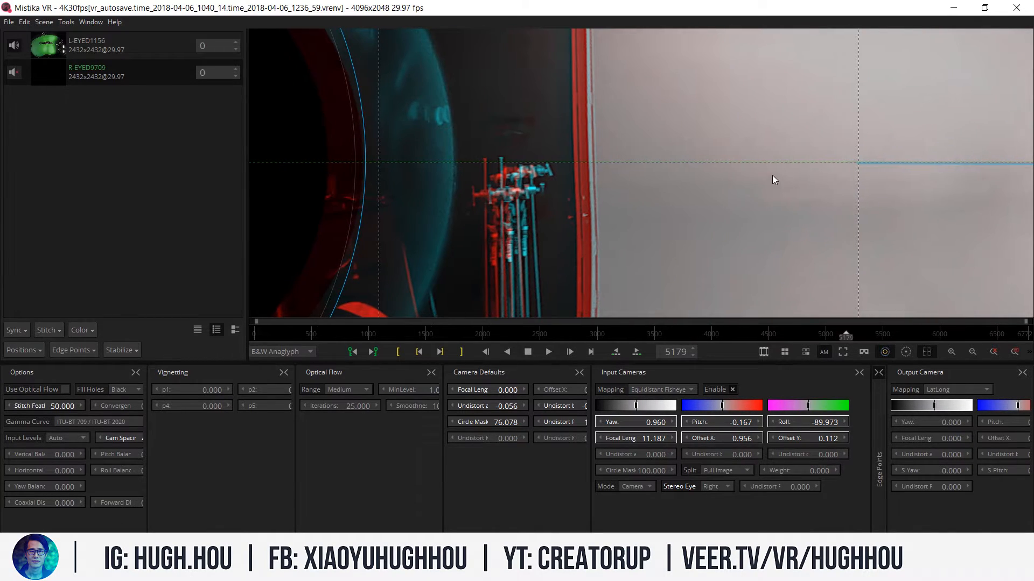
pyautogui.scroll(-5, 768, 176)
pyautogui.scroll(-3, 766, 176)
pyautogui.moveTo(899, 183); pyautogui.dragTo(719, 199)
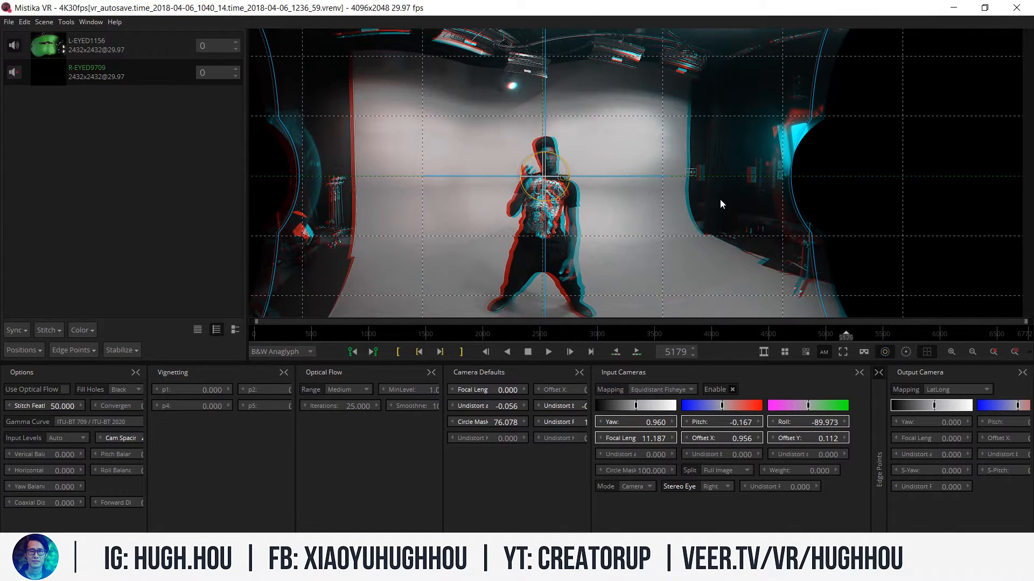
pyautogui.scroll(8, 722, 203)
pyautogui.moveTo(909, 214); pyautogui.dragTo(650, 225)
pyautogui.scroll(3, 651, 225)
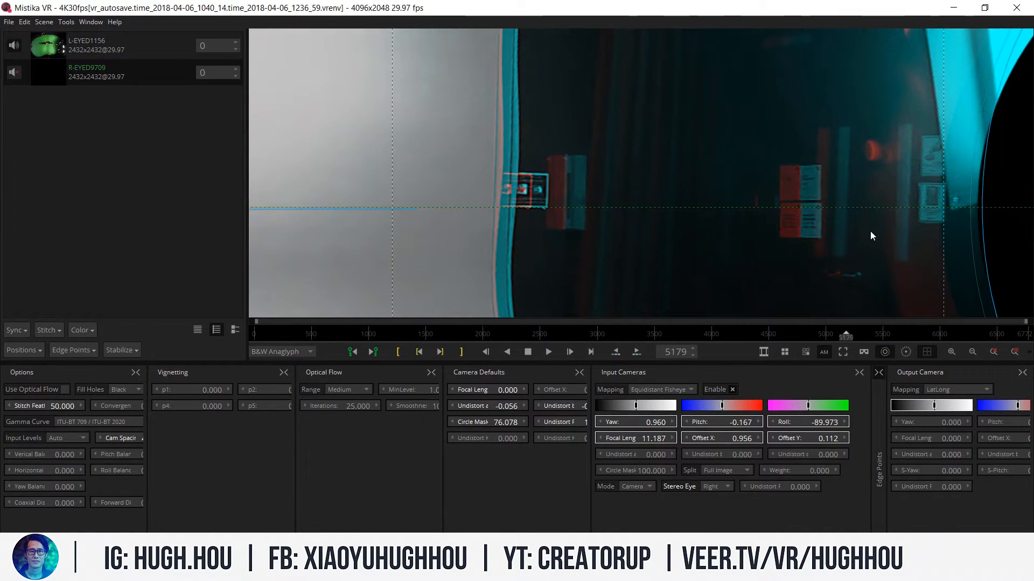
pyautogui.moveTo(877, 243)
pyautogui.mouseDown()
pyautogui.moveTo(822, 243)
pyautogui.moveTo(861, 245)
pyautogui.mouseUp()
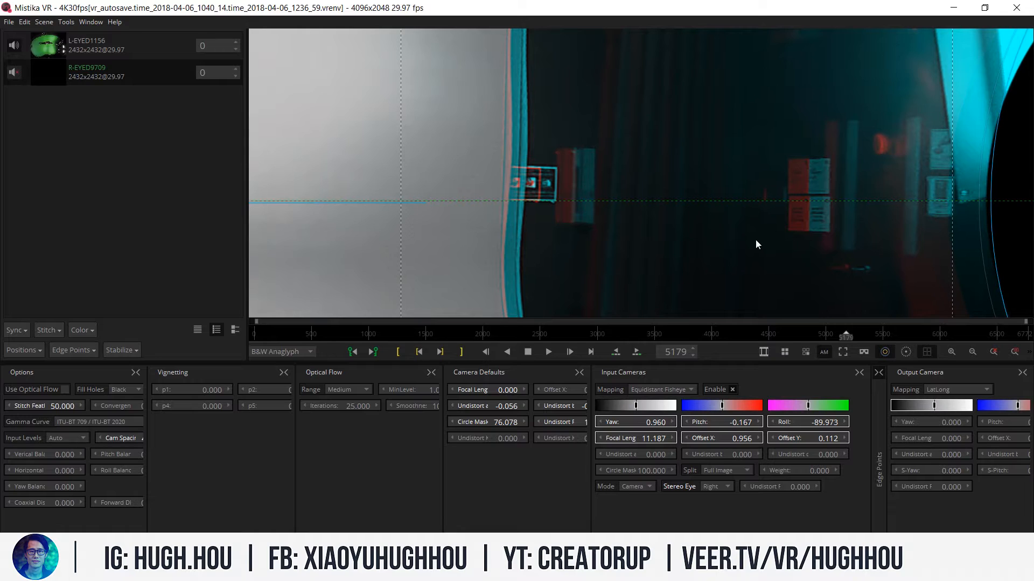
pyautogui.moveTo(755, 239); pyautogui.dragTo(802, 239)
pyautogui.moveTo(605, 198)
pyautogui.mouseDown()
pyautogui.moveTo(732, 217)
pyautogui.moveTo(724, 193)
pyautogui.moveTo(589, 192)
pyautogui.mouseUp()
pyautogui.scroll(-6, 728, 210)
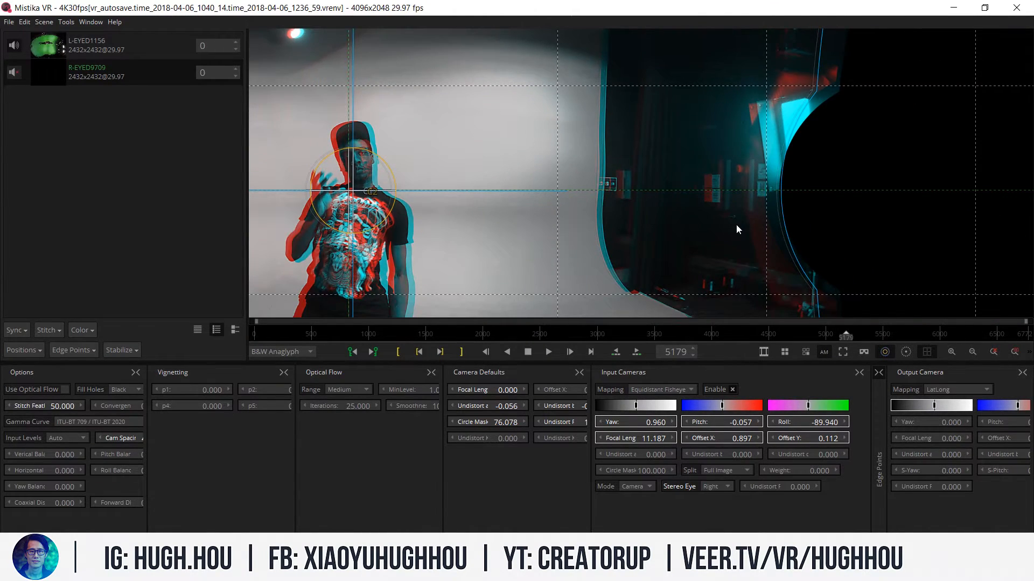
# Examine the eye separation across the whole frame and along the floor edge and stand right of the backdrop.
pyautogui.scroll(-2, 735, 224)
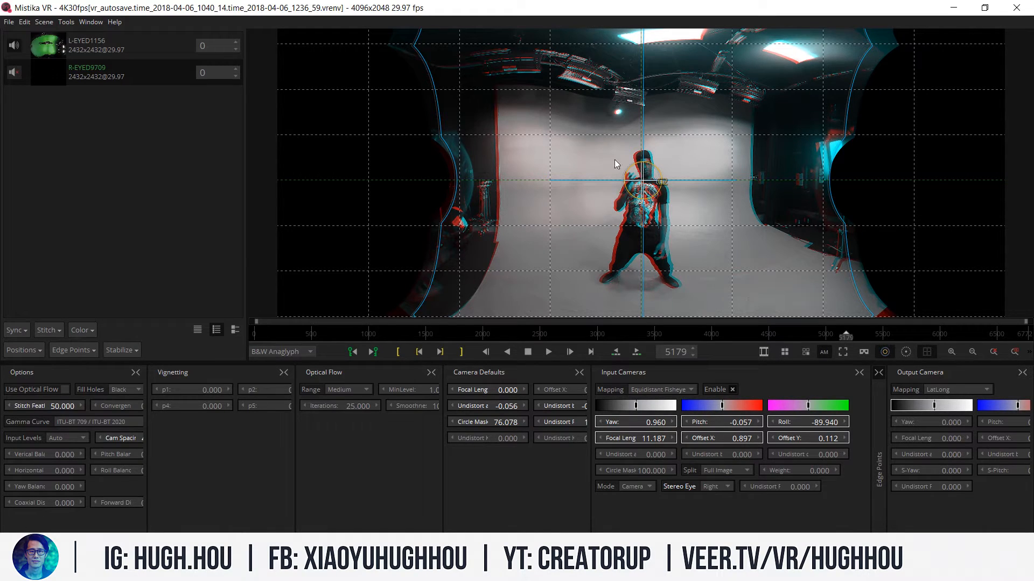
pyautogui.scroll(-3, 803, 205)
pyautogui.scroll(9, 799, 202)
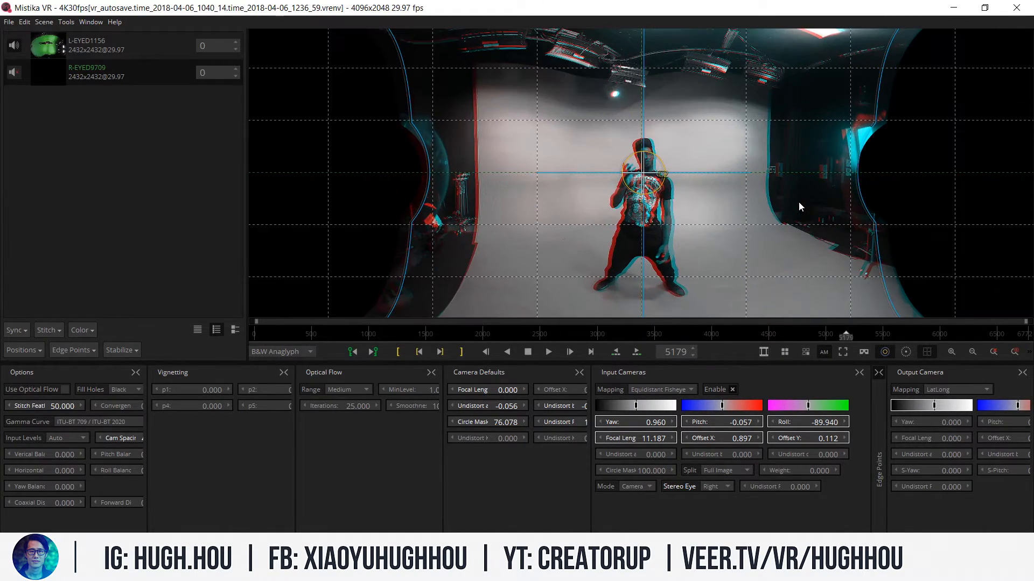
pyautogui.moveTo(799, 202); pyautogui.dragTo(763, 70)
pyautogui.moveTo(741, 120); pyautogui.dragTo(562, 247)
pyautogui.scroll(2, 589, 105)
pyautogui.scroll(-1, 591, 119)
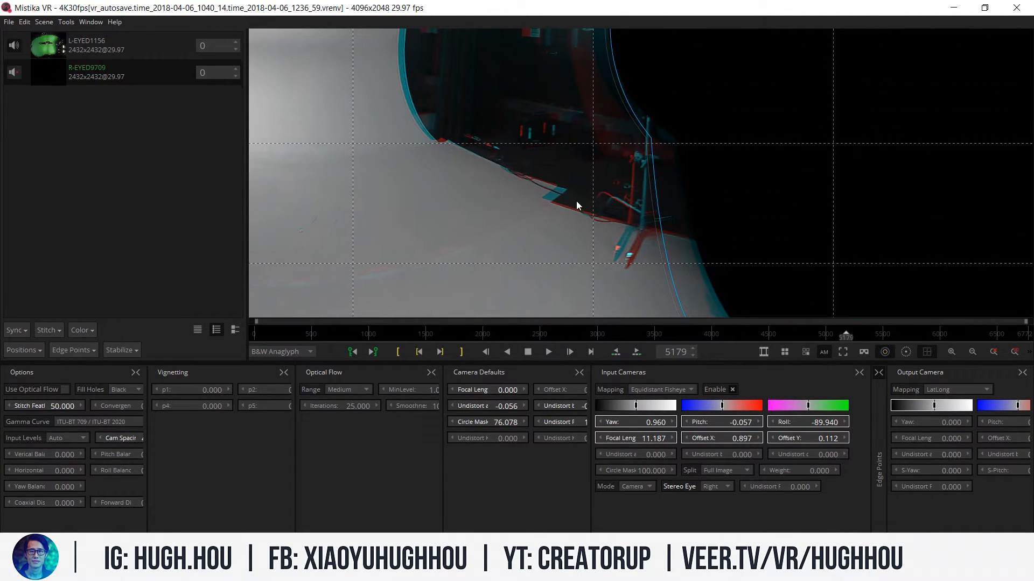
pyautogui.rightClick(575, 200)
pyautogui.click(614, 280)
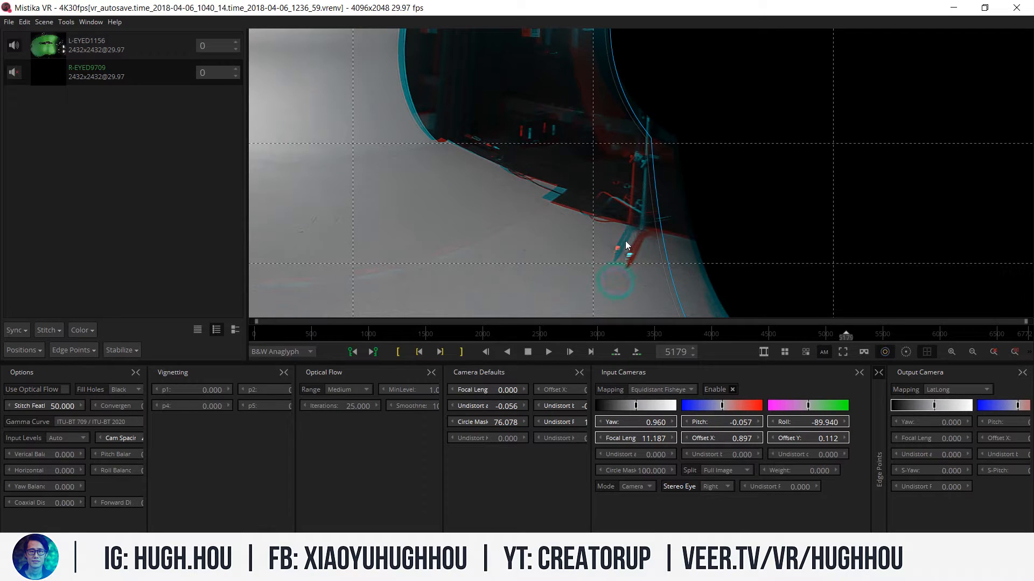
pyautogui.scroll(-11, 633, 234)
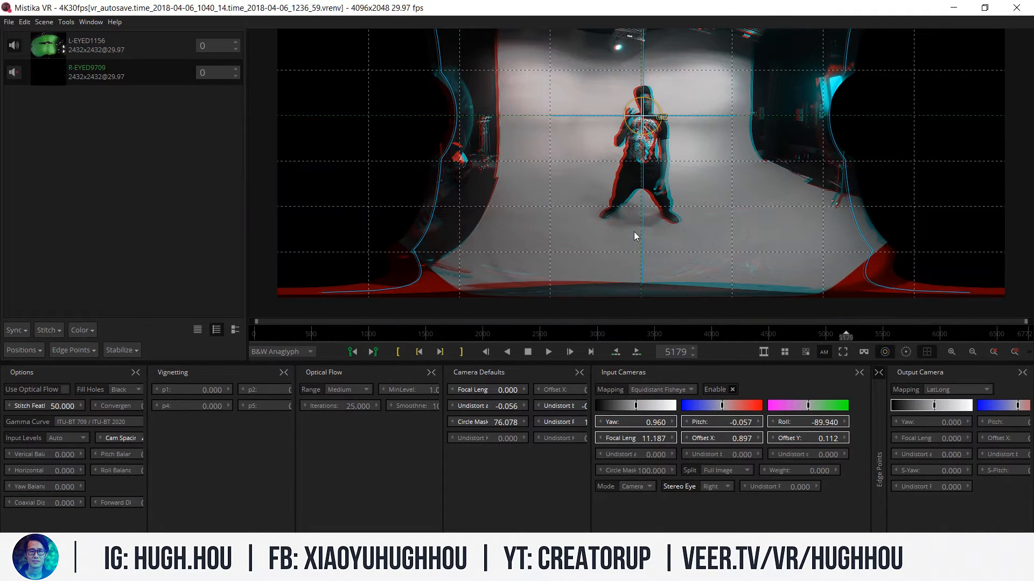
# Examine the red and cyan separation on the stands and bright object left of the backdrop against the dancer.
pyautogui.moveTo(585, 213); pyautogui.dragTo(757, 215)
pyautogui.scroll(2, 758, 215)
pyautogui.scroll(6, 757, 215)
pyautogui.moveTo(498, 232); pyautogui.dragTo(855, 187)
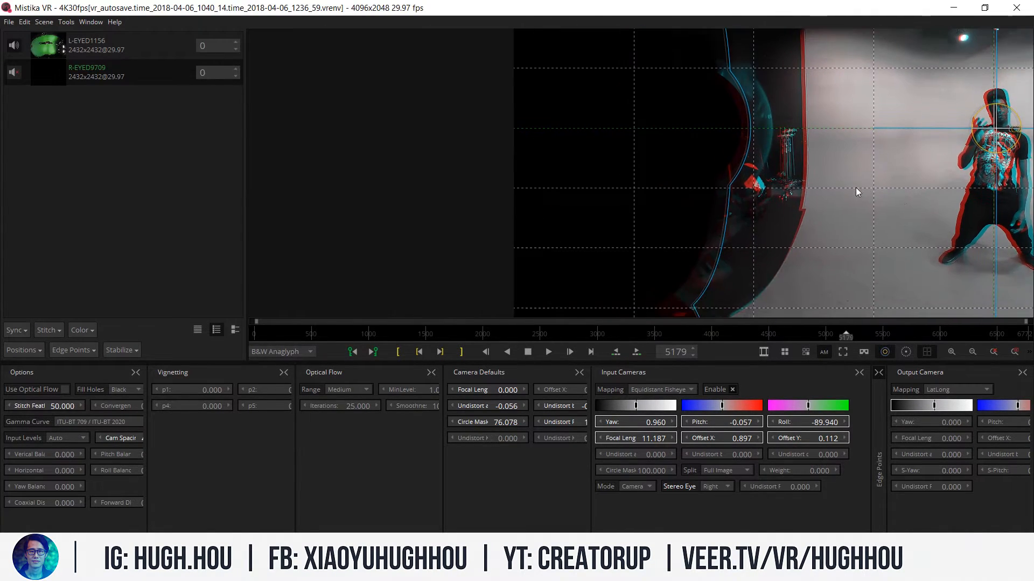
pyautogui.scroll(10, 855, 188)
pyautogui.moveTo(922, 233); pyautogui.dragTo(723, 234)
pyautogui.scroll(3, 840, 246)
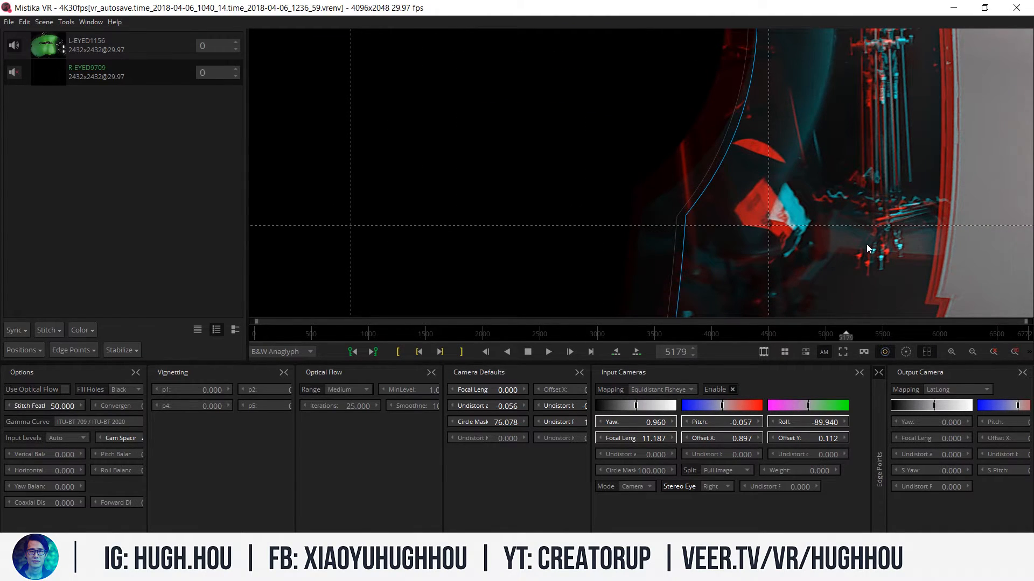
pyautogui.scroll(-1, 886, 270)
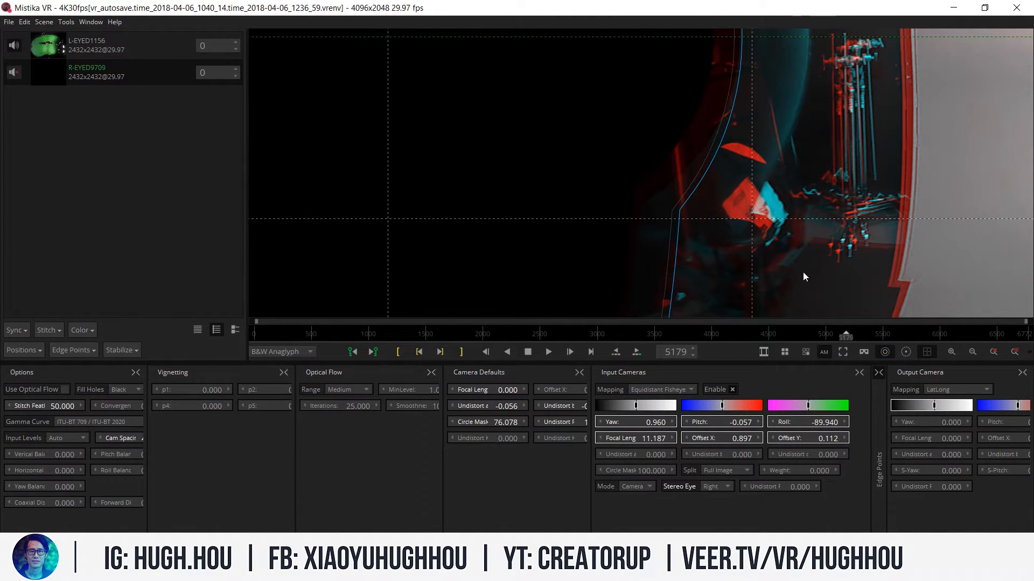
pyautogui.scroll(-5, 818, 260)
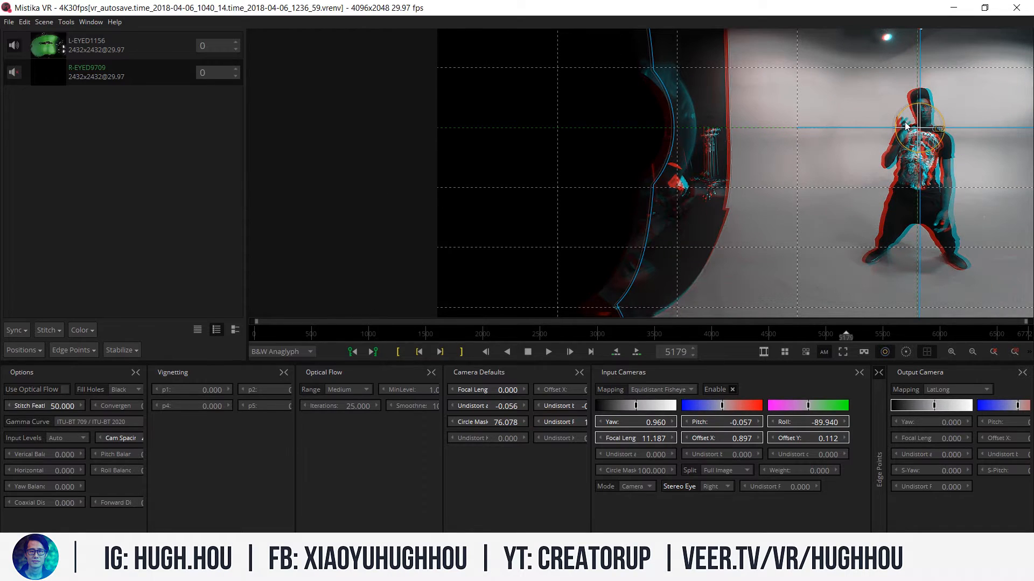
pyautogui.scroll(5, 605, 264)
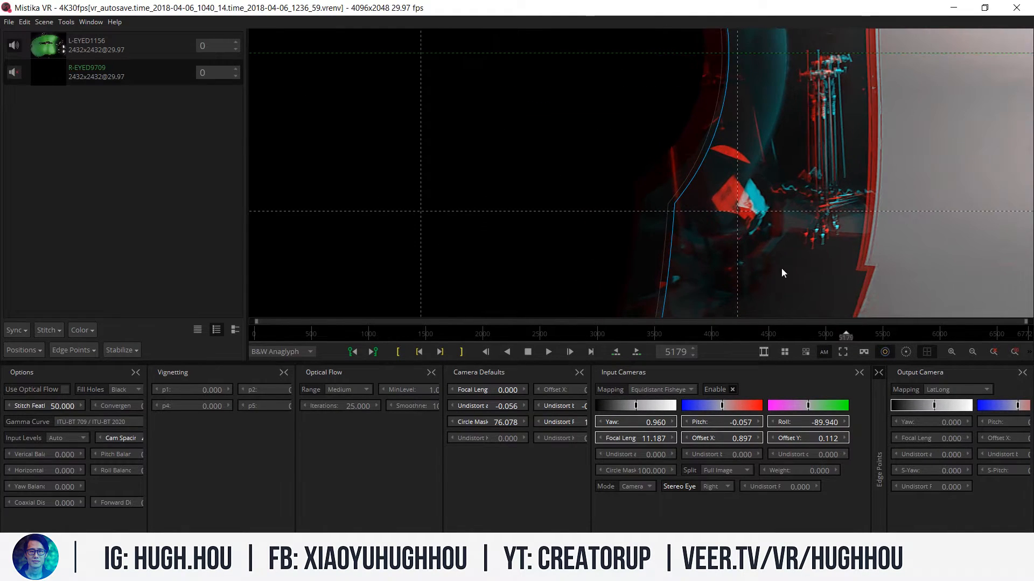
# Set the stitch's coaxial distance to 3.
pyautogui.click(68, 504)
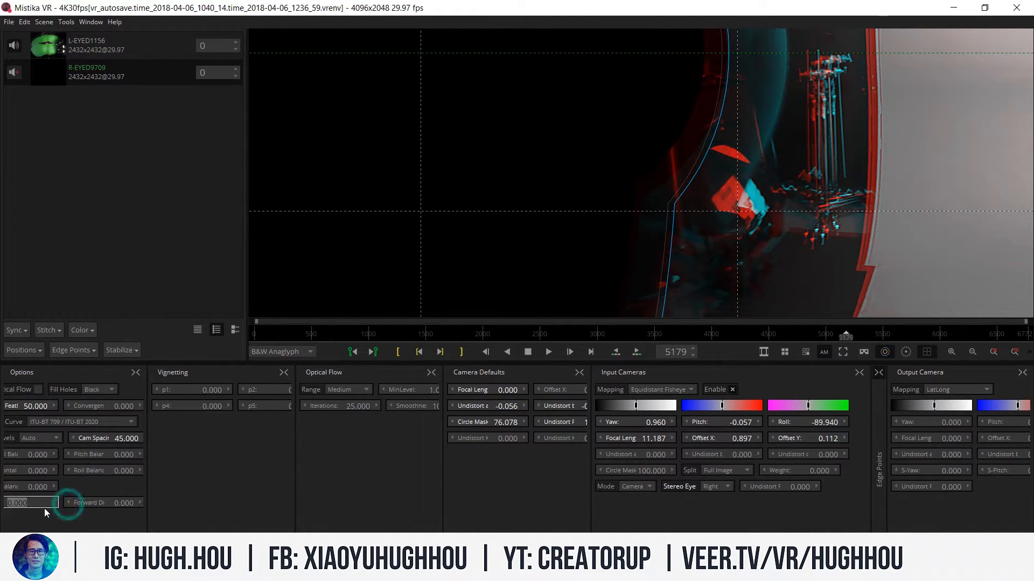
pyautogui.write('3')
pyautogui.press('Return')
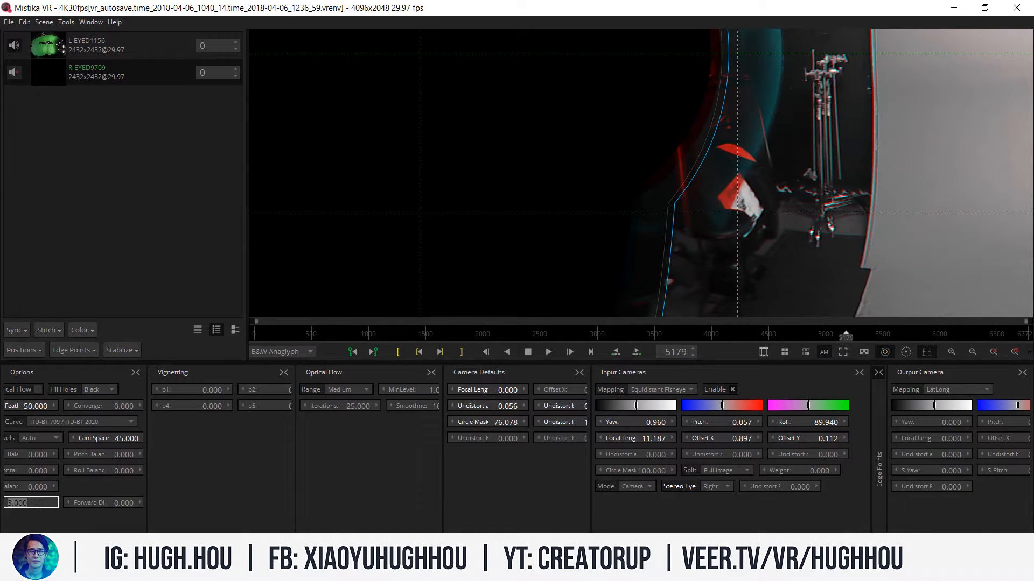
# Examine the separation on the stands, the backdrop edges and the dancer with the new coaxial distance.
pyautogui.scroll(1, 854, 272)
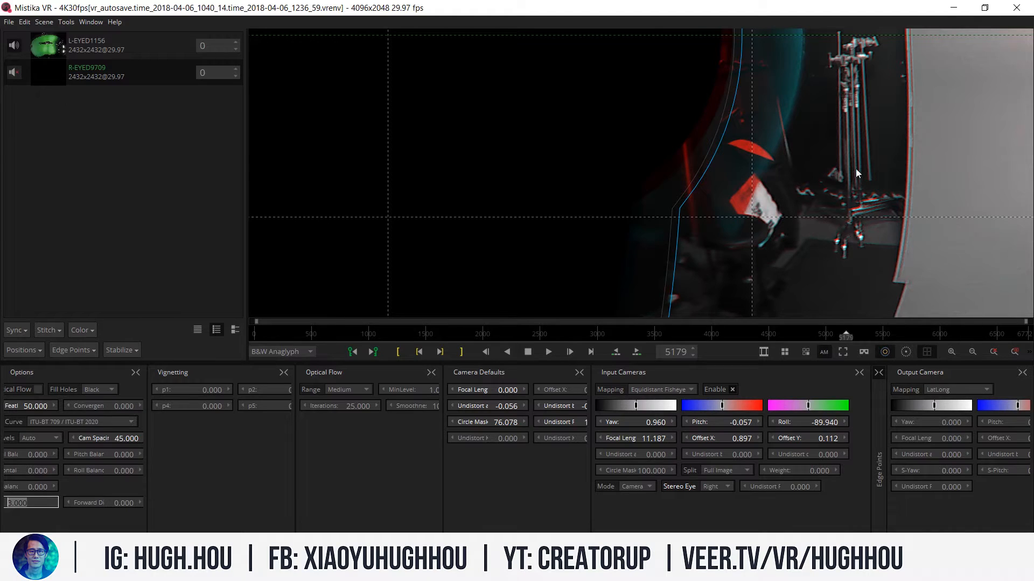
pyautogui.moveTo(855, 168); pyautogui.dragTo(838, 233)
pyautogui.moveTo(834, 192); pyautogui.dragTo(800, 158)
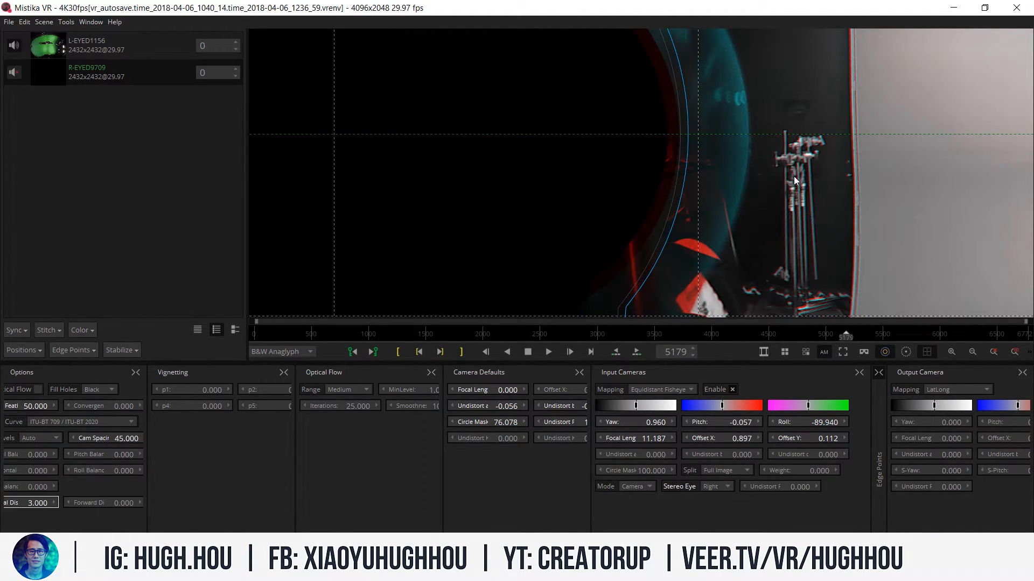
pyautogui.scroll(-7, 800, 202)
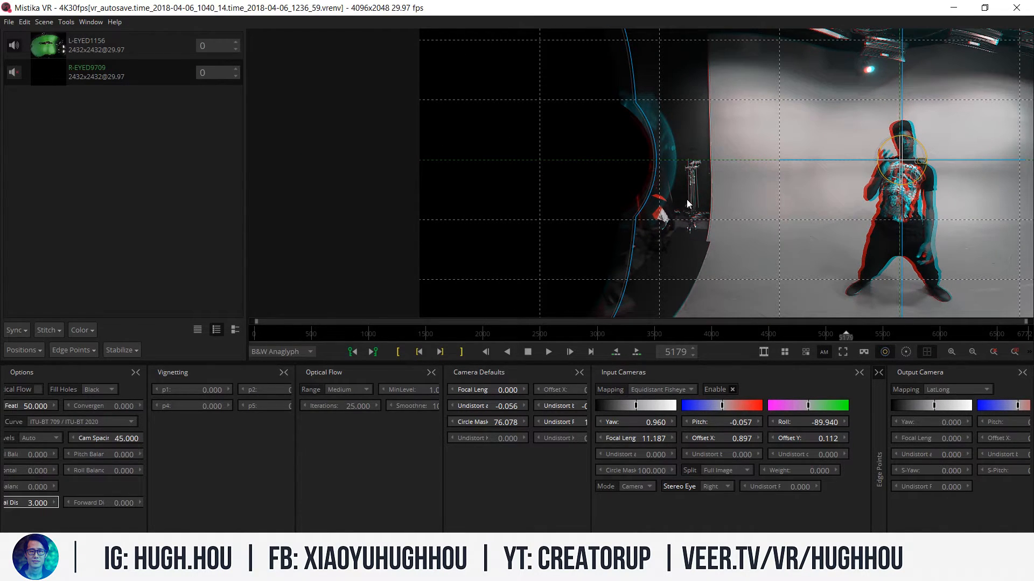
pyautogui.scroll(7, 732, 247)
pyautogui.scroll(-3, 751, 185)
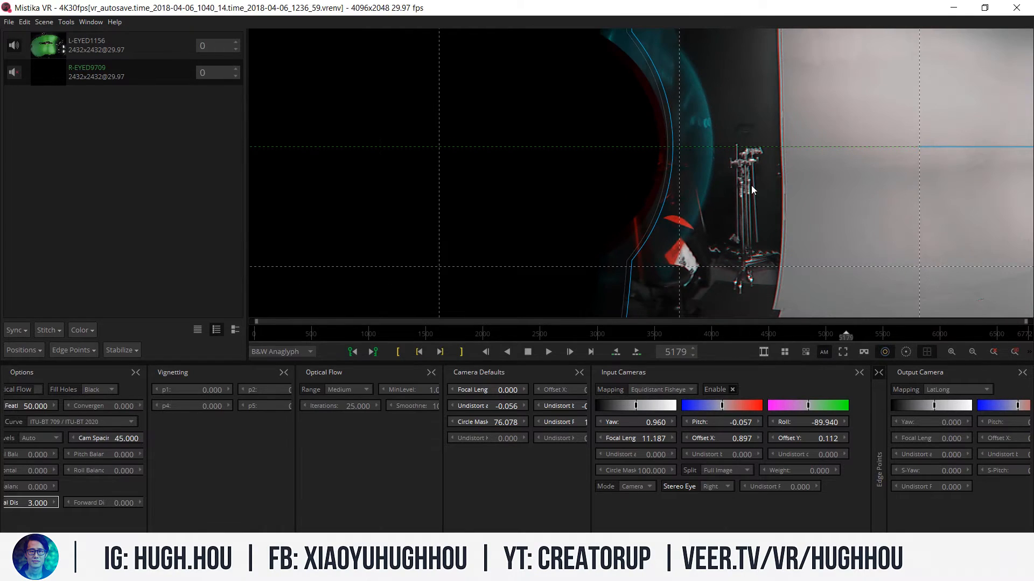
pyautogui.scroll(-5, 728, 257)
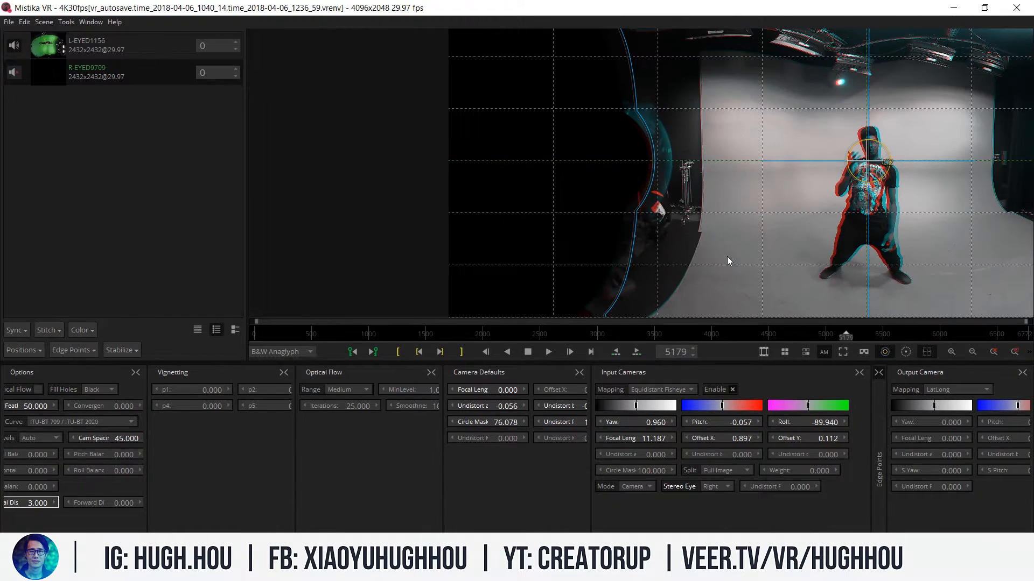
pyautogui.scroll(6, 795, 224)
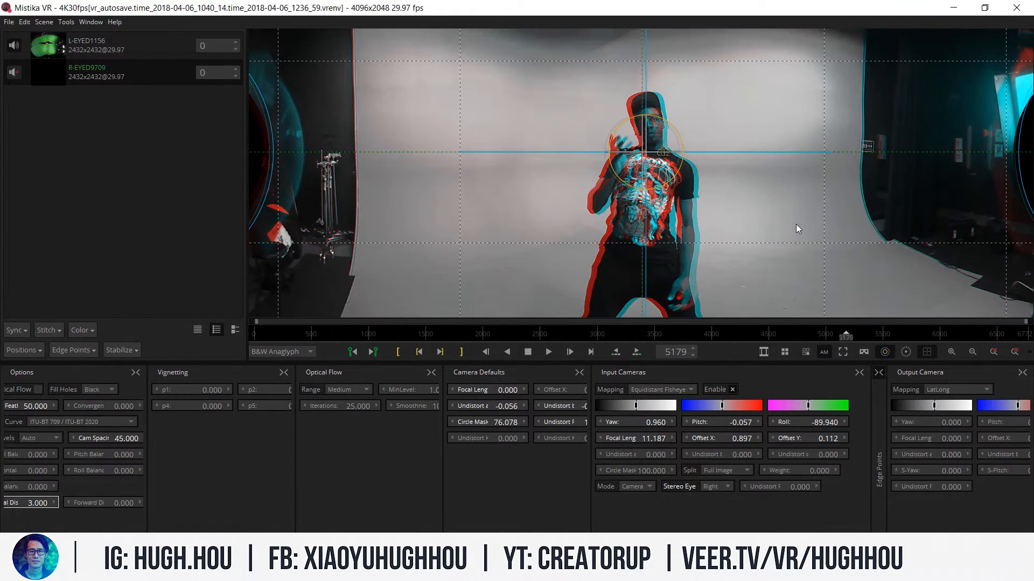
# Examine the red and cyan separation on the floor stand right of the backdrop and across the whole frame.
pyautogui.moveTo(761, 274); pyautogui.dragTo(695, 163)
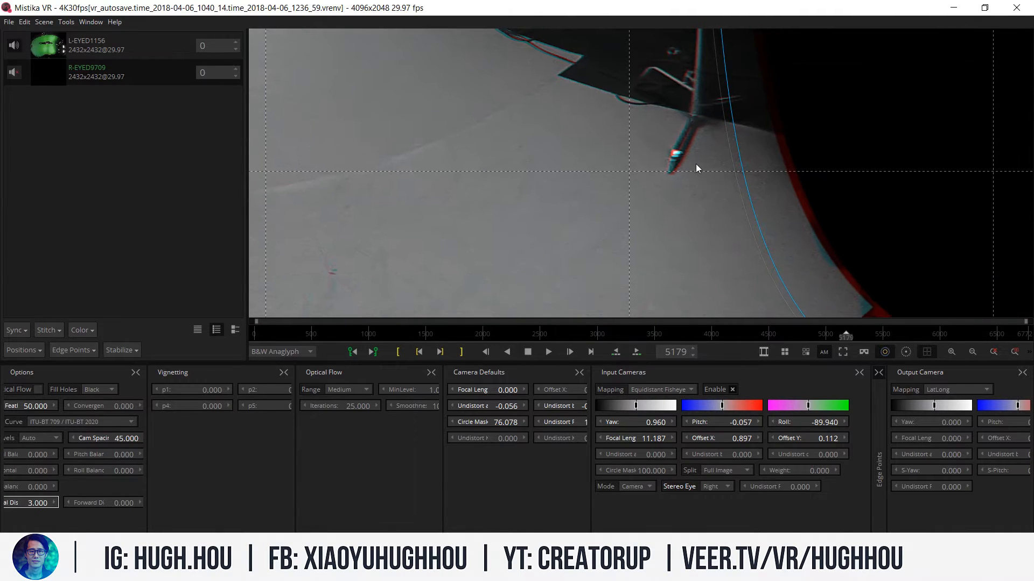
pyautogui.scroll(2, 694, 162)
pyautogui.scroll(-6, 682, 134)
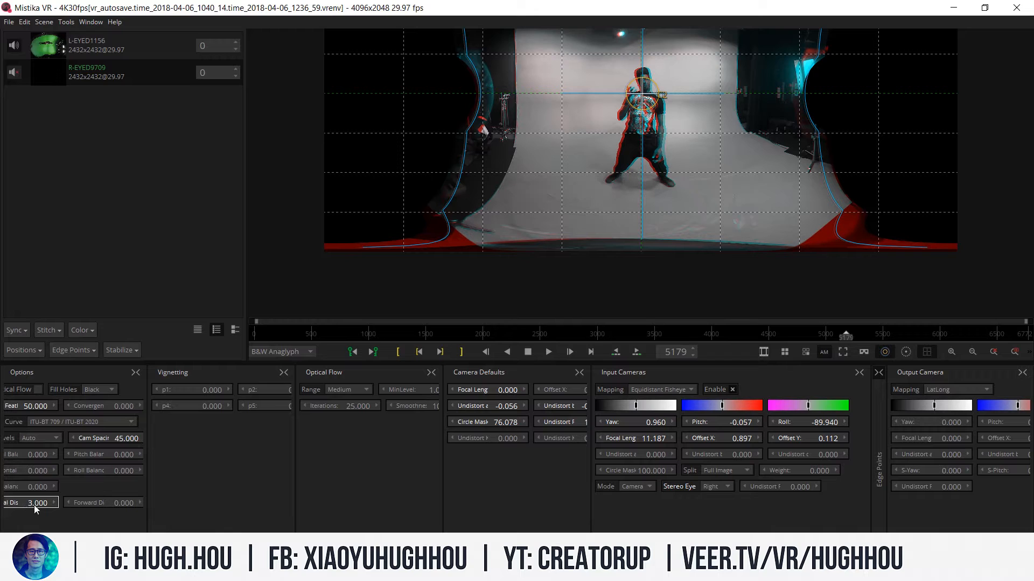
pyautogui.scroll(3, 537, 200)
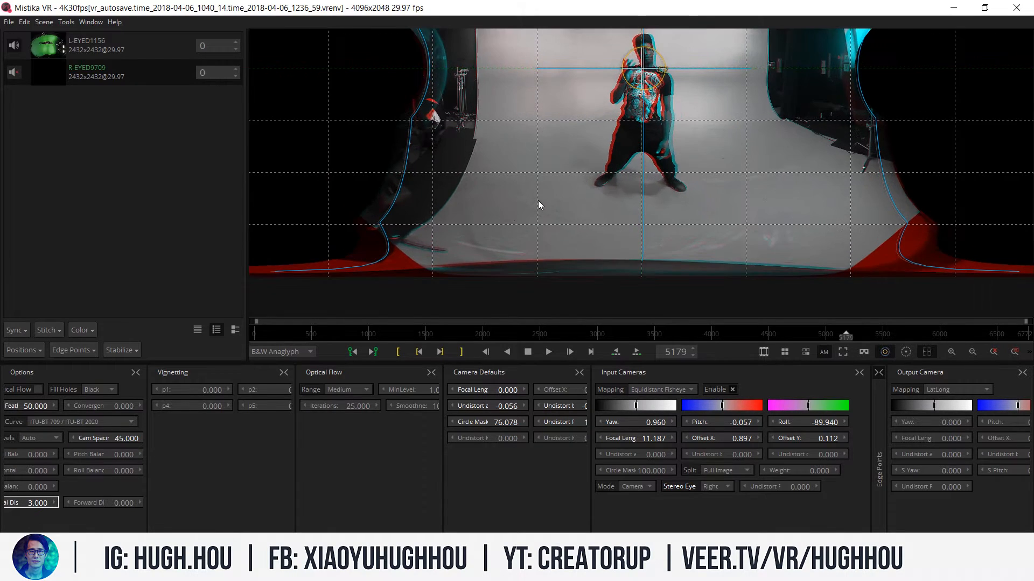
pyautogui.scroll(-3, 537, 201)
pyautogui.scroll(3, 538, 200)
pyautogui.scroll(-1, 538, 201)
pyautogui.scroll(3, 538, 200)
pyautogui.scroll(-3, 538, 200)
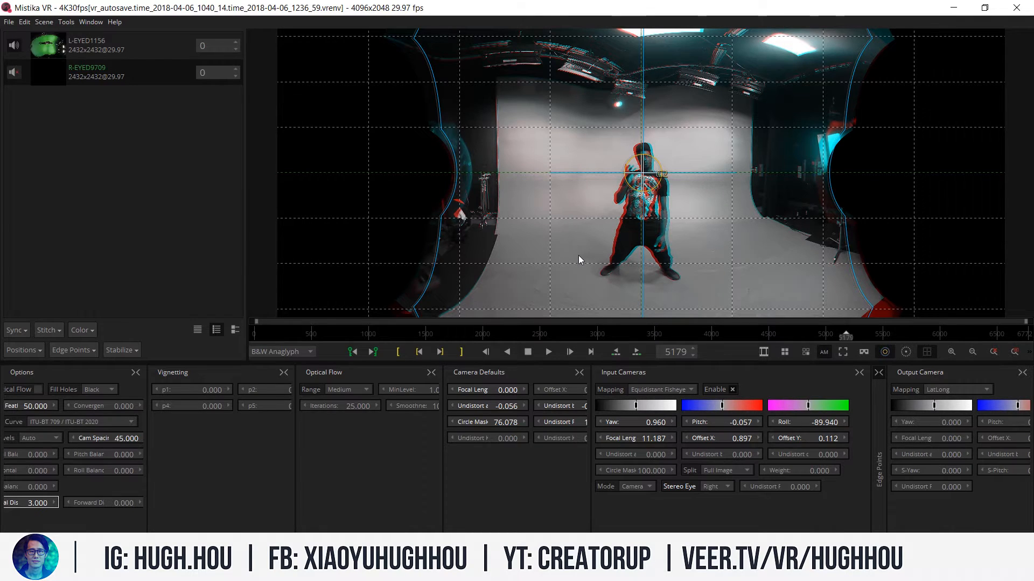
# Focus on the dancer's legs and shoes and set the stitch's coaxial distance to 0 for comparison.
pyautogui.scroll(5, 578, 255)
pyautogui.scroll(3, 606, 269)
pyautogui.moveTo(606, 269); pyautogui.dragTo(626, 104)
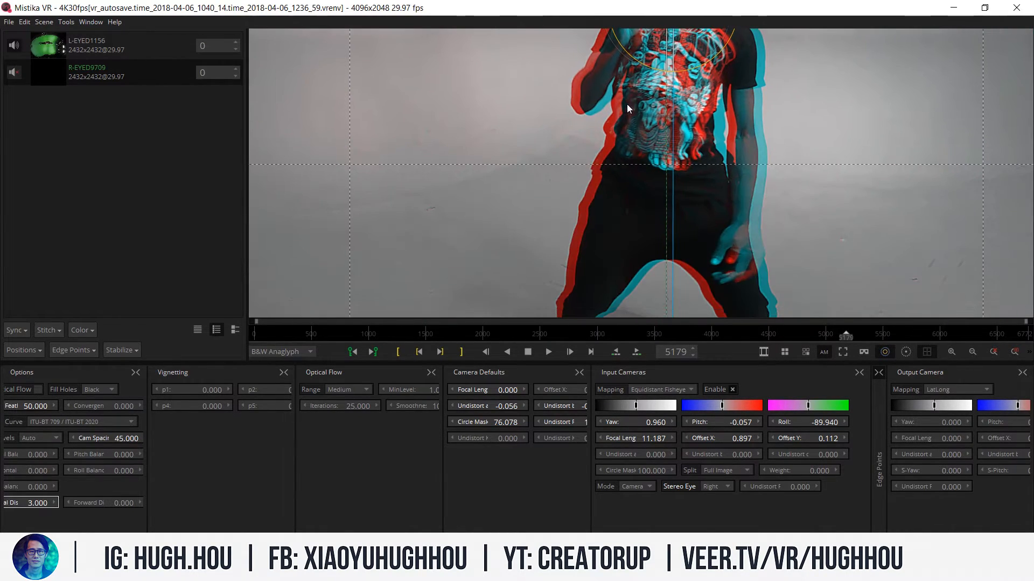
pyautogui.moveTo(603, 208); pyautogui.dragTo(629, 154)
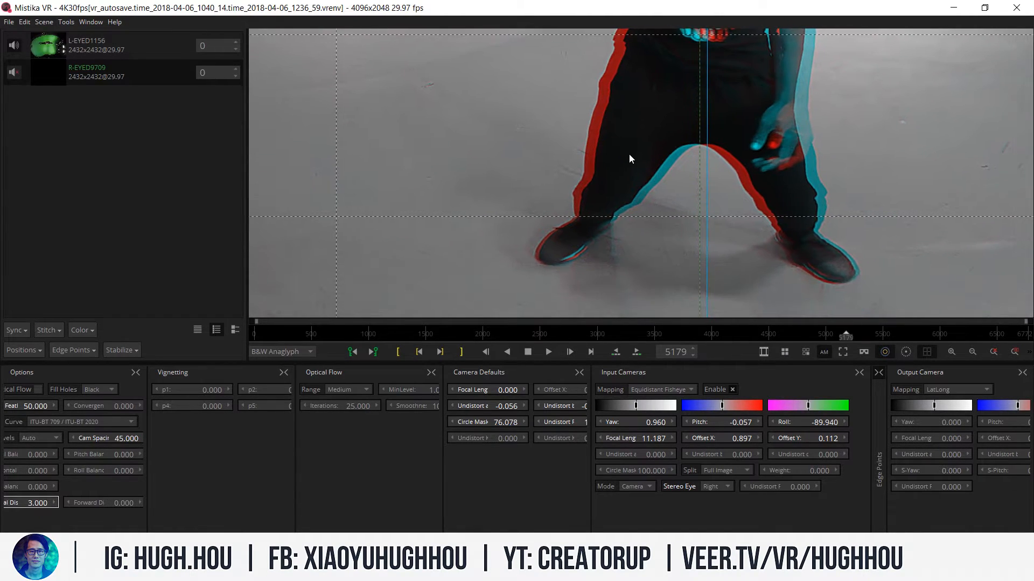
pyautogui.doubleClick(29, 504)
pyautogui.write('0')
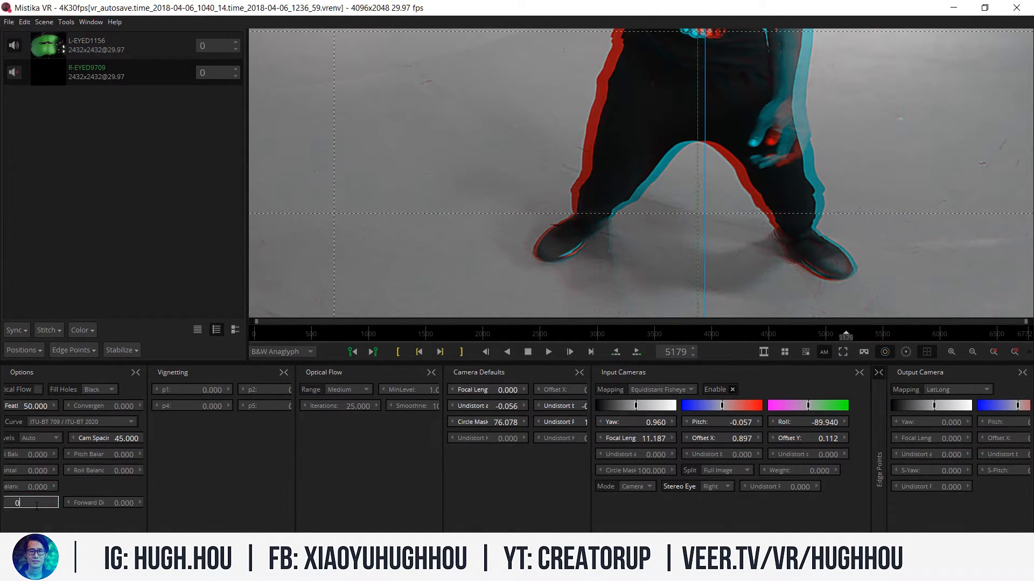
pyautogui.press('Return')
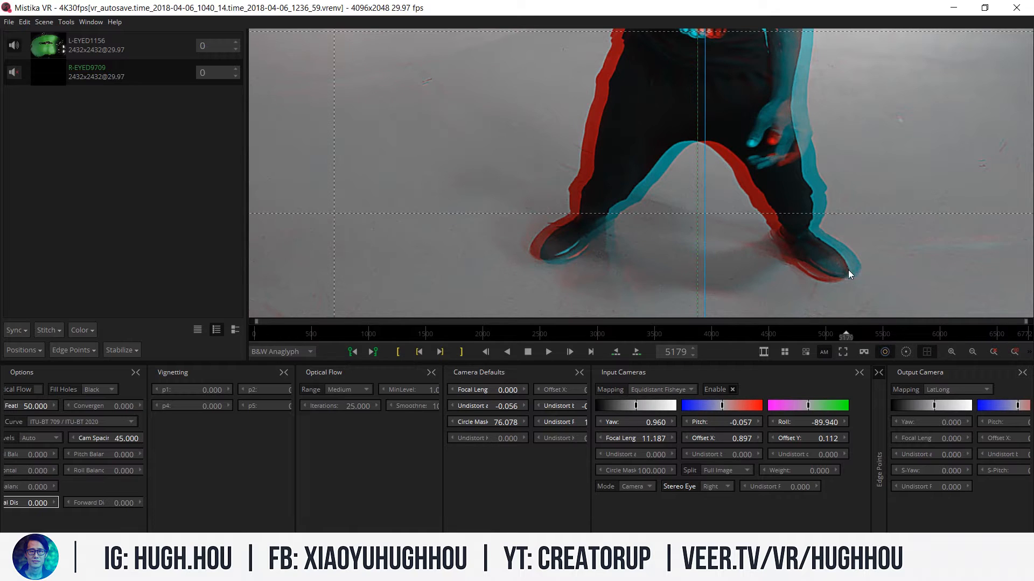
# Examine the separation around the dancer's shoes, the floor and the backdrop edges without any coaxial correction.
pyautogui.scroll(-4, 816, 273)
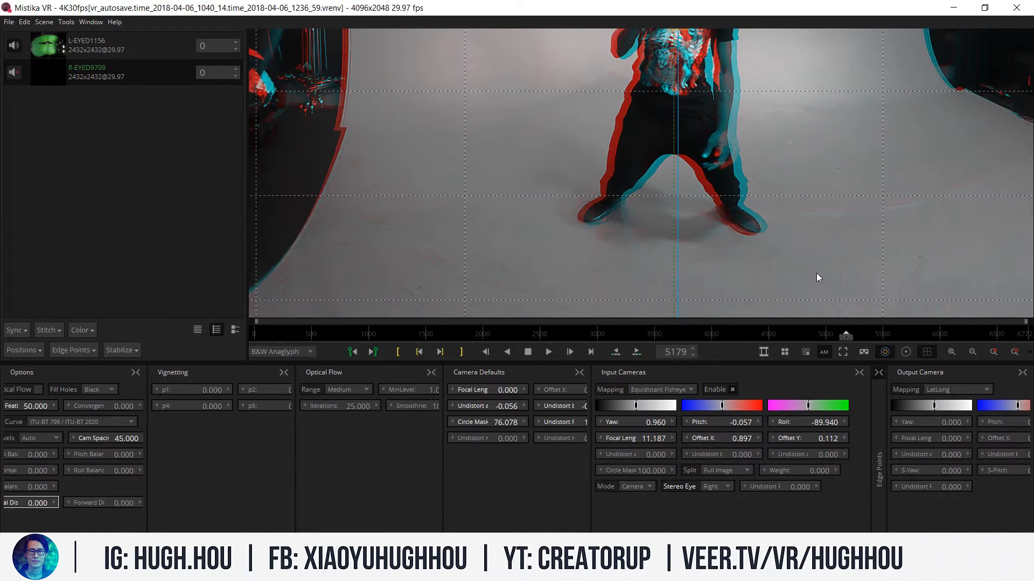
pyautogui.scroll(6, 816, 273)
pyautogui.scroll(-3, 816, 275)
pyautogui.scroll(-3, 816, 280)
pyautogui.scroll(3, 807, 258)
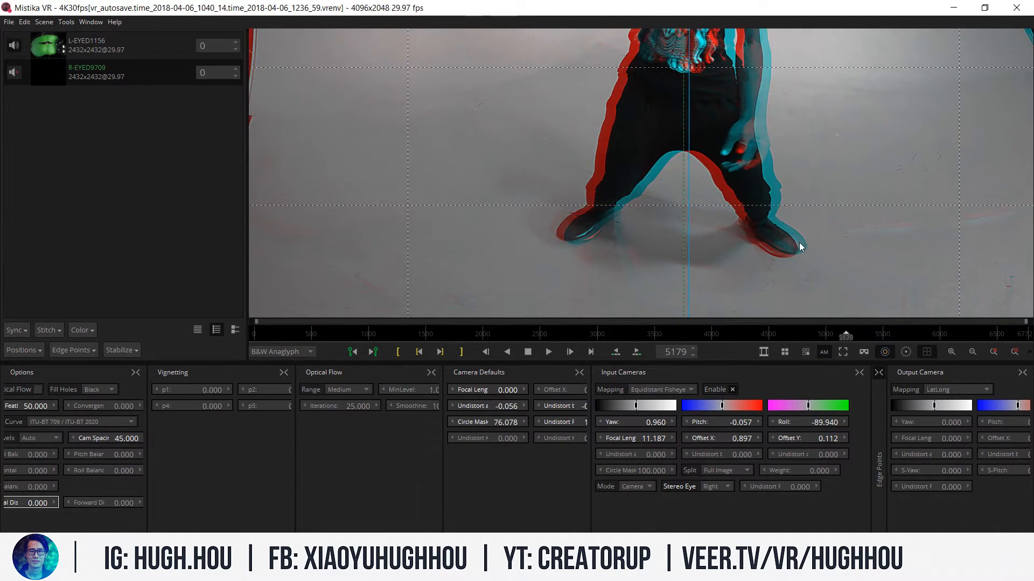
pyautogui.scroll(-1, 762, 186)
pyautogui.scroll(-4, 761, 182)
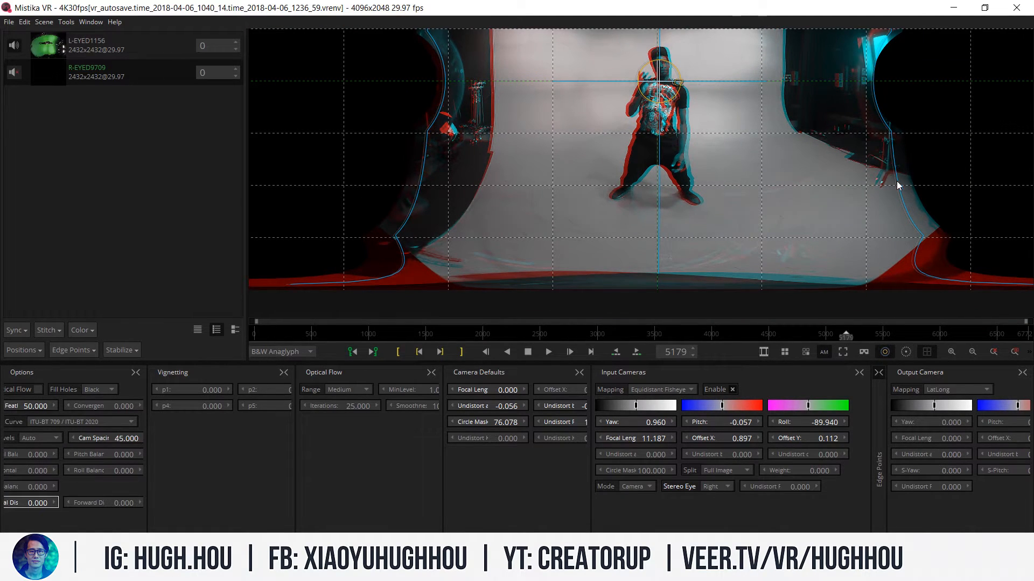
pyautogui.scroll(3, 833, 200)
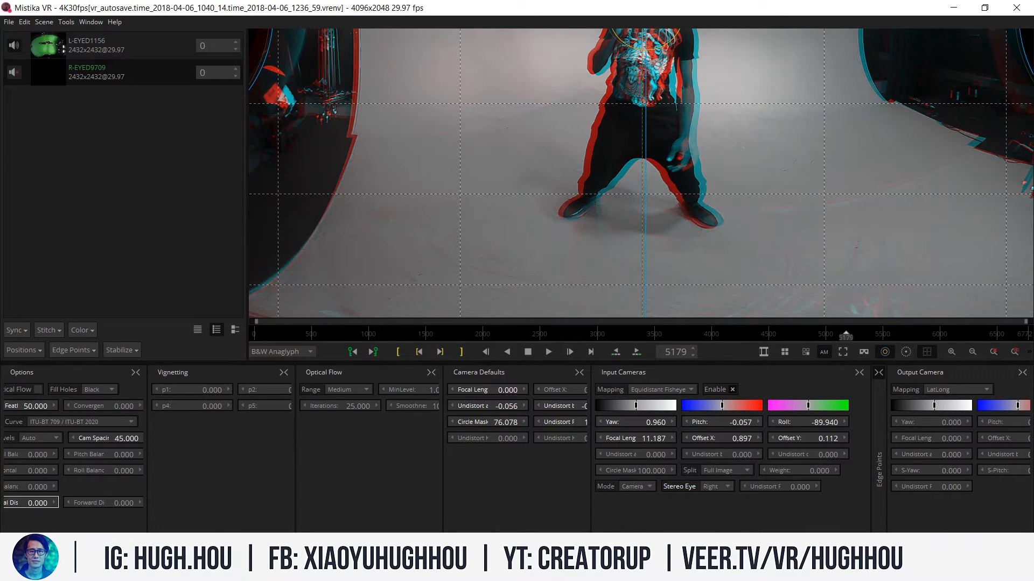
# Set the coaxial distance back to 3 and check the eye separation at the dancer's shoes and across the full frame.
pyautogui.click(41, 502)
pyautogui.write('3')
pyautogui.press('Return')
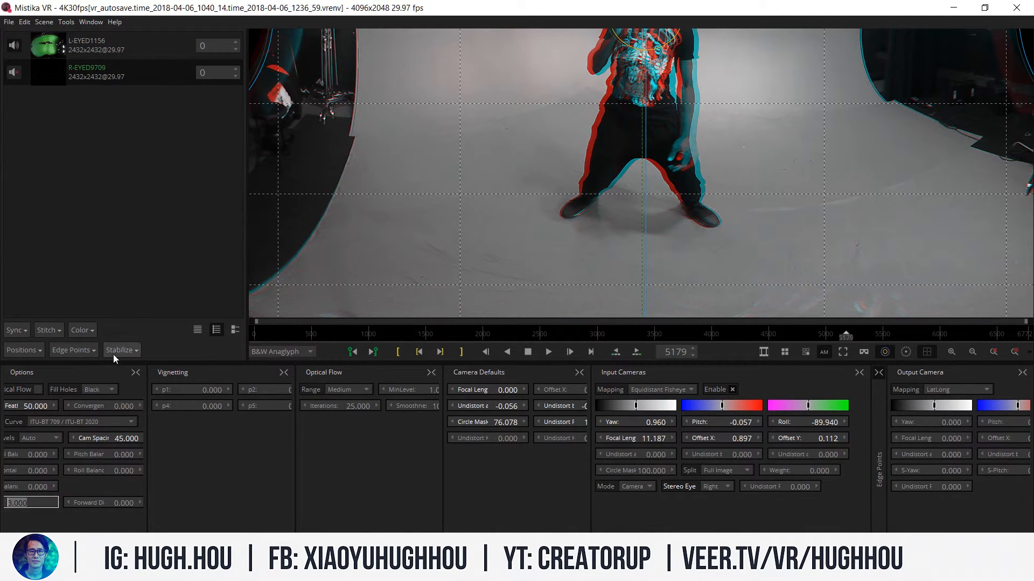
pyautogui.scroll(6, 752, 253)
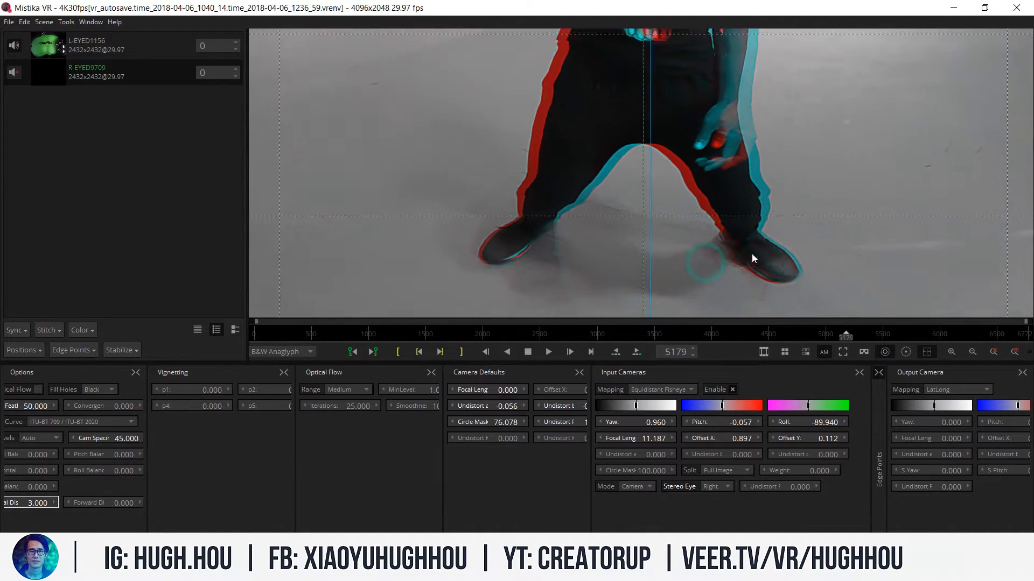
pyautogui.scroll(-1, 624, 190)
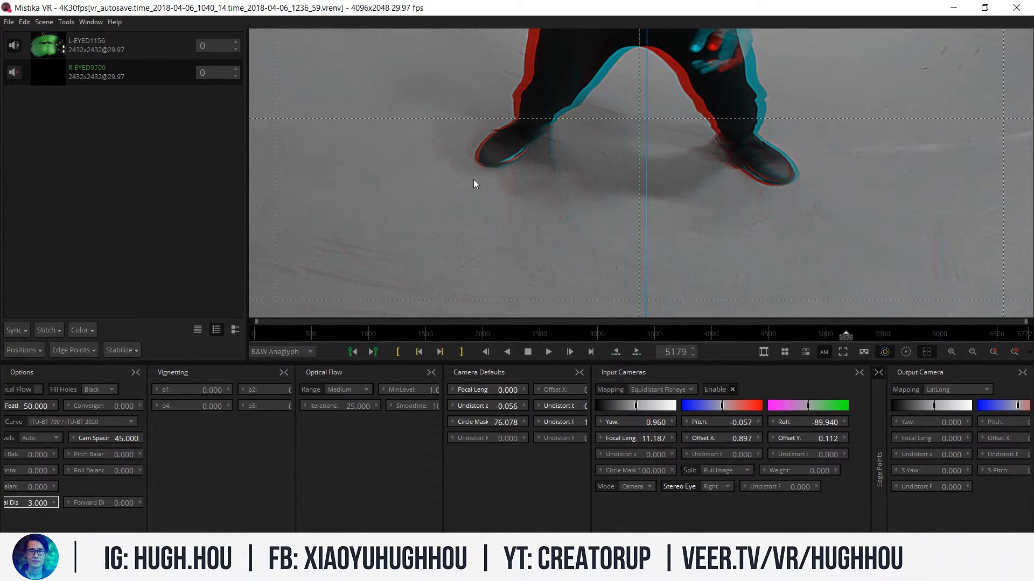
pyautogui.scroll(-5, 732, 179)
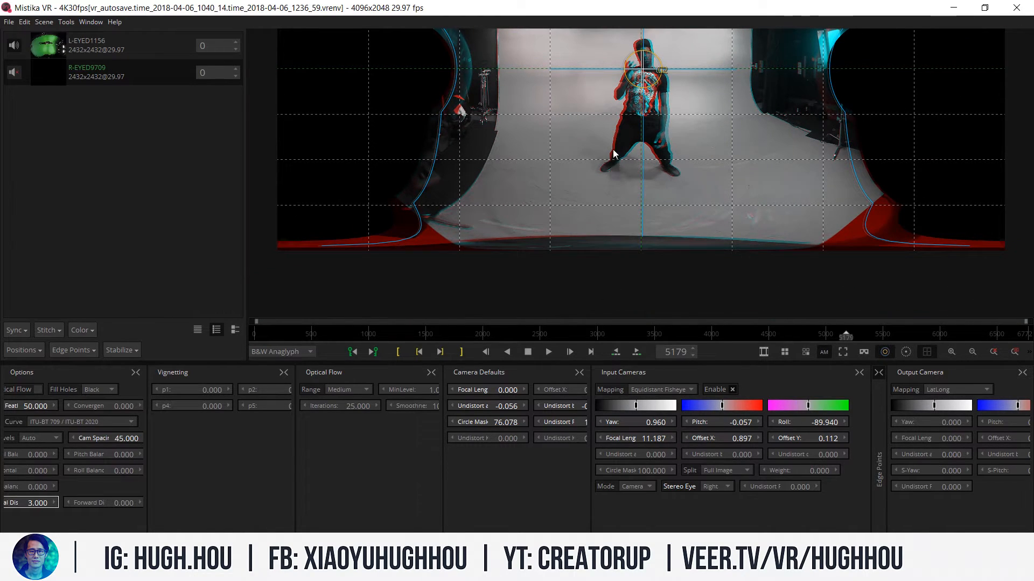
pyautogui.scroll(-1, 622, 168)
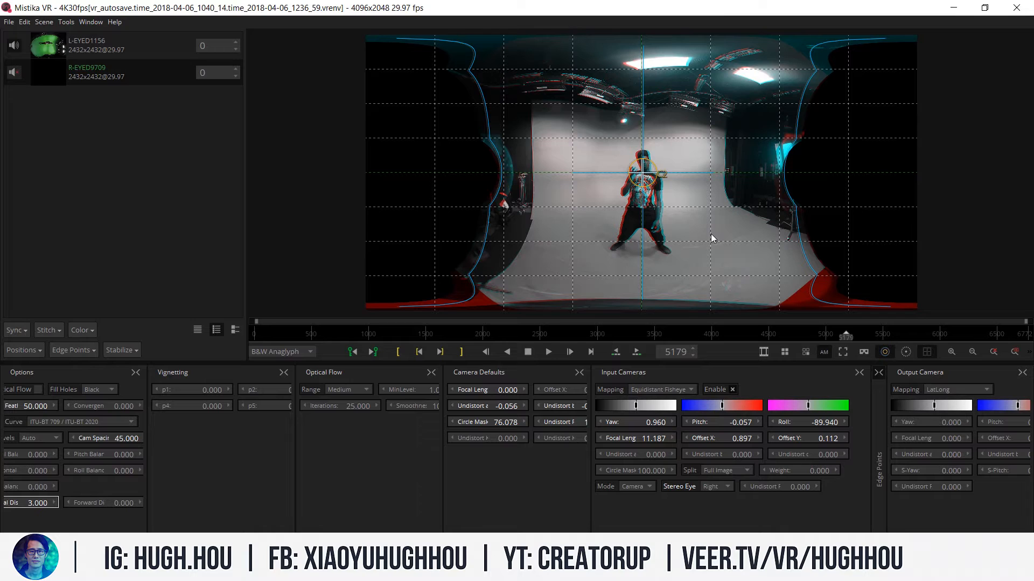
pyautogui.scroll(1, 710, 234)
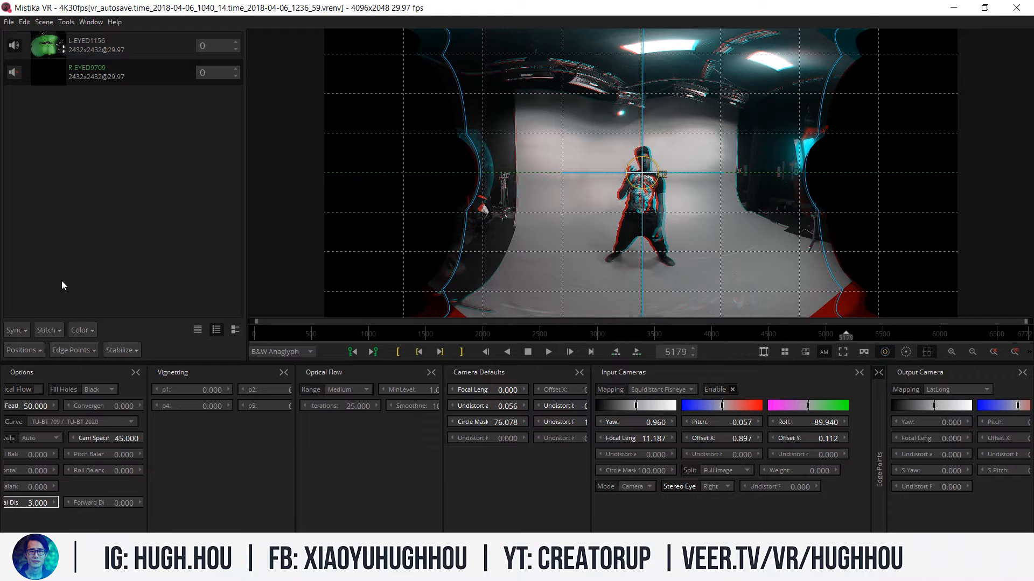
# Switch the stereo display to SBS VR180 and hide the camera outline and grid overlays.
pyautogui.click(78, 330)
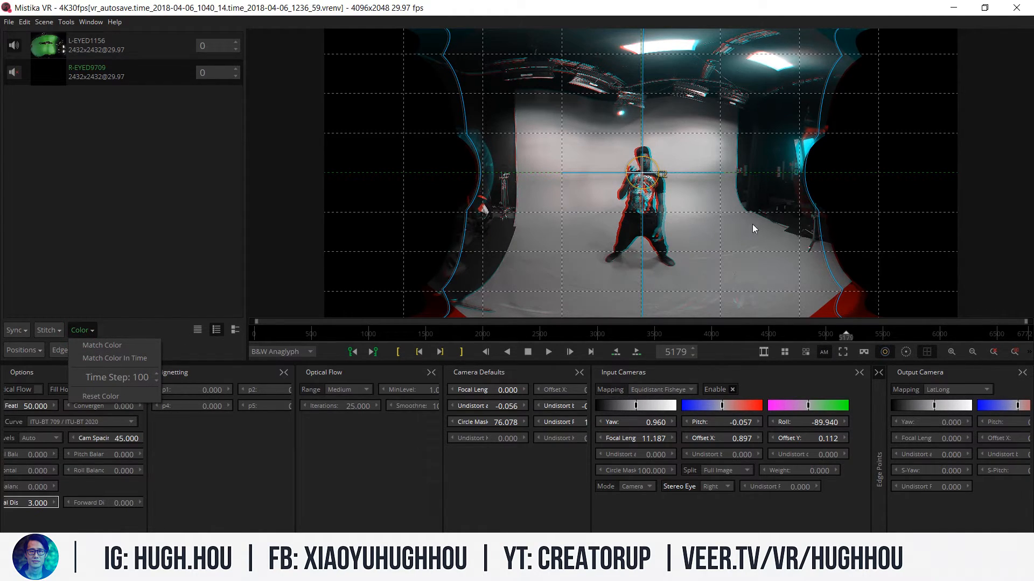
pyautogui.click(273, 354)
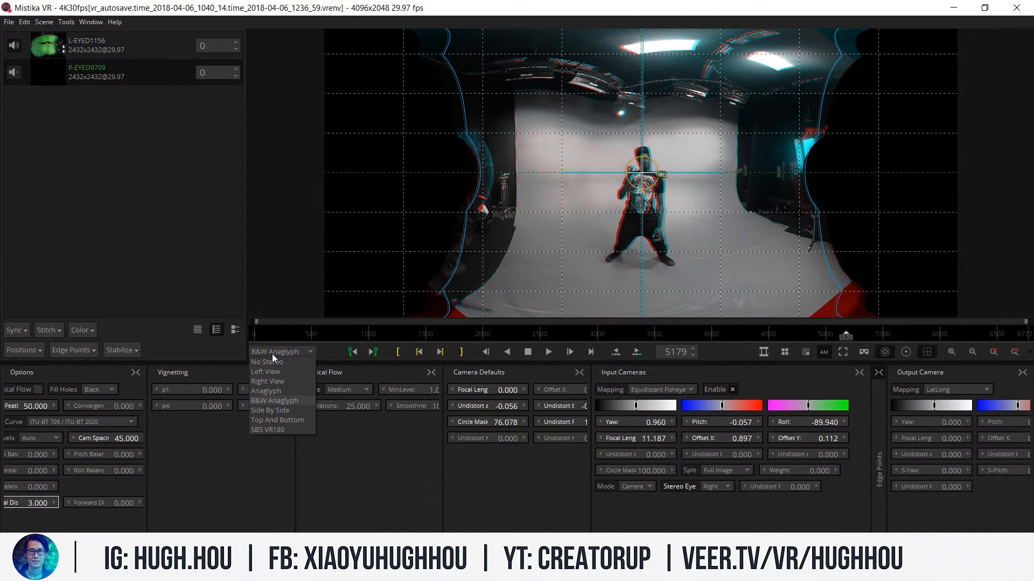
pyautogui.click(260, 430)
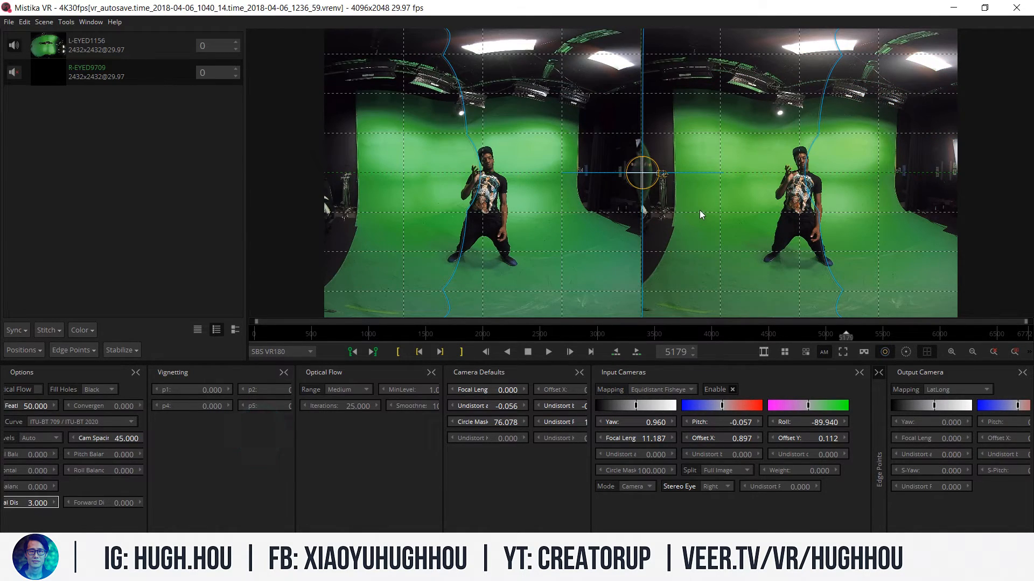
pyautogui.click(884, 352)
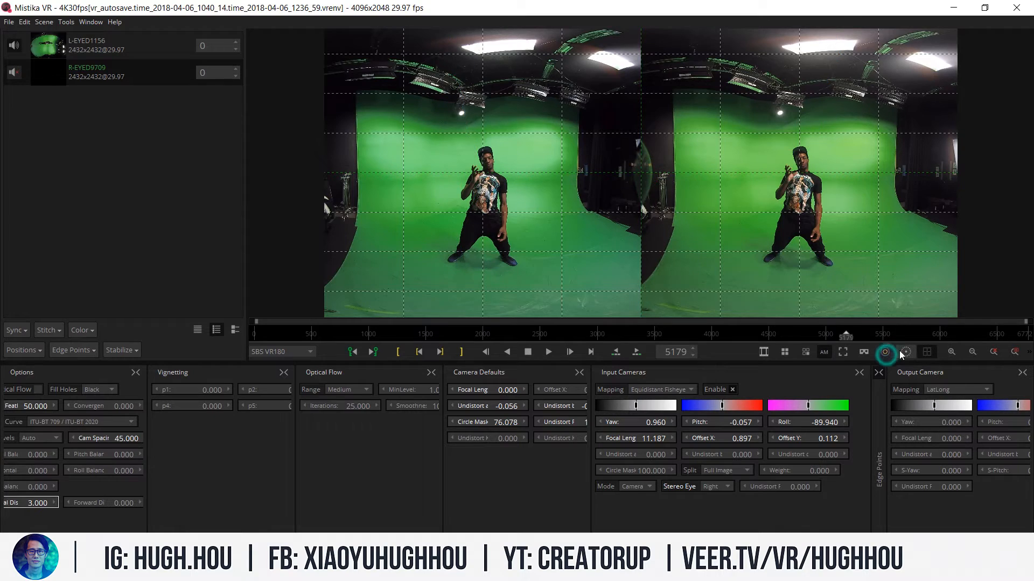
pyautogui.click(926, 352)
pyautogui.scroll(-2, 806, 215)
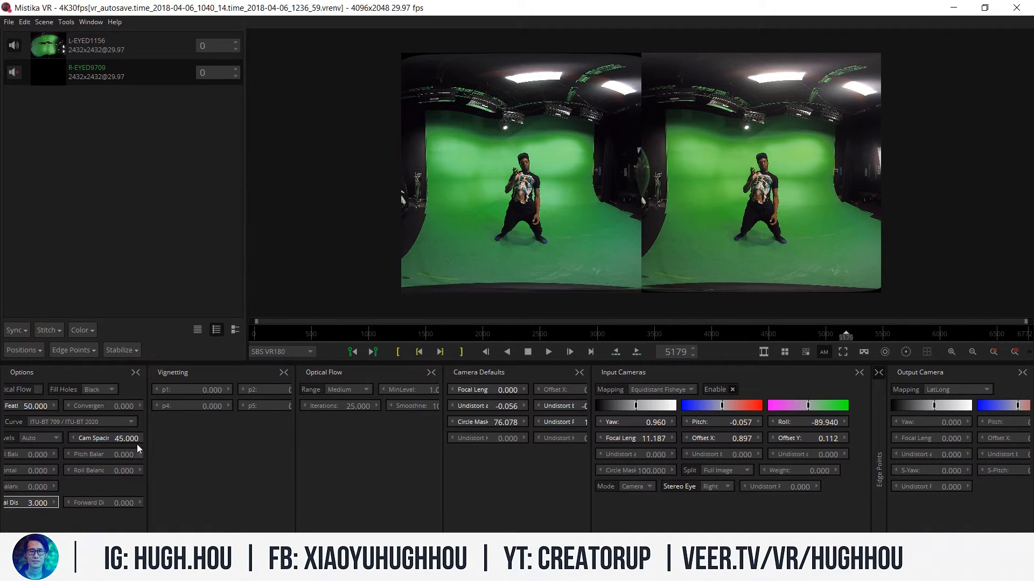
# Try stitch convergence values down to -8 while comparing both eyes, and settle on -2.
pyautogui.click(115, 411)
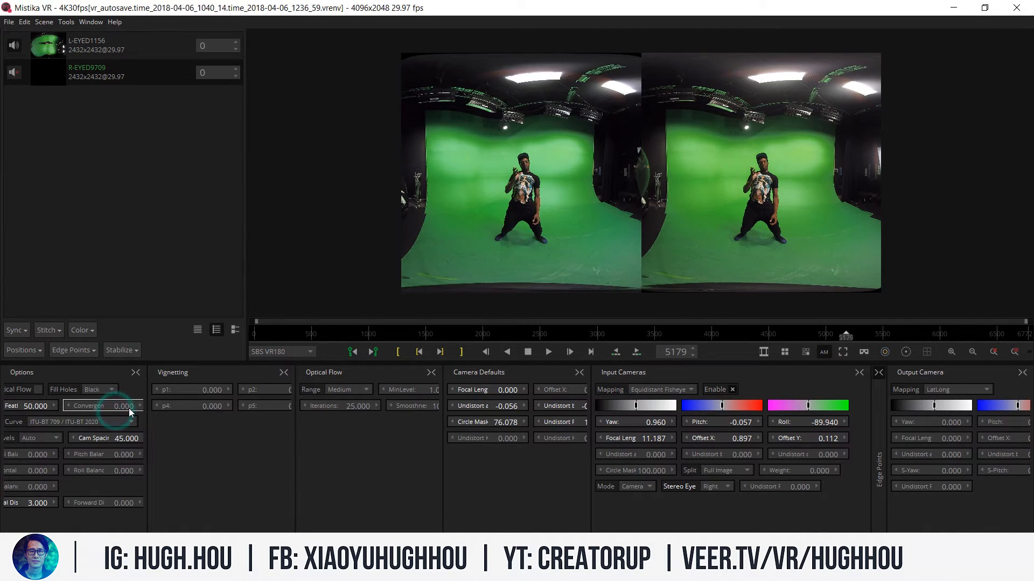
pyautogui.doubleClick(130, 412)
pyautogui.write('-1')
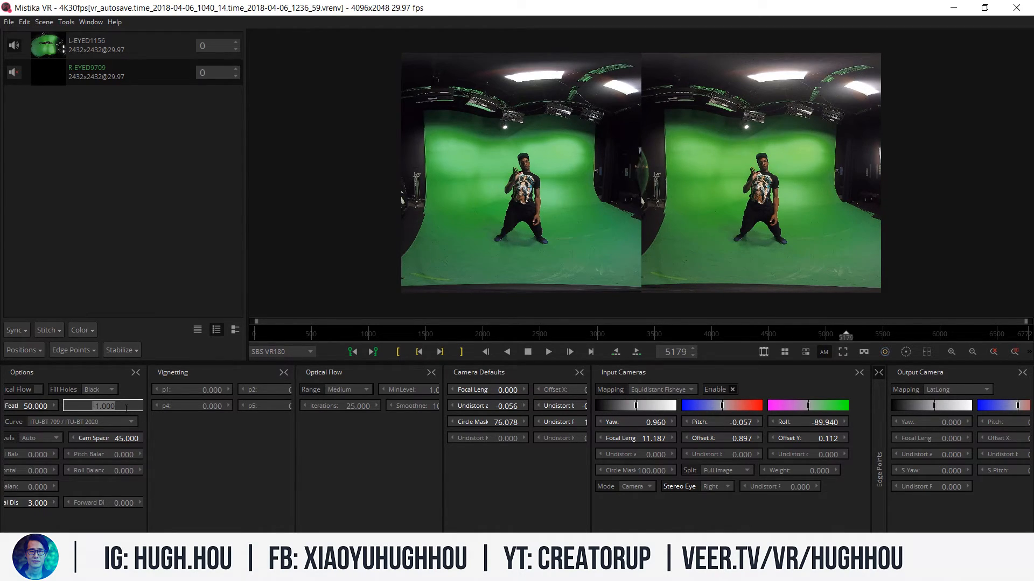
pyautogui.scroll(5, 122, 406)
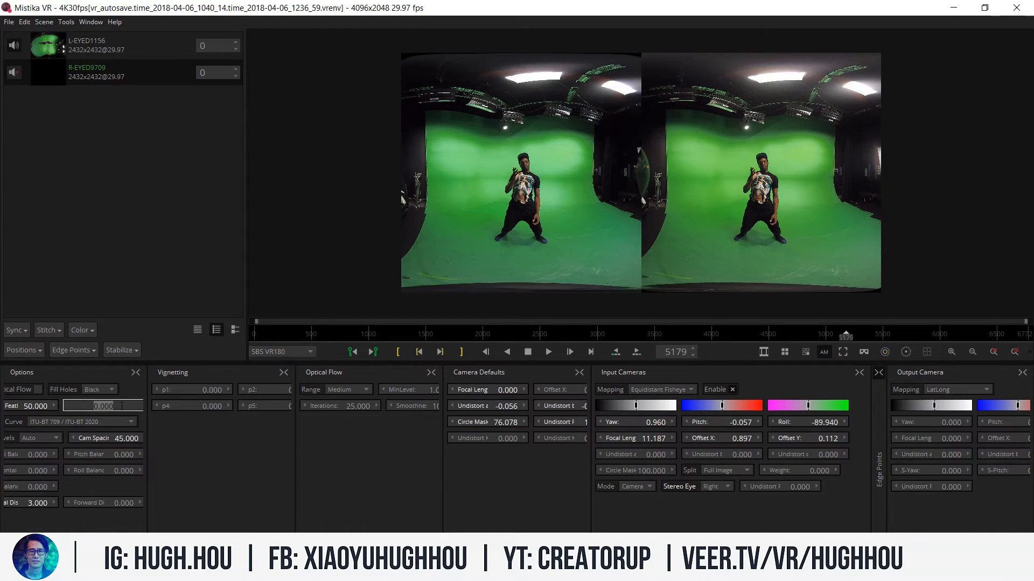
pyautogui.scroll(2, 122, 406)
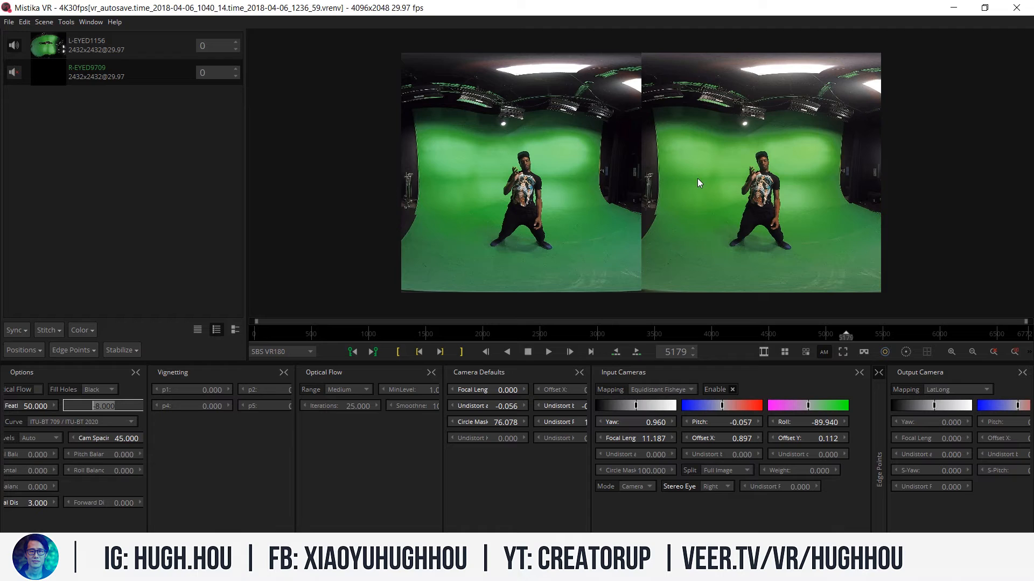
pyautogui.press('Up')
pyautogui.press('Up')
pyautogui.press('Up')
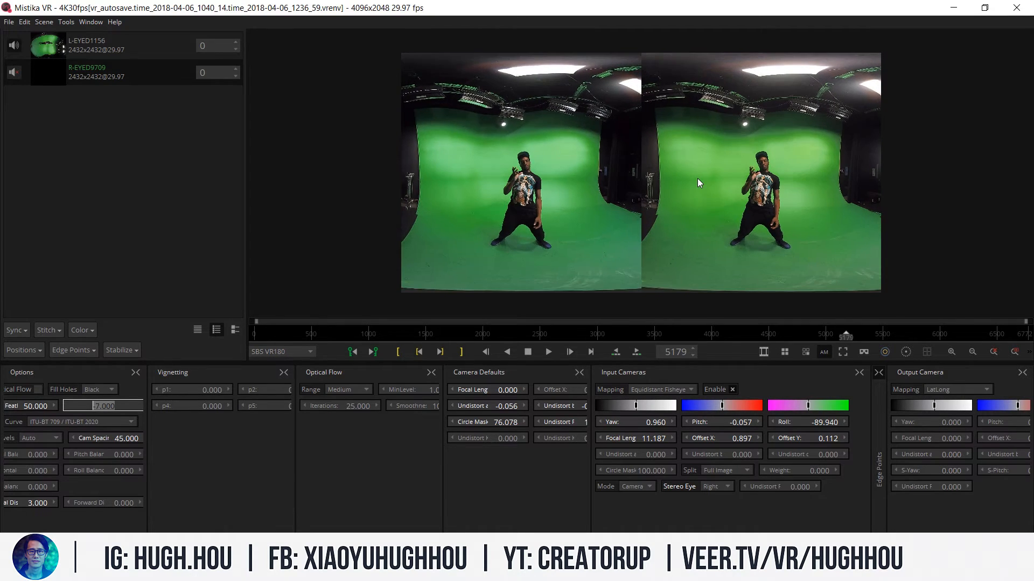
pyautogui.press('Up')
pyautogui.press('Up')
pyautogui.press('Up')
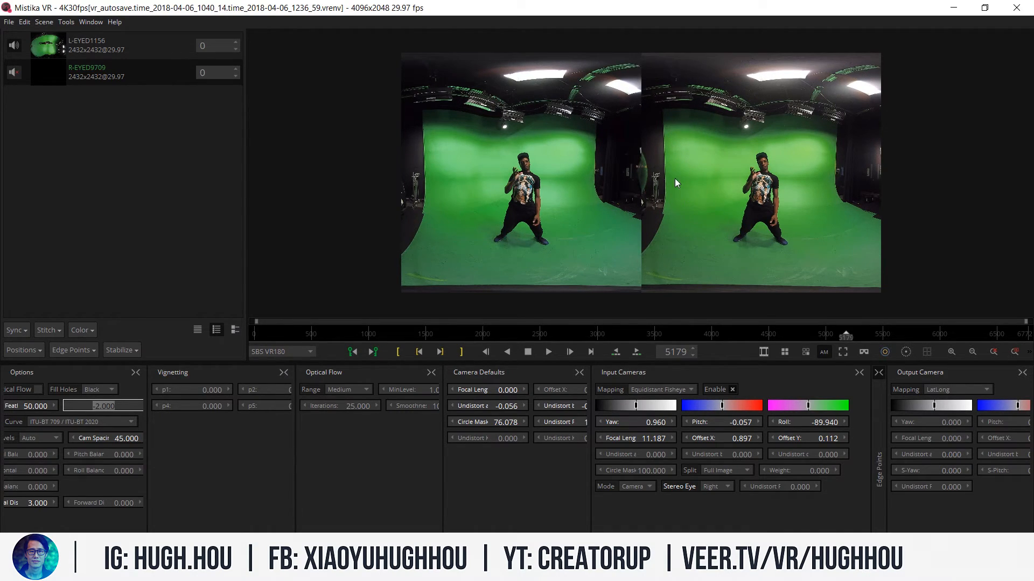
# Open the export options and choose MP4 NVidia movie, the H264 420 Bitrate codec and Left/Right VR180 stereo for the current shot.
pyautogui.click(9, 24)
pyautogui.click(29, 119)
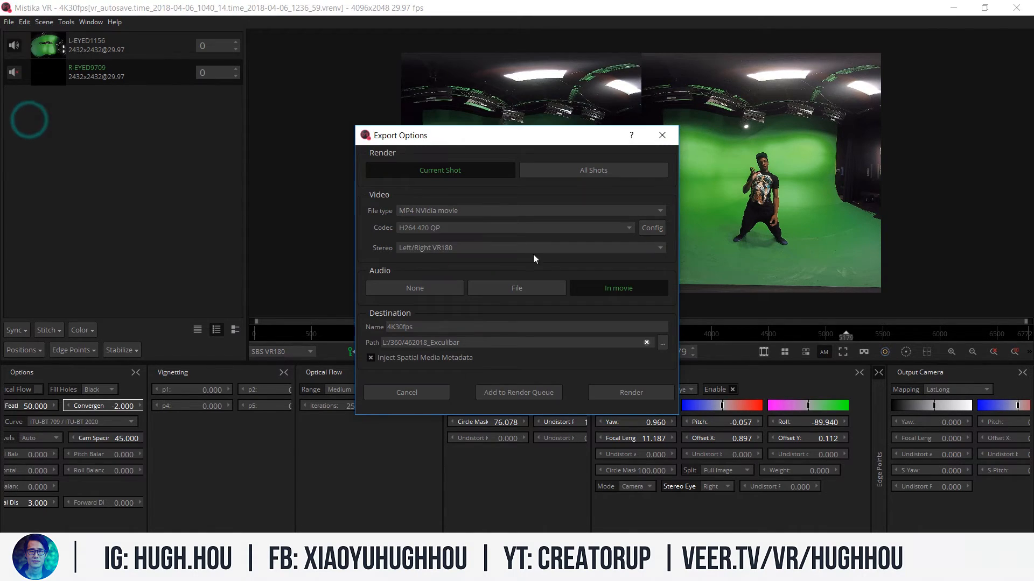
pyautogui.click(432, 212)
pyautogui.click(431, 232)
pyautogui.click(429, 228)
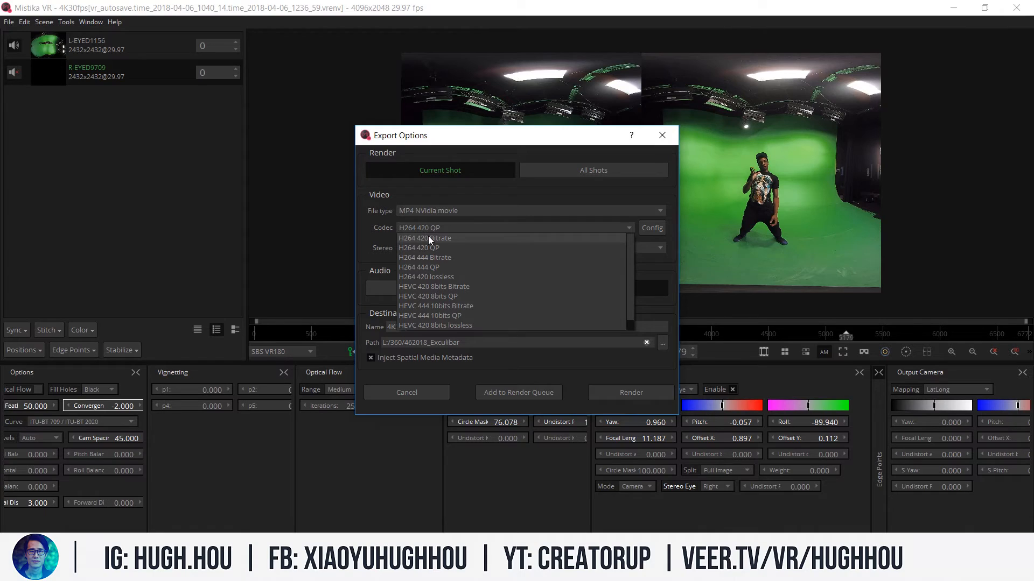
pyautogui.click(428, 237)
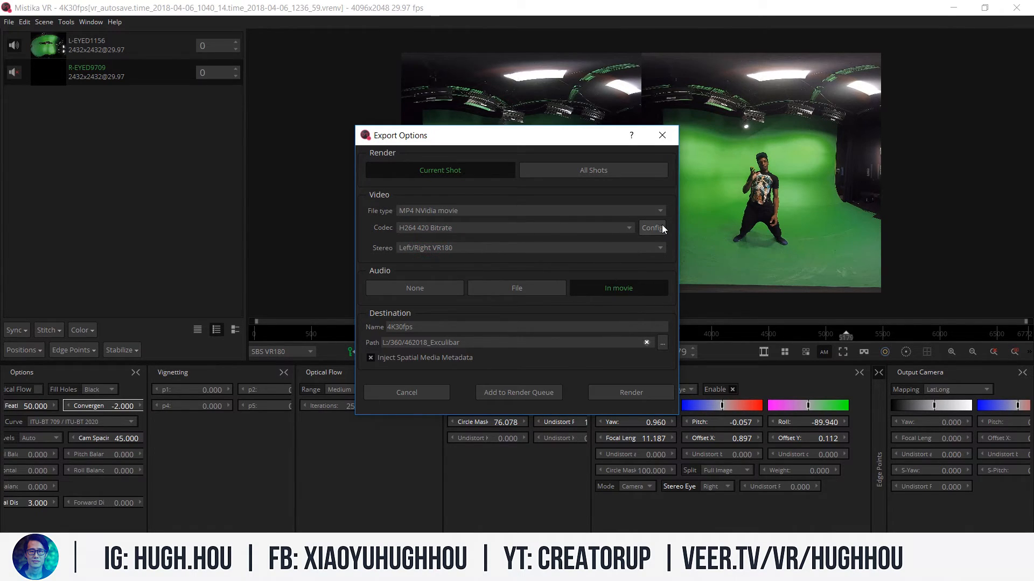
pyautogui.click(425, 249)
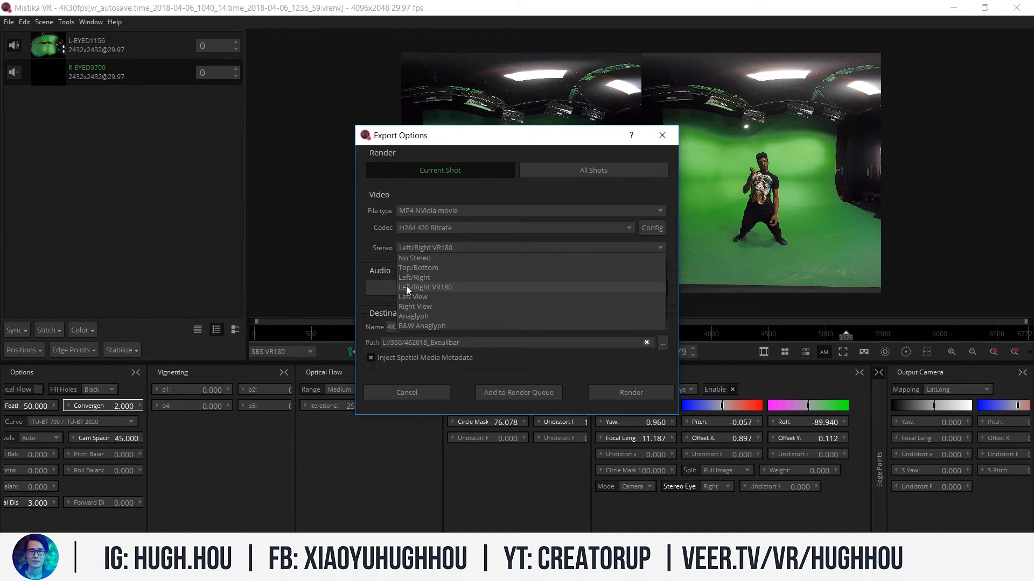
pyautogui.click(437, 286)
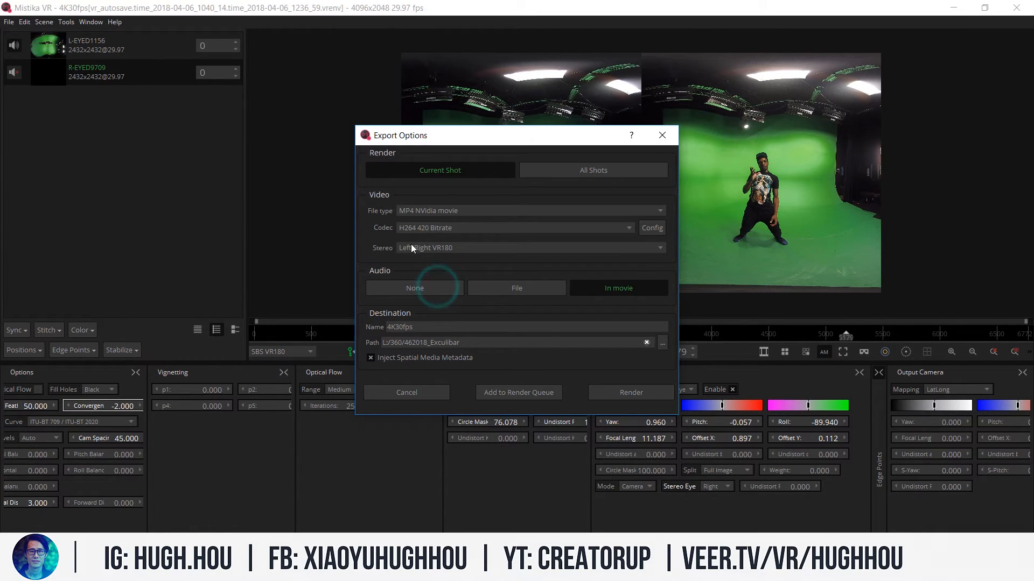